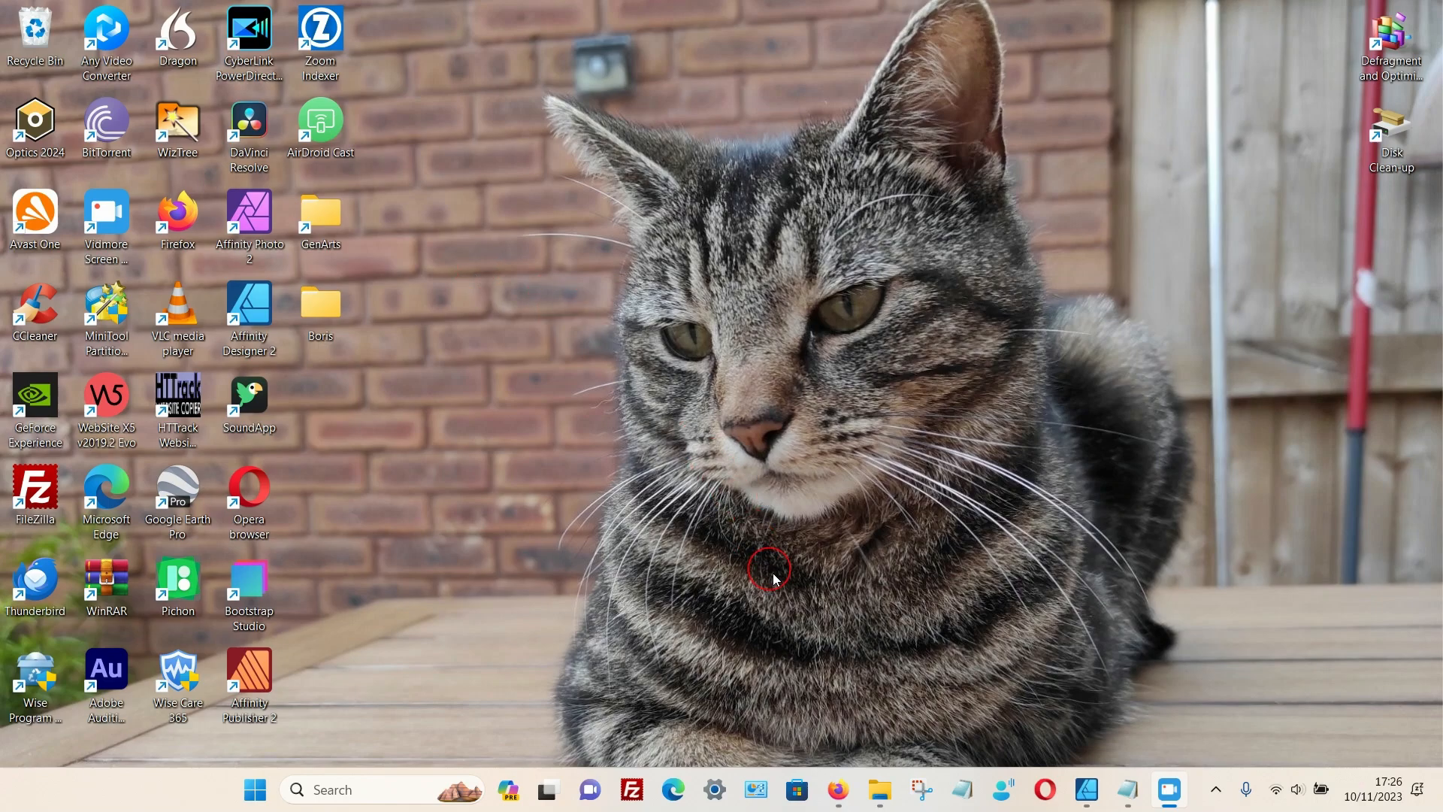
Step: Switch to Firefox and open the FFonts Benguiat-Bold download page from the font search results
{"action": "left_click", "coordinate": [836, 785]}
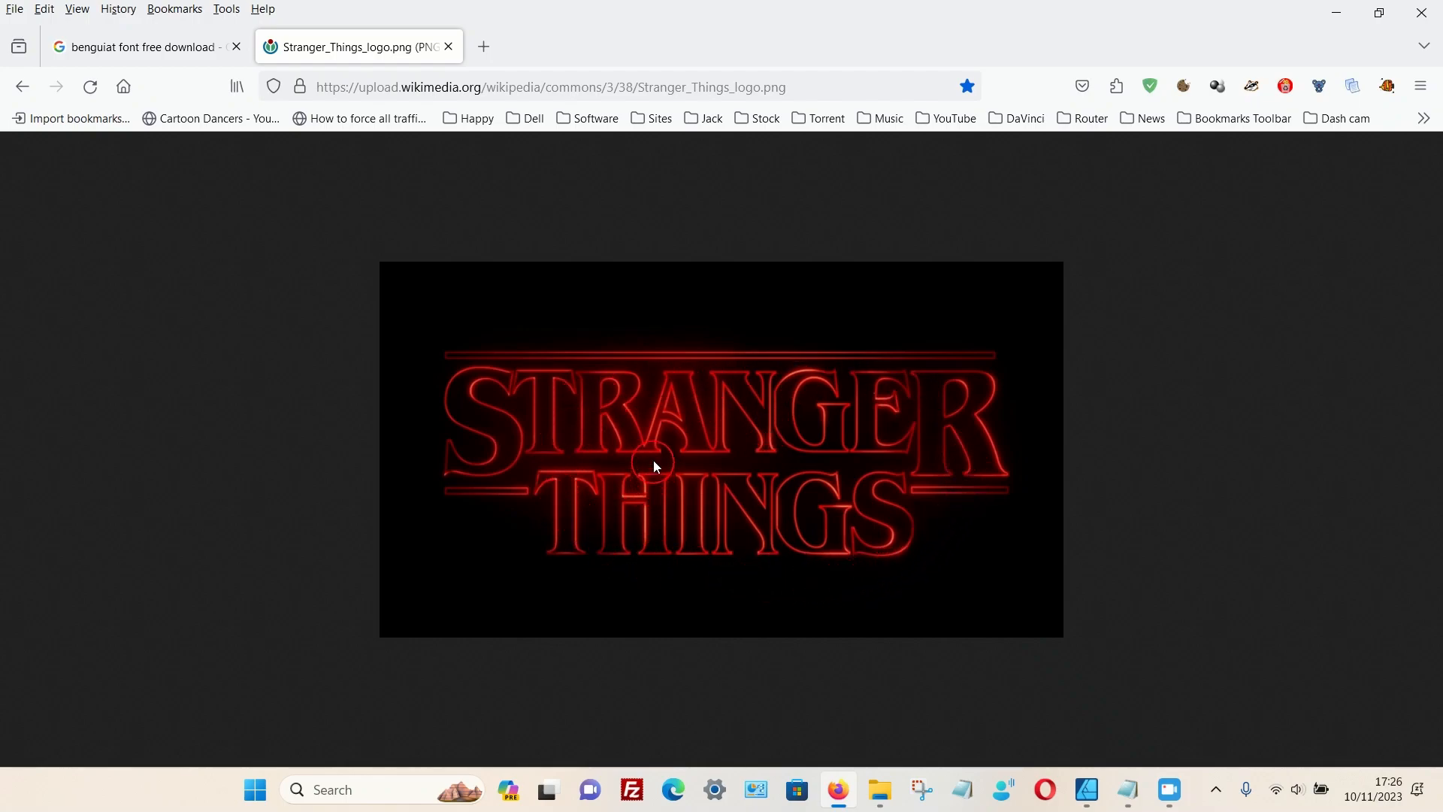
{"action": "left_click", "coordinate": [119, 51]}
{"action": "scroll", "coordinate": [396, 306], "scroll_direction": "up", "scroll_amount": 8}
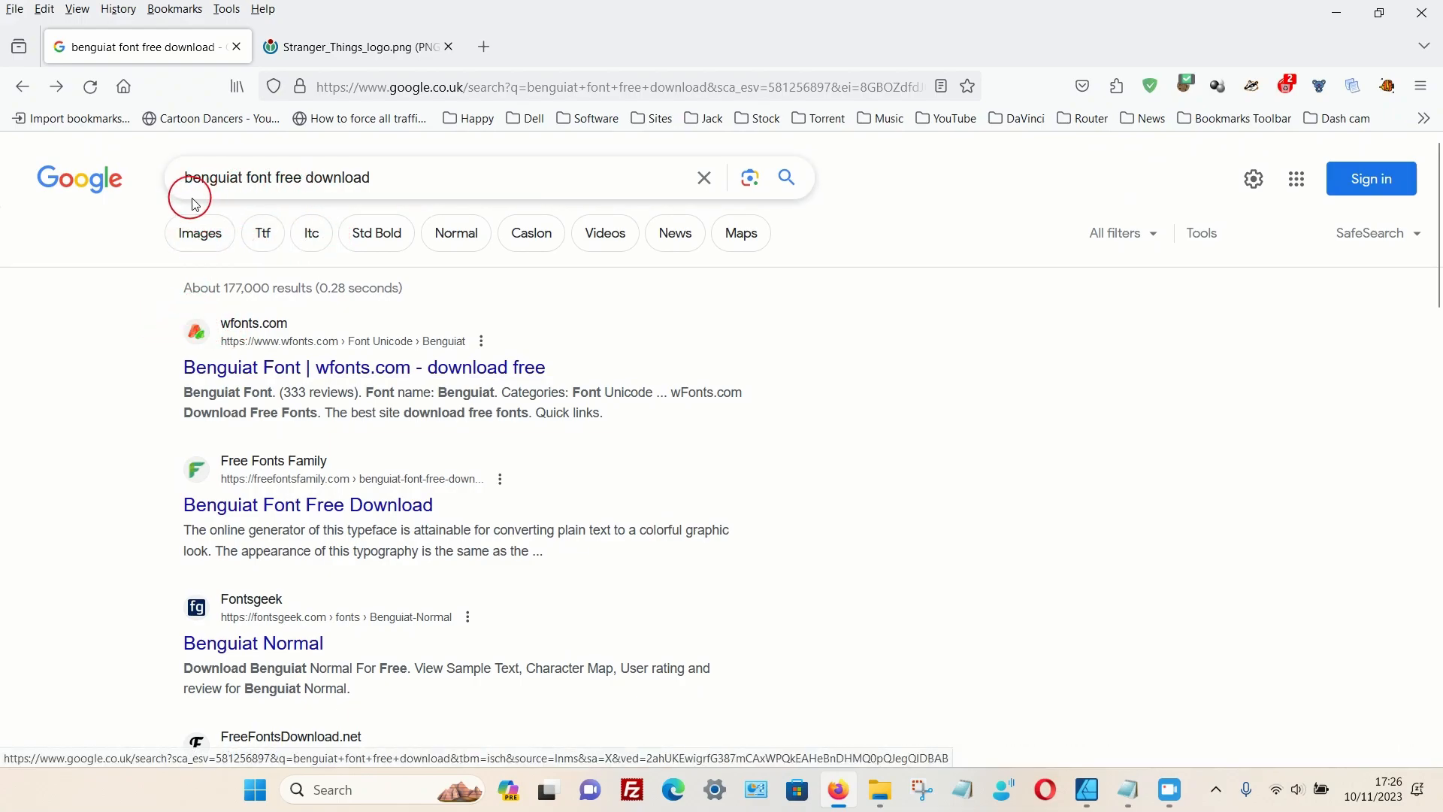
{"action": "scroll", "coordinate": [308, 314], "scroll_direction": "down", "scroll_amount": 3}
{"action": "scroll", "coordinate": [308, 314], "scroll_direction": "down", "scroll_amount": 5}
{"action": "scroll", "coordinate": [301, 312], "scroll_direction": "up", "scroll_amount": 10}
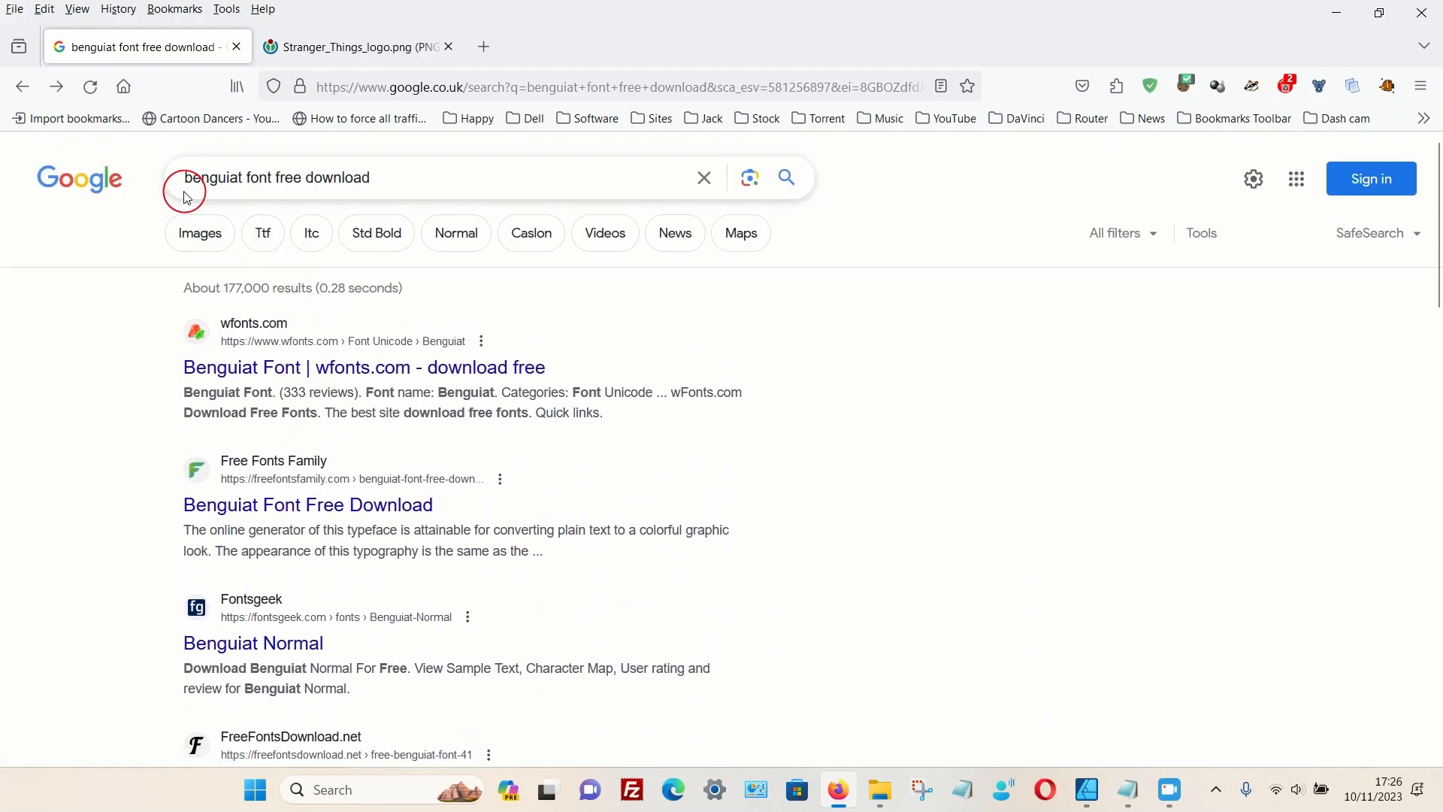
{"action": "scroll", "coordinate": [301, 226], "scroll_direction": "down", "scroll_amount": 7}
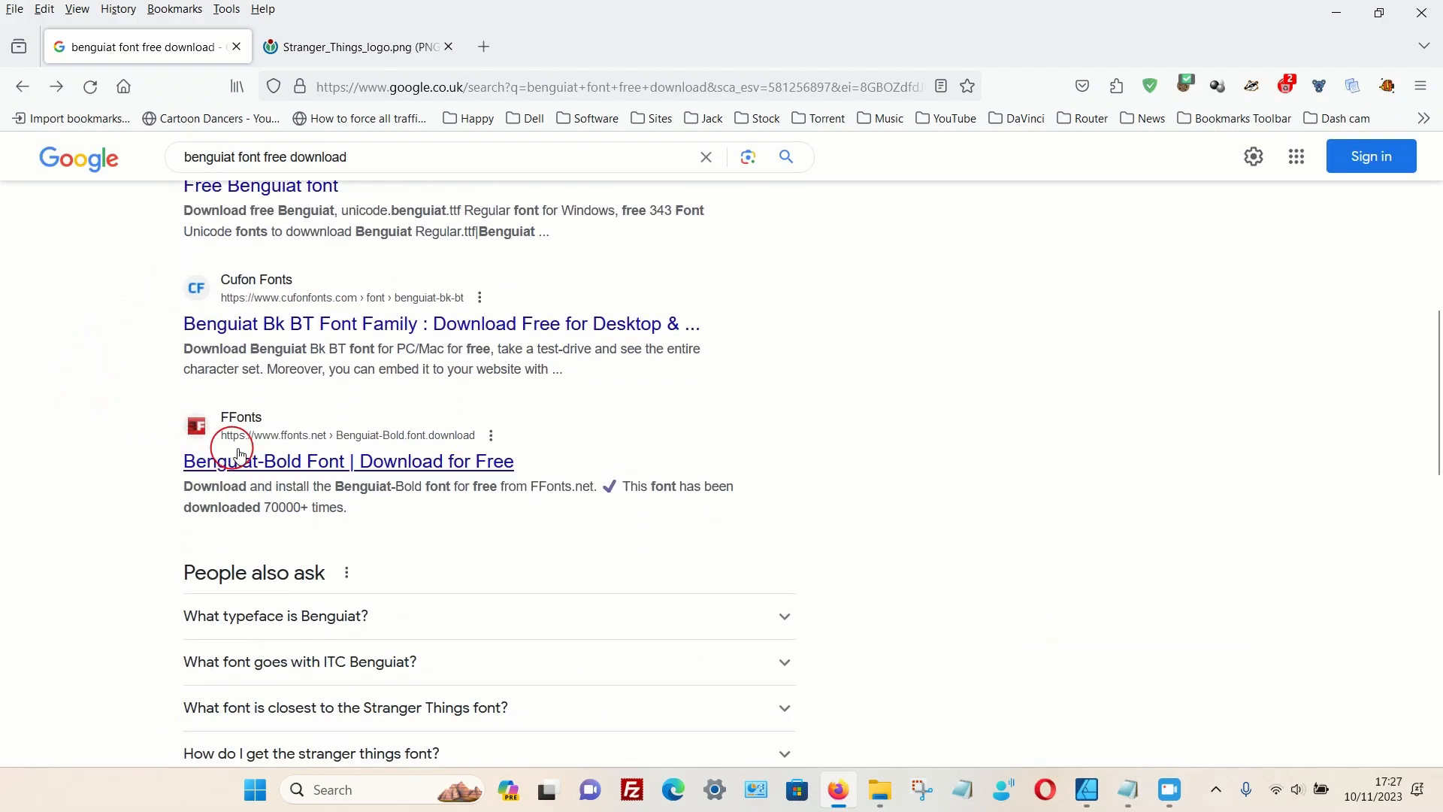
{"action": "left_click", "coordinate": [272, 463]}
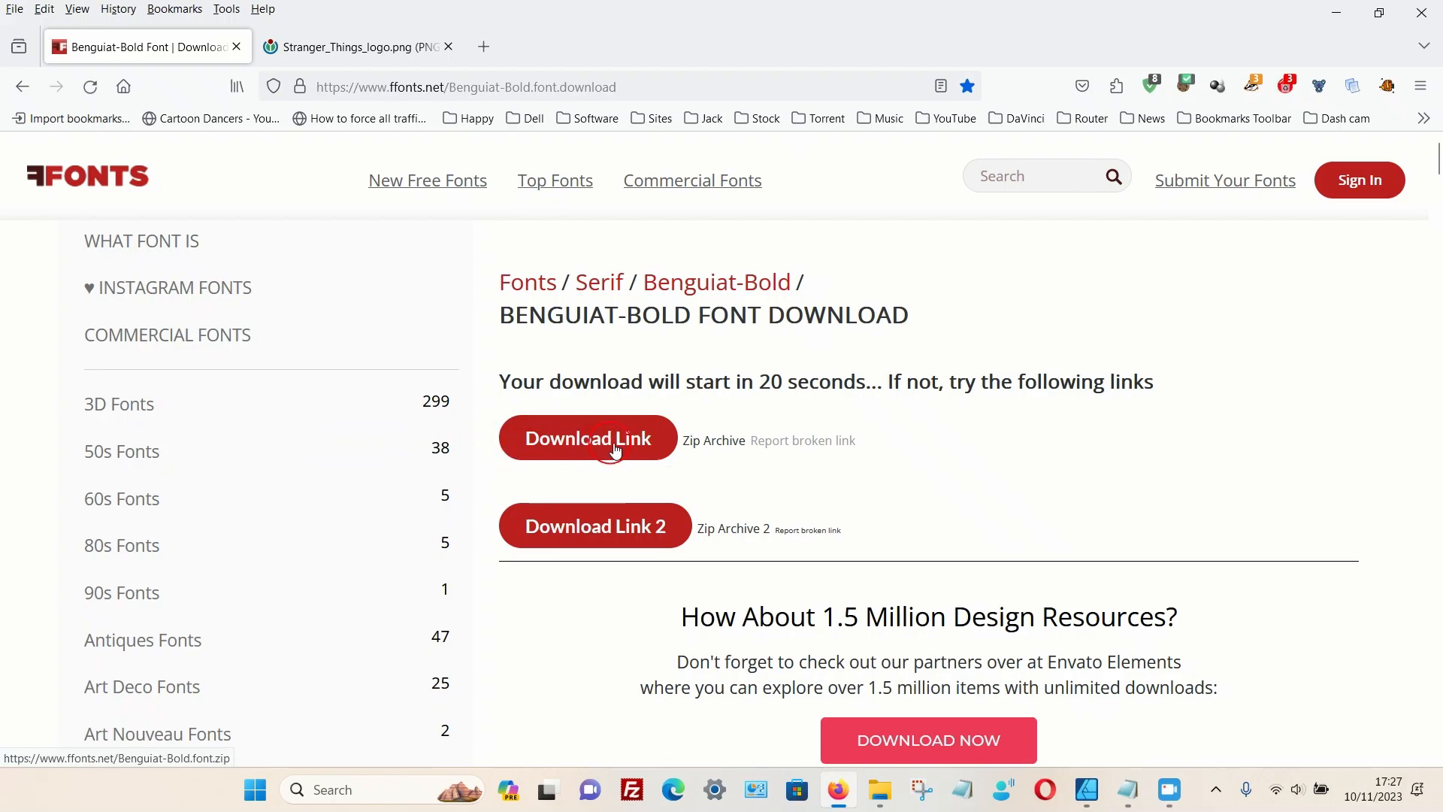
Step: Check the install option for the BENGUIAT font file in the Downloads folder, and minimise the open windows
{"action": "left_click", "coordinate": [884, 795]}
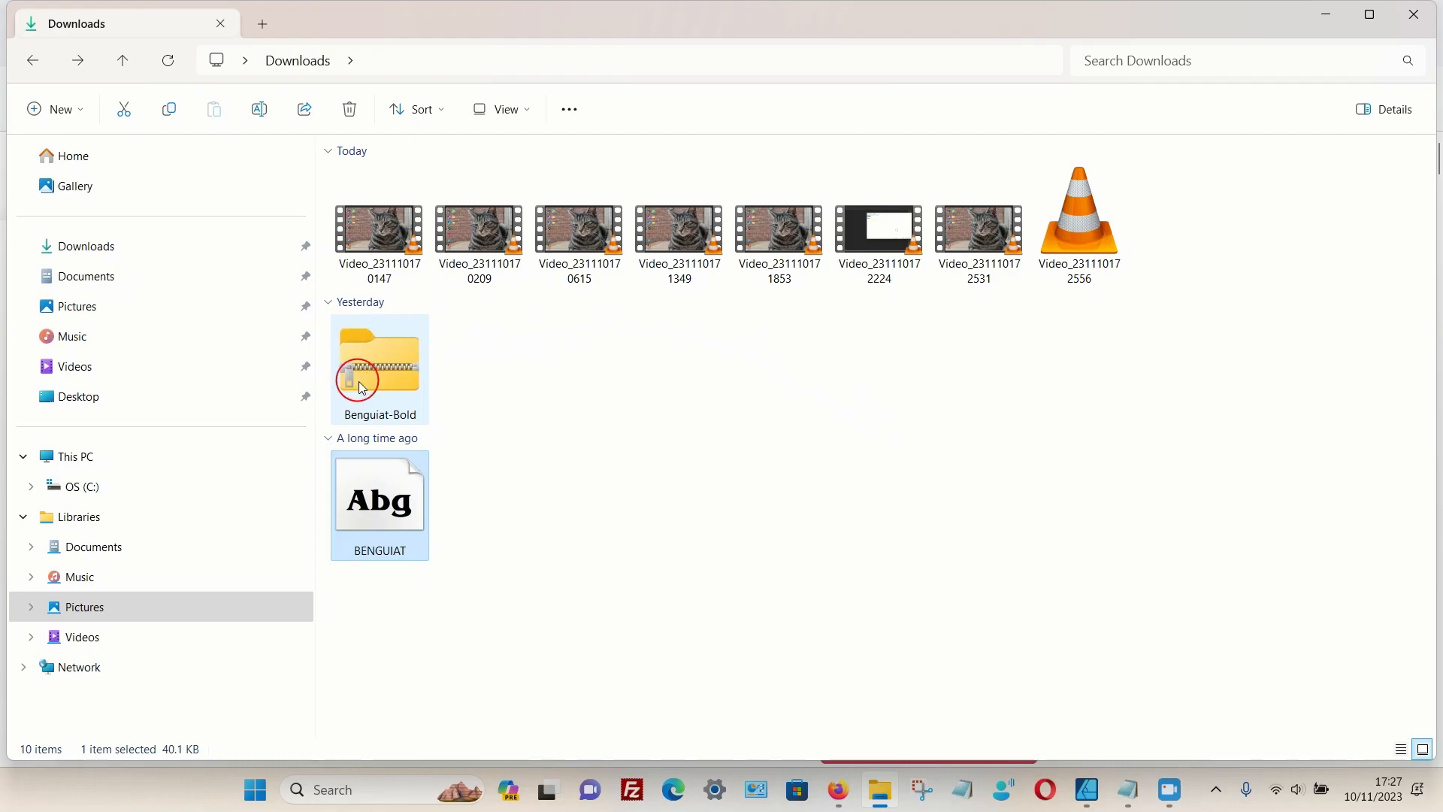
{"action": "right_click", "coordinate": [379, 508]}
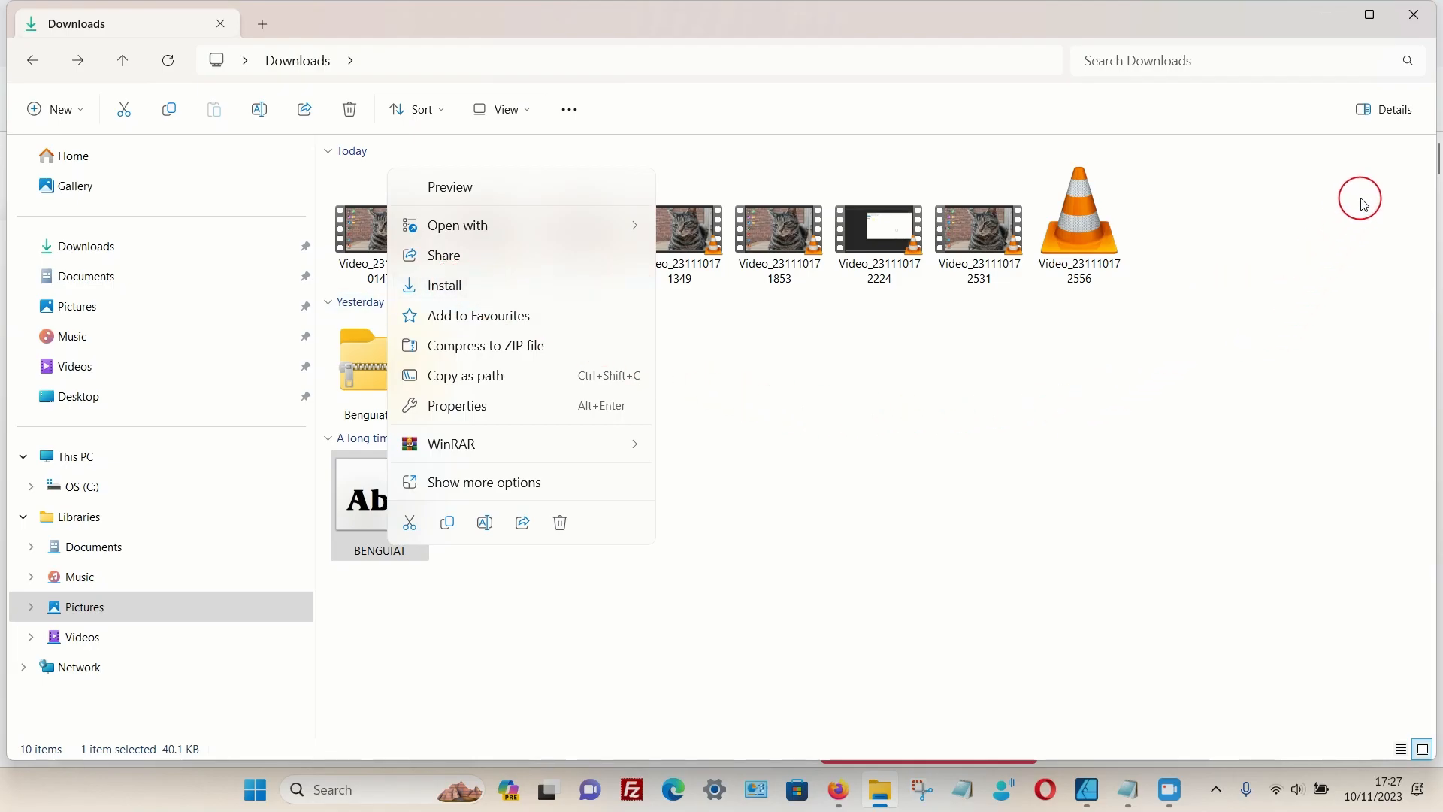
{"action": "left_click", "coordinate": [1324, 17]}
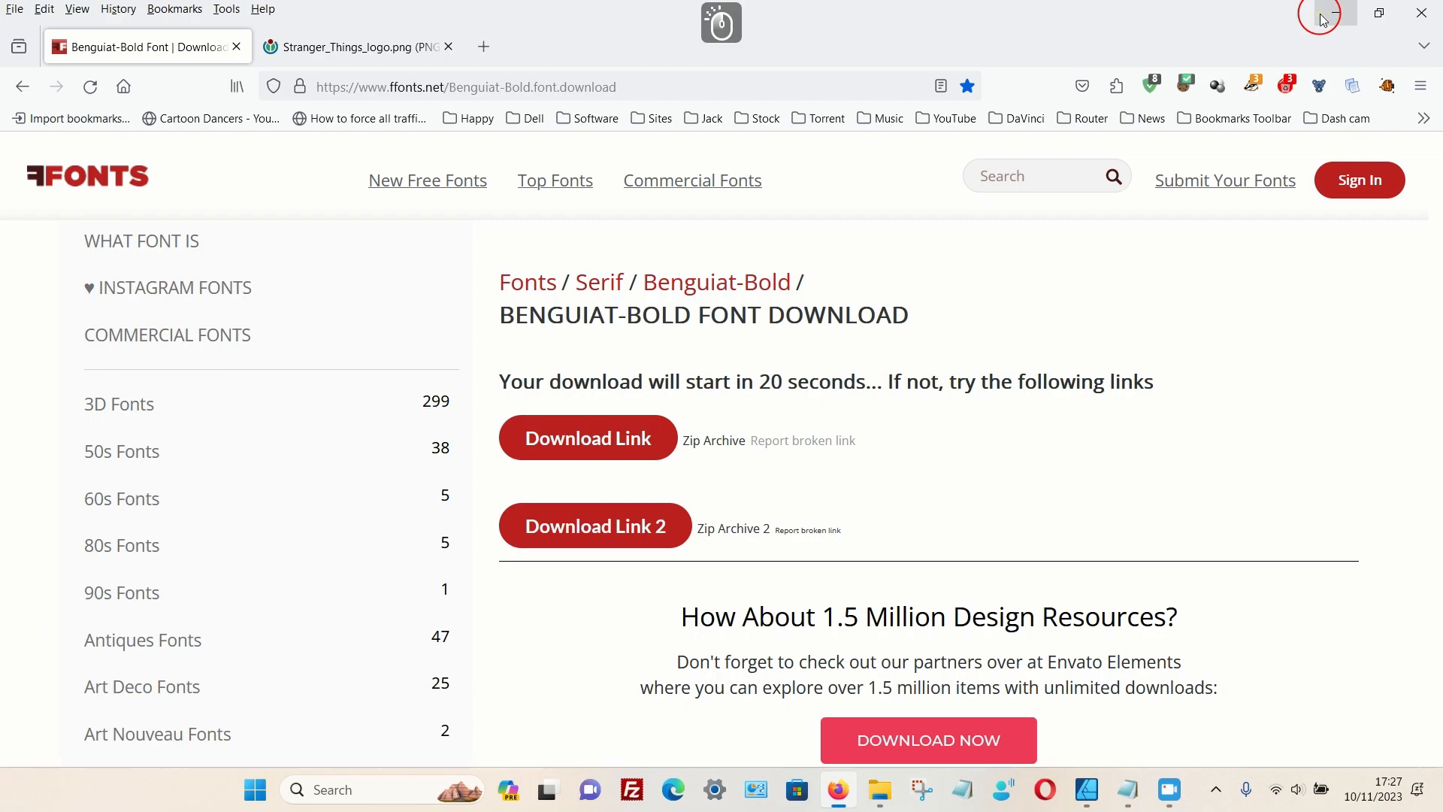
{"action": "left_click", "coordinate": [1325, 16]}
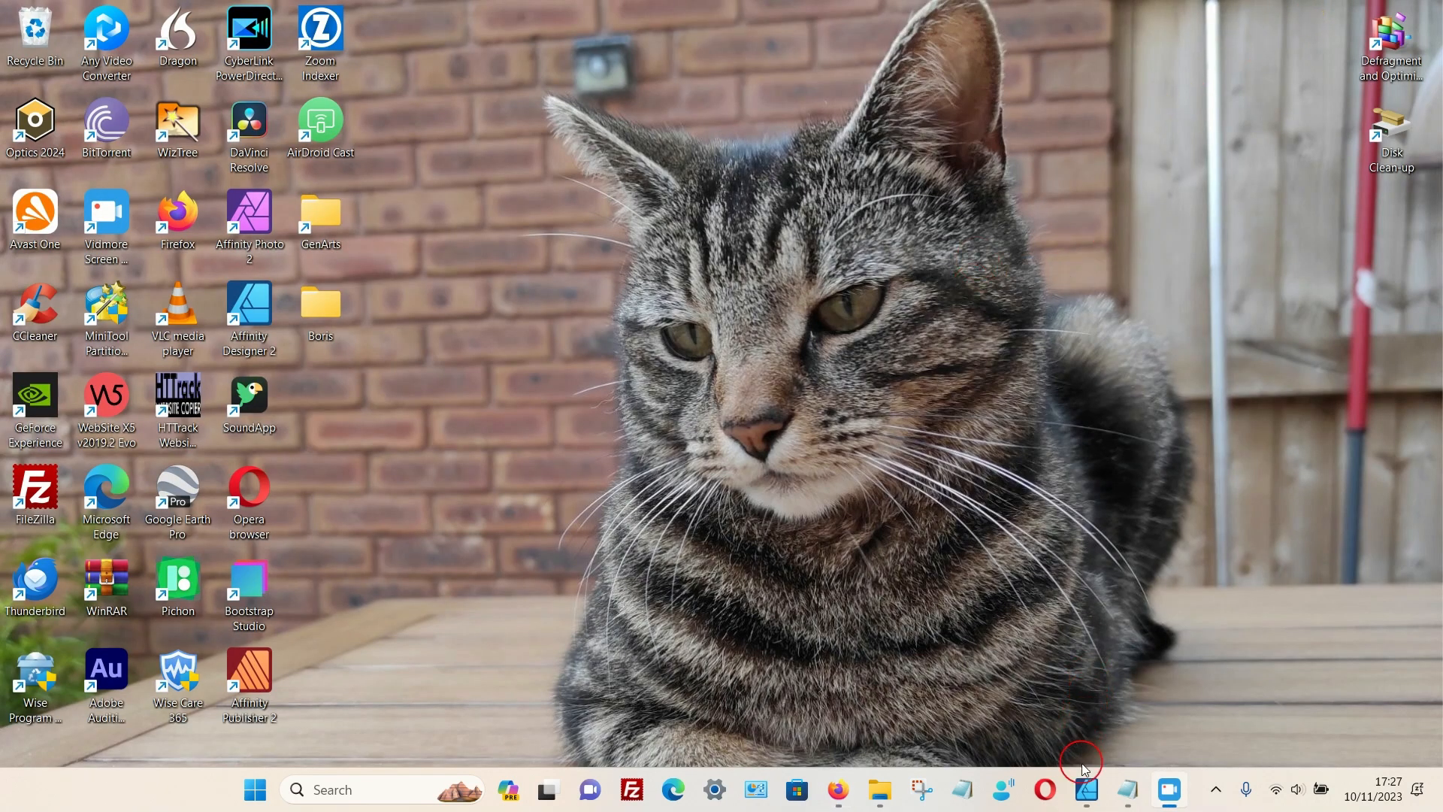
Step: Switch to Affinity Designer and create a new document from the FHD 1080p preset, 1920 × 1080 px
{"action": "left_click", "coordinate": [1087, 791]}
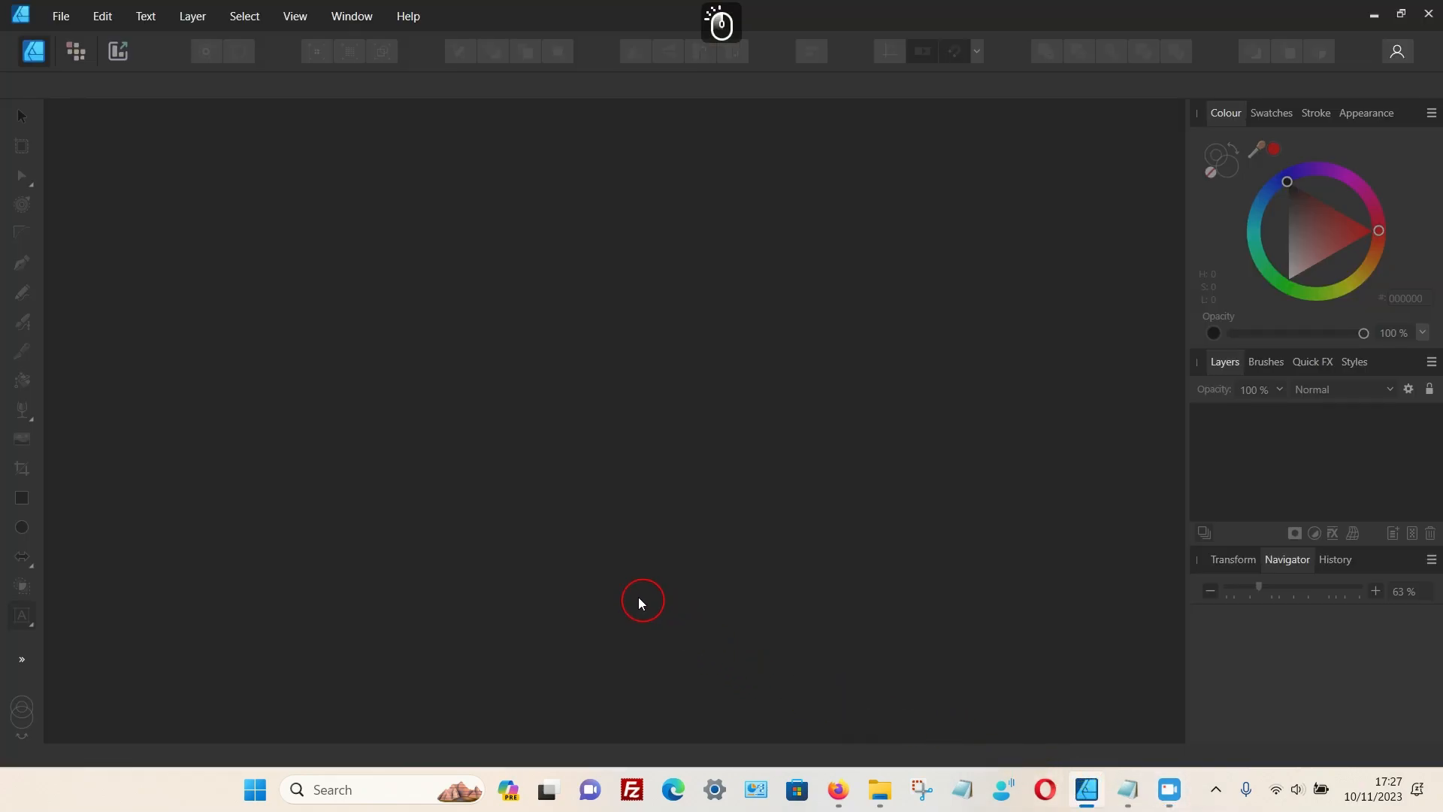
{"action": "left_click", "coordinate": [61, 17]}
{"action": "left_click", "coordinate": [97, 60]}
{"action": "scroll", "coordinate": [441, 290], "scroll_direction": "down", "scroll_amount": 5}
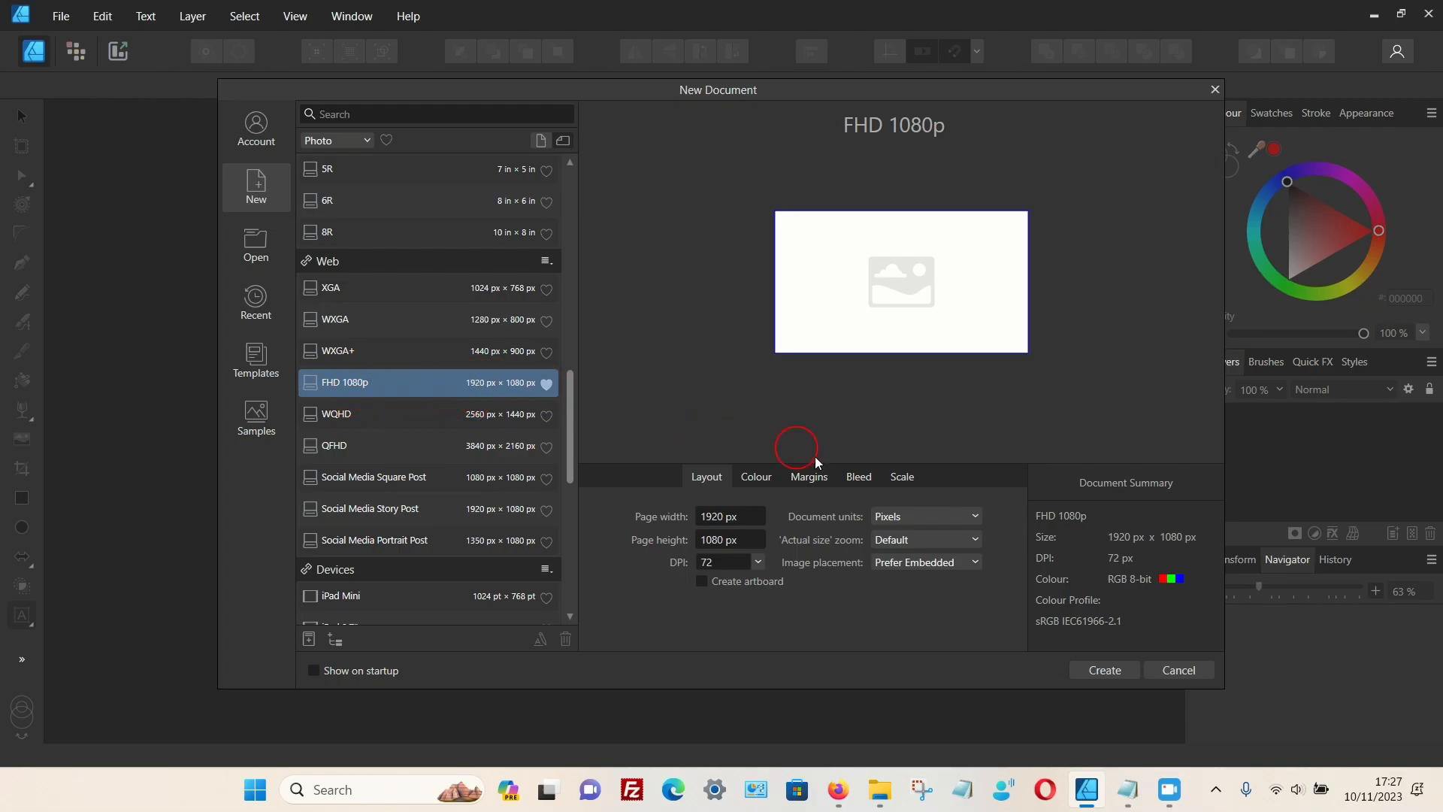
{"action": "left_click", "coordinate": [1106, 669]}
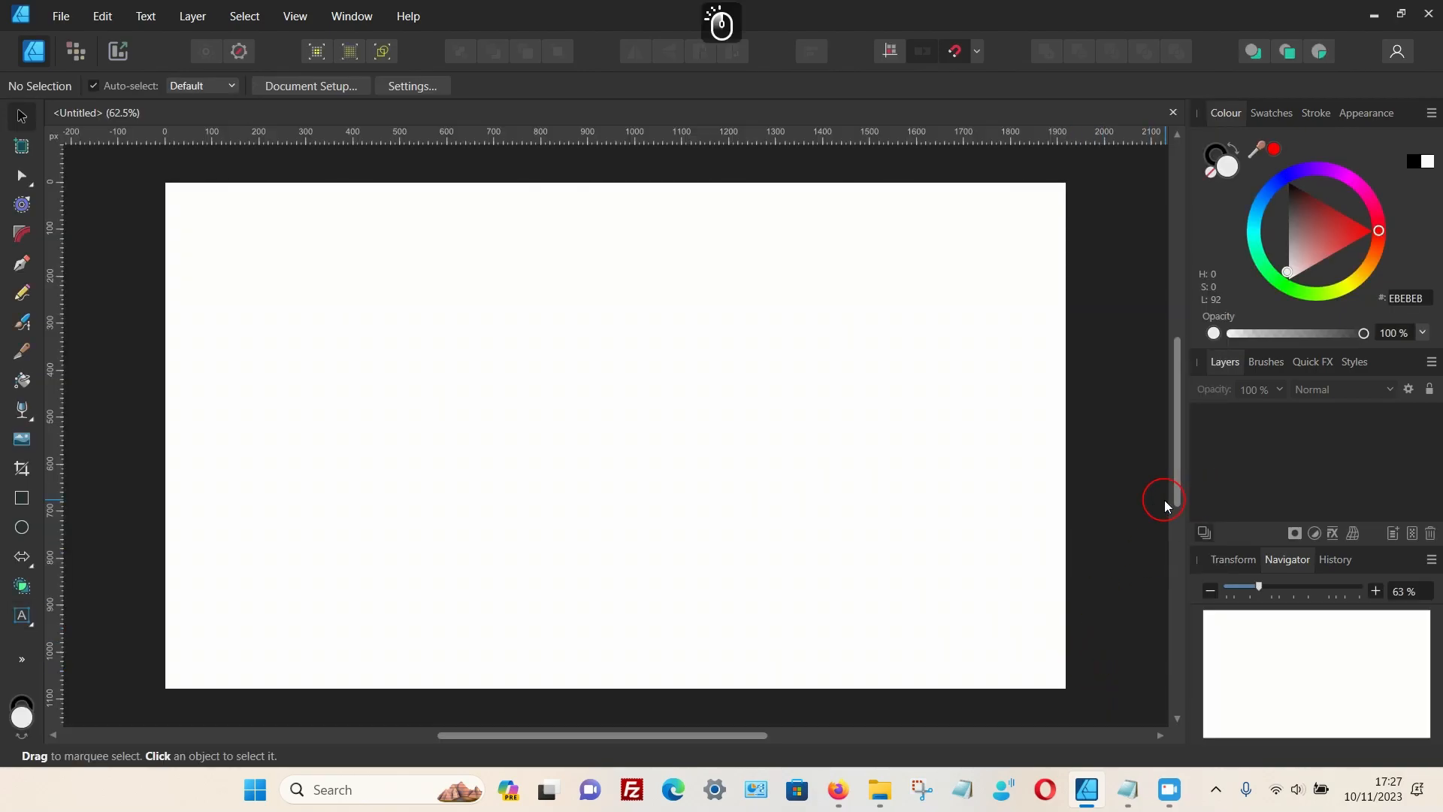
Step: View the Stranger Things reference logo in Firefox, and return to Affinity Designer
{"action": "left_click", "coordinate": [843, 798]}
{"action": "left_click", "coordinate": [338, 47]}
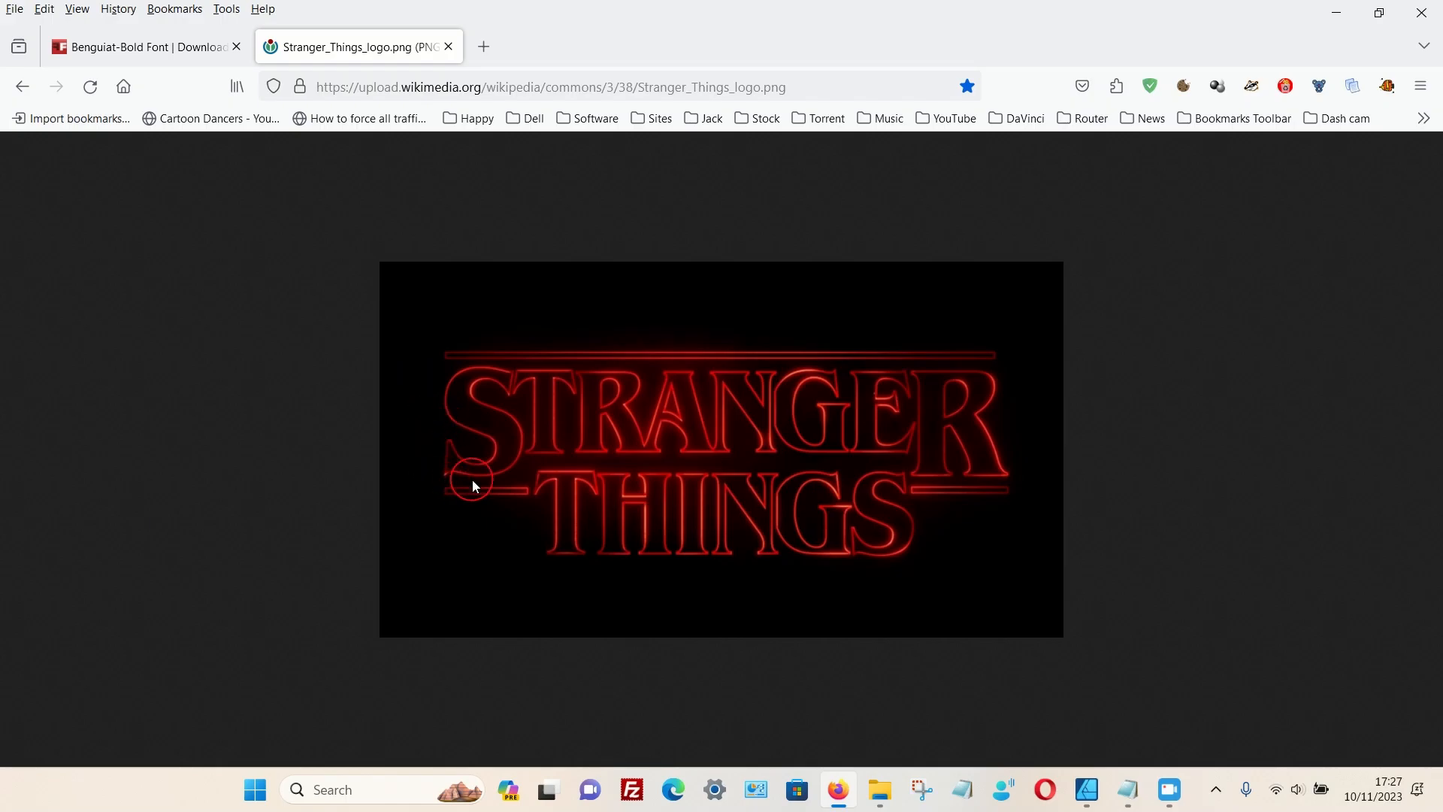
{"action": "left_click", "coordinate": [1087, 789]}
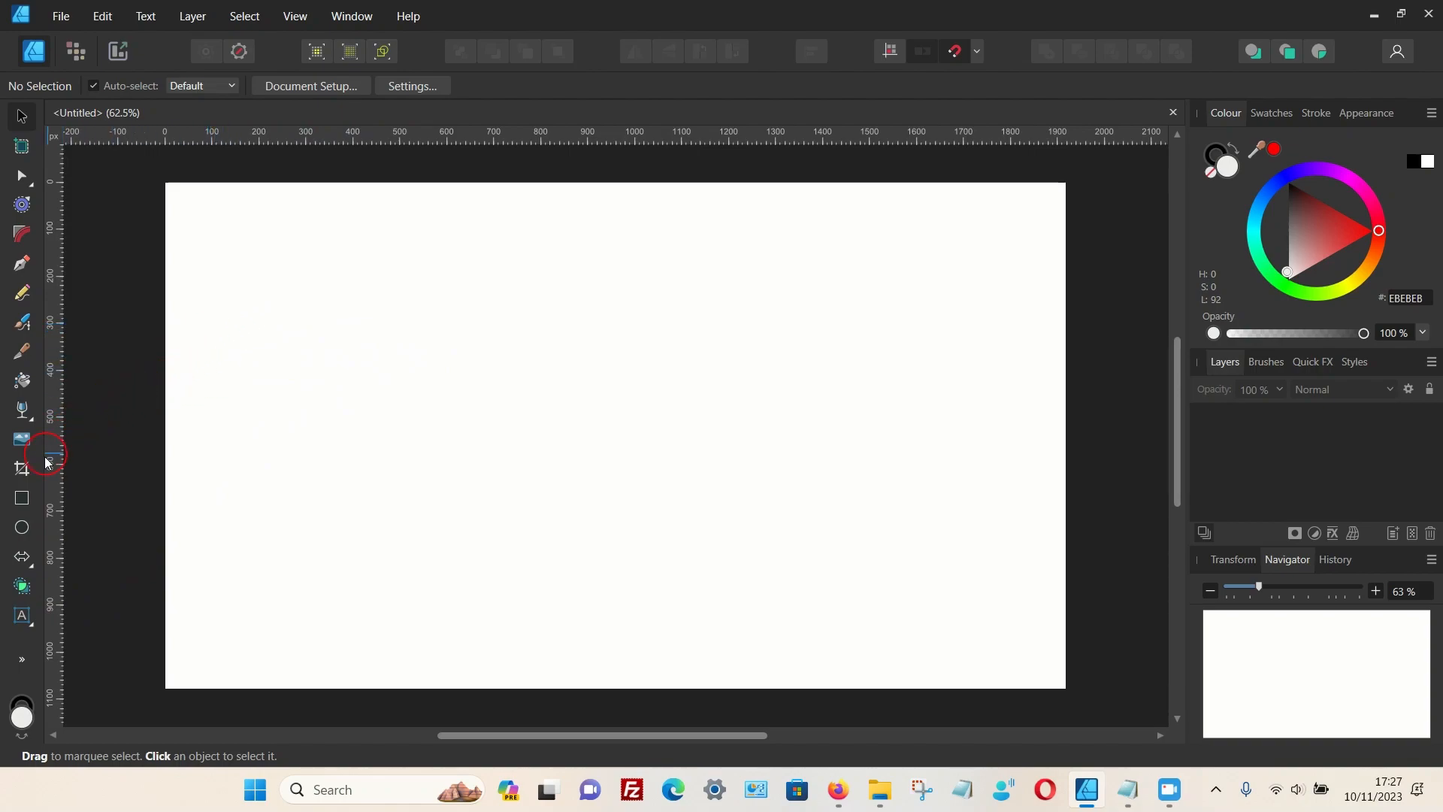
Step: Draw a rectangle covering the whole page and fill it with black (000000)
{"action": "left_click", "coordinate": [21, 500]}
{"action": "left_click_drag", "start_coordinate": [165, 182], "coordinate": [1061, 685]}
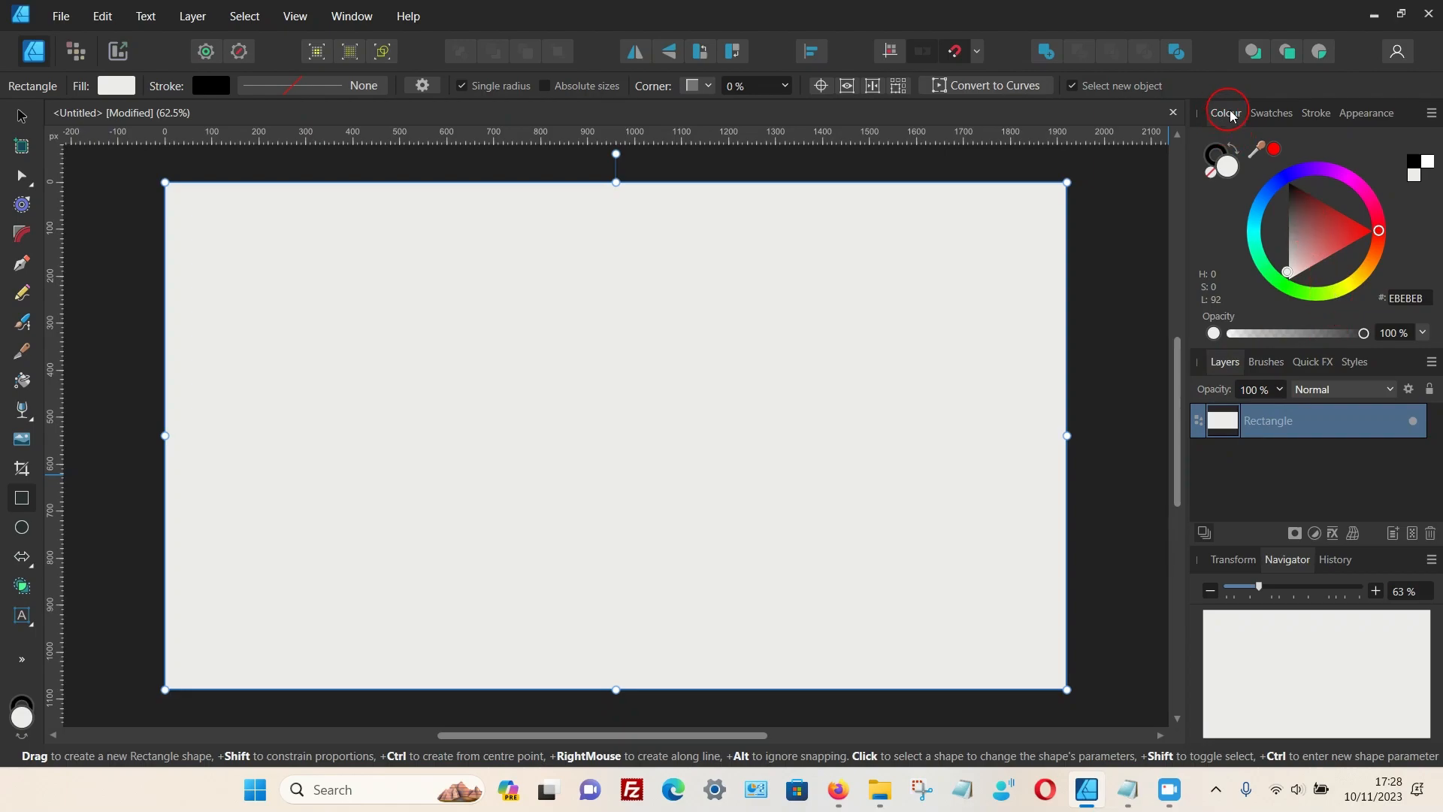
{"action": "left_click", "coordinate": [1433, 116]}
{"action": "left_click", "coordinate": [1308, 152]}
{"action": "left_click", "coordinate": [1432, 115]}
{"action": "left_click", "coordinate": [1296, 147]}
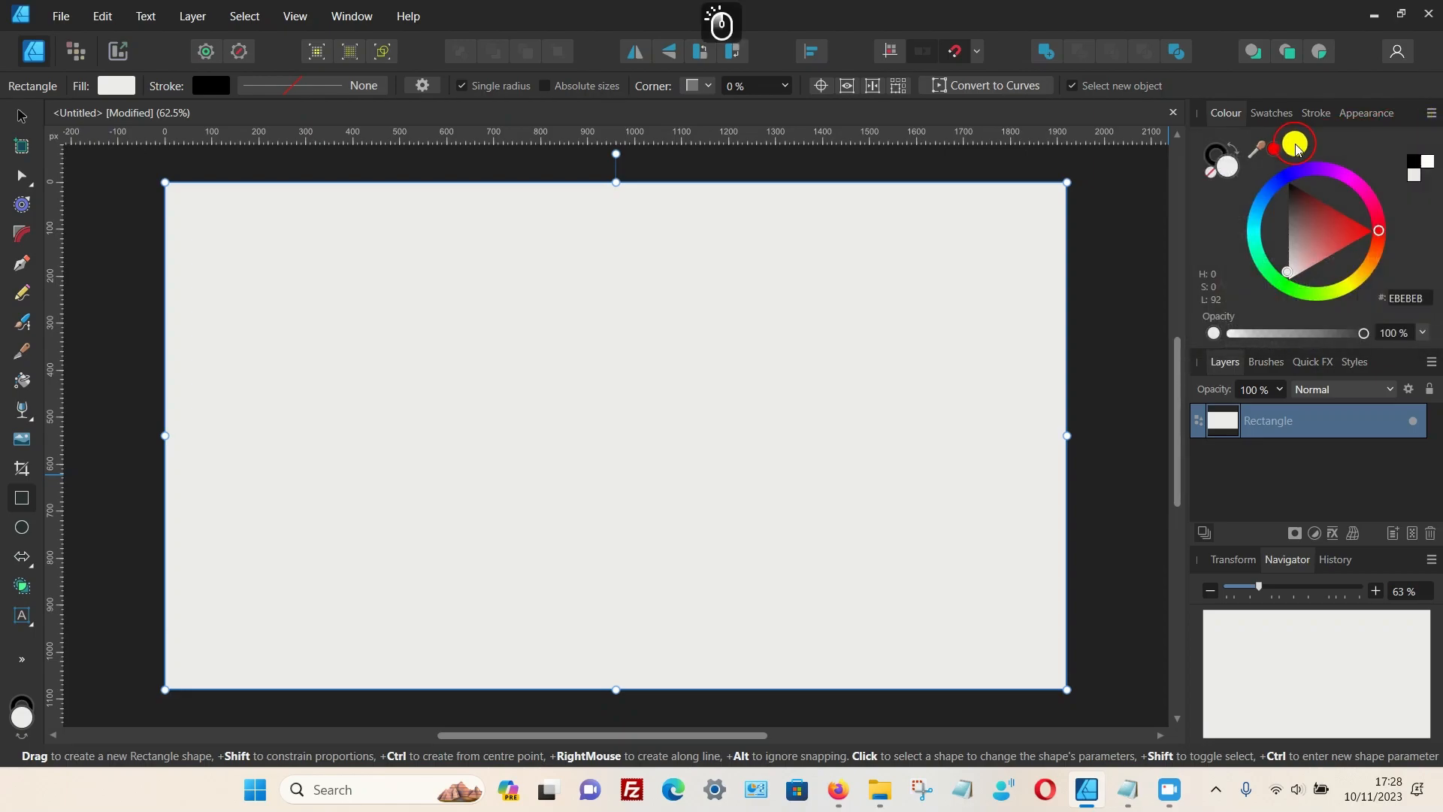
{"action": "left_click_drag", "start_coordinate": [1300, 241], "coordinate": [1286, 180]}
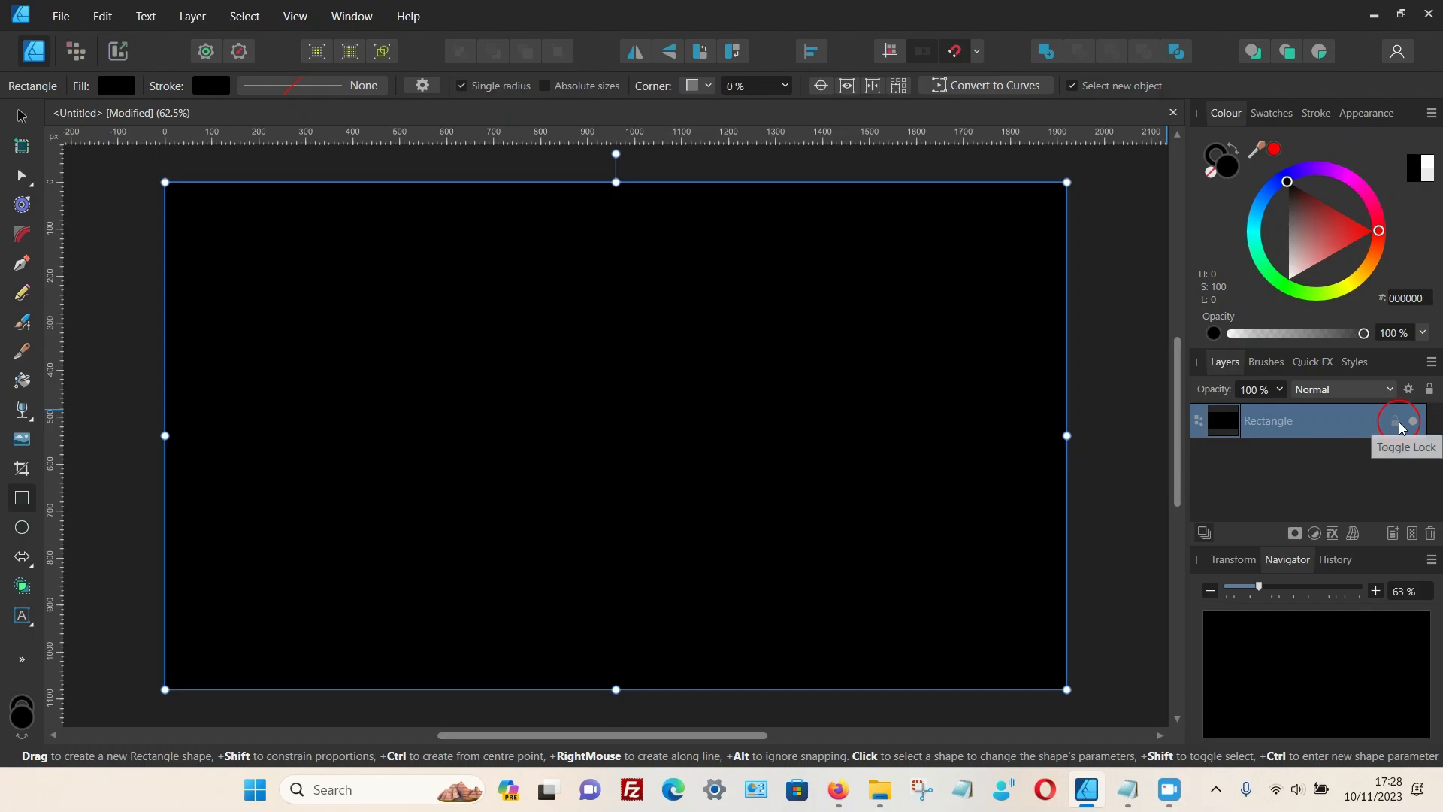
Step: Lock the black background rectangle and add a new empty layer above it
{"action": "left_click", "coordinate": [1400, 425]}
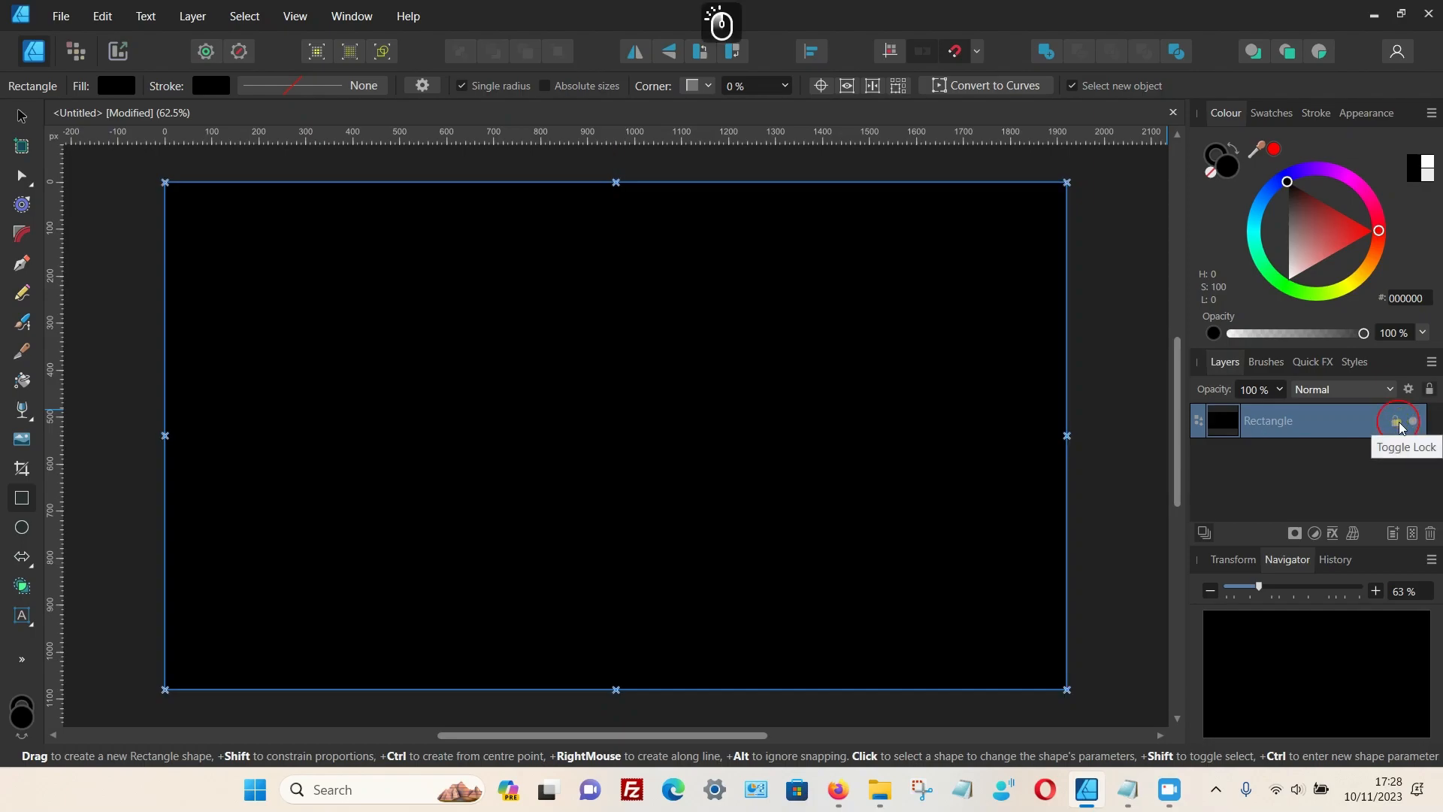
{"action": "left_click", "coordinate": [102, 252]}
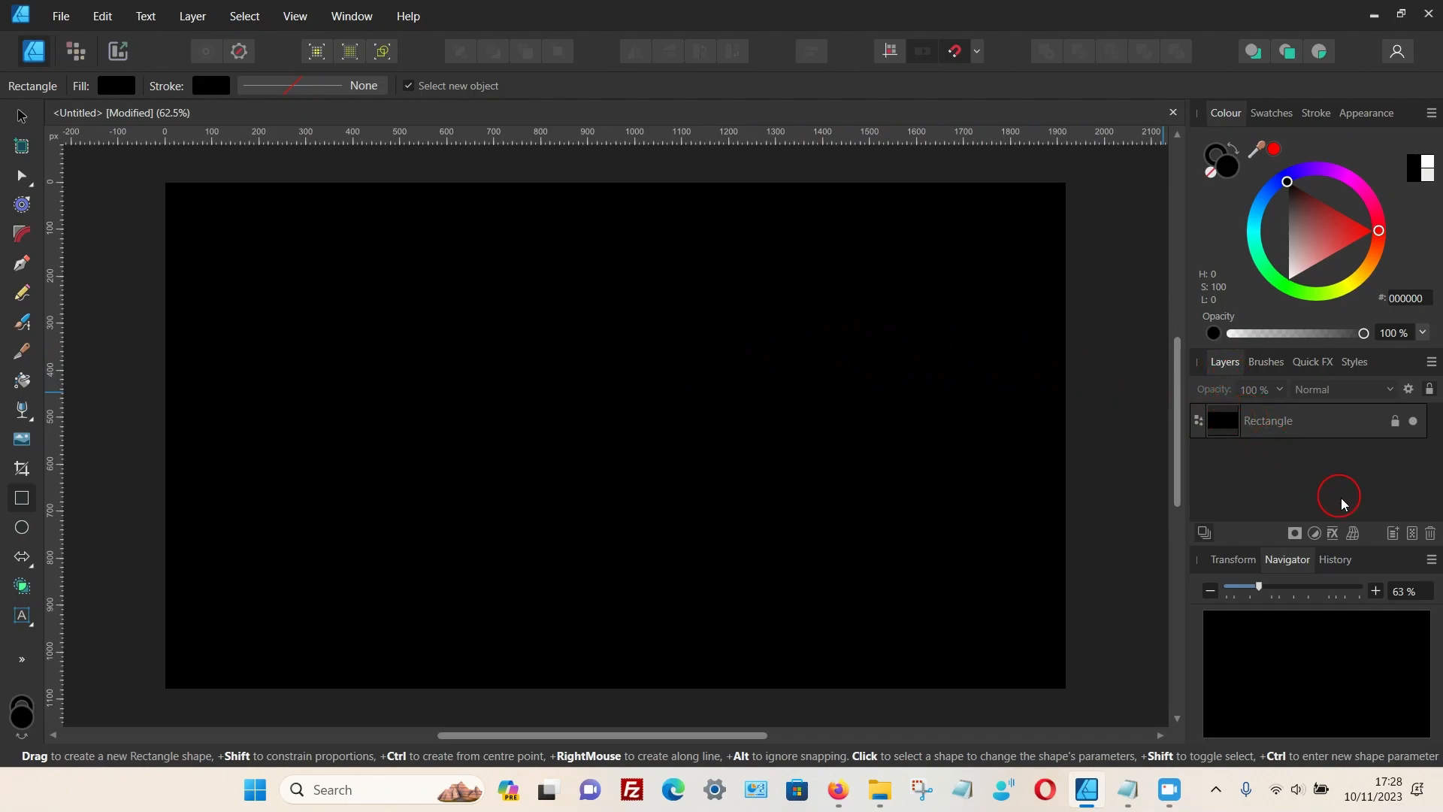
{"action": "left_click", "coordinate": [1392, 535]}
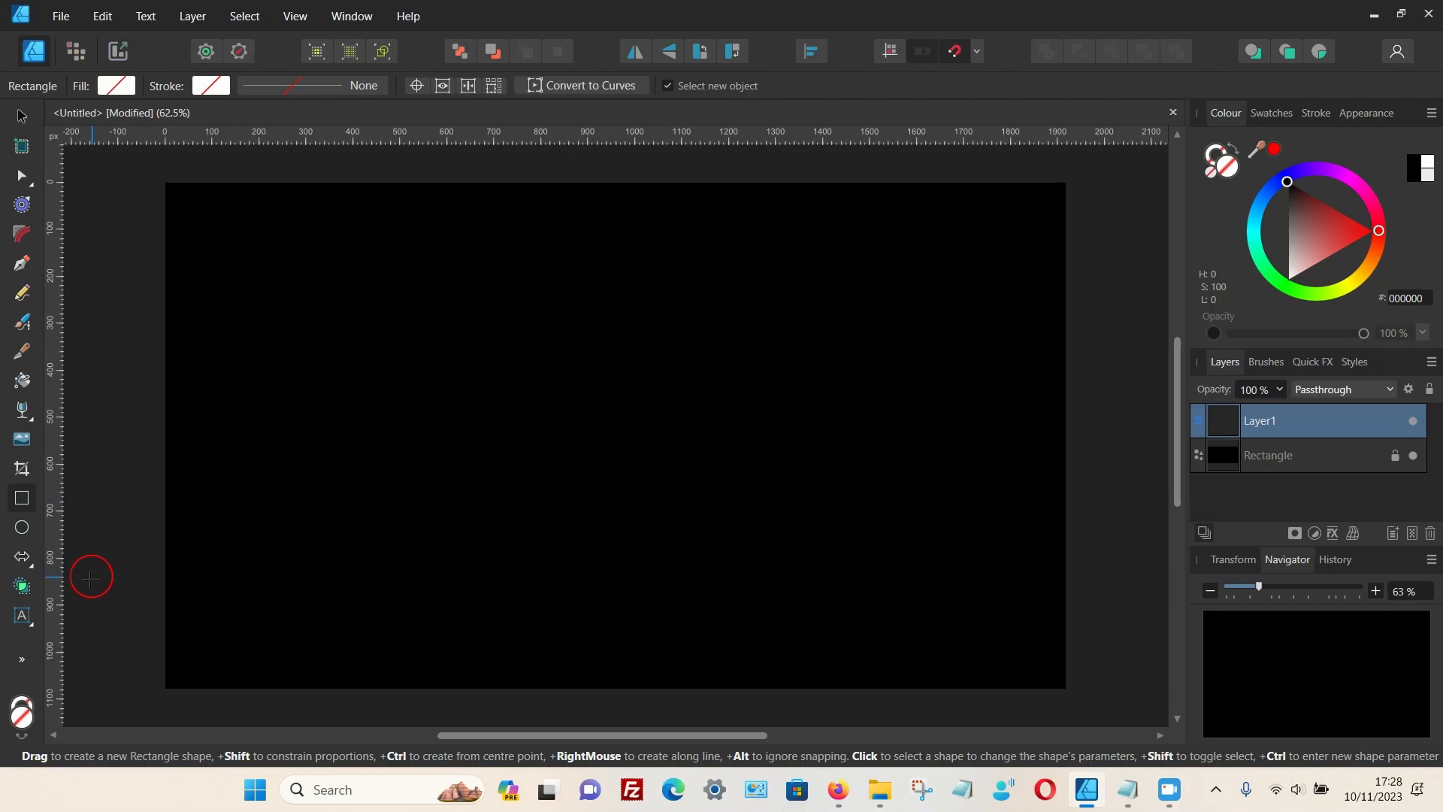
Step: Create artistic text of about 415.5 pt on the new layer and paste the word "Stranger" into it
{"action": "left_click", "coordinate": [23, 616]}
{"action": "left_click", "coordinate": [26, 630]}
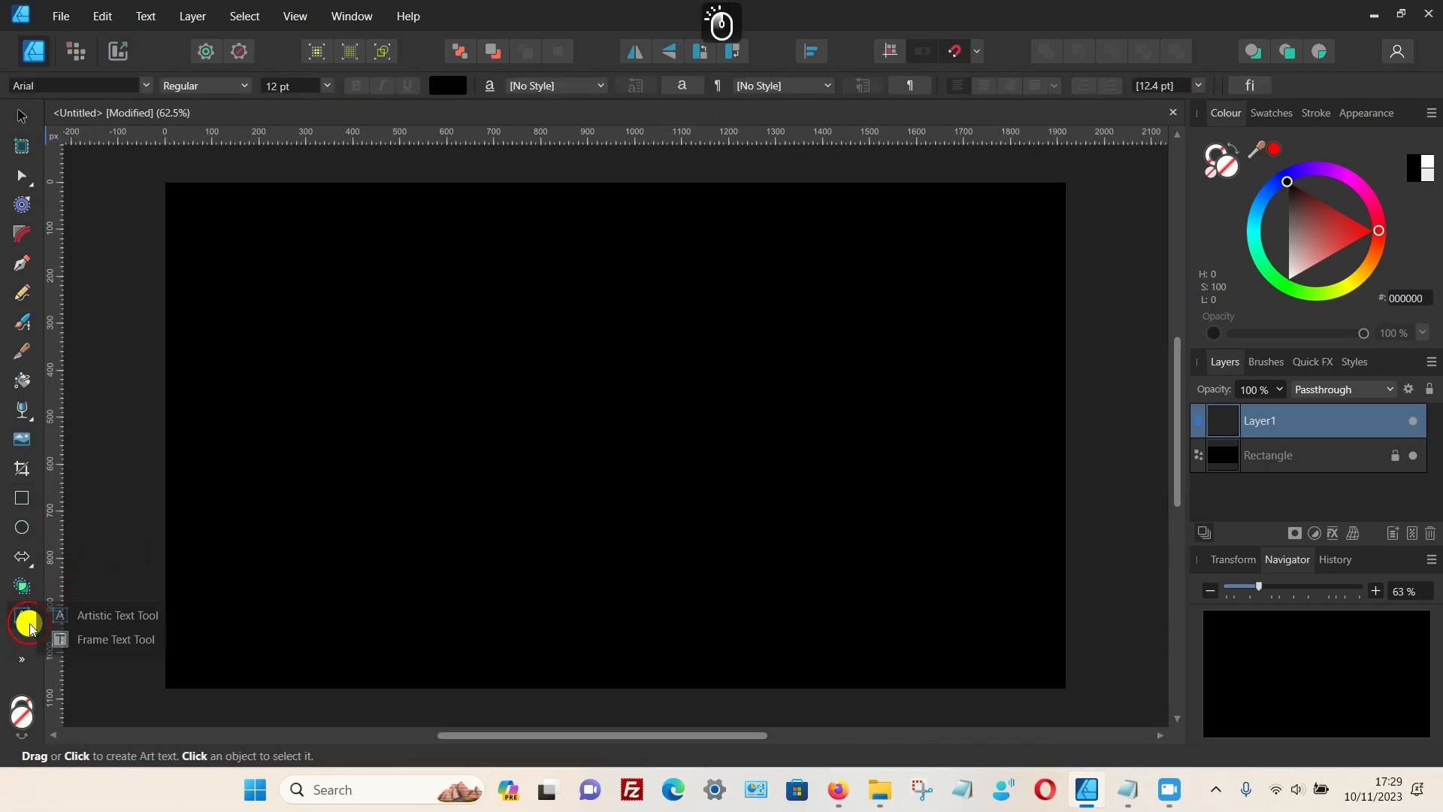
{"action": "left_click", "coordinate": [98, 626]}
{"action": "left_click_drag", "start_coordinate": [246, 327], "coordinate": [346, 468]}
{"action": "right_click", "coordinate": [272, 391]}
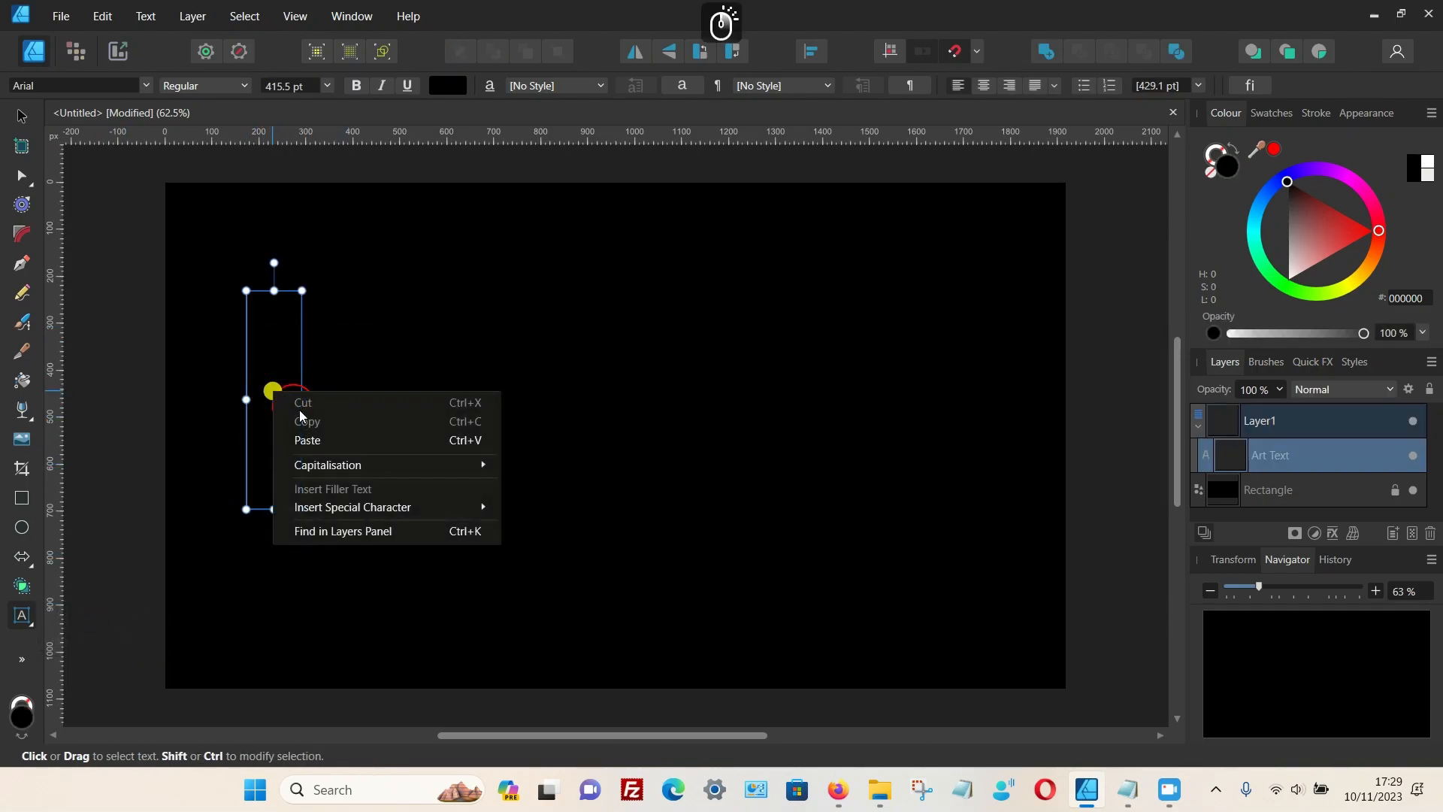
{"action": "left_click", "coordinate": [331, 439]}
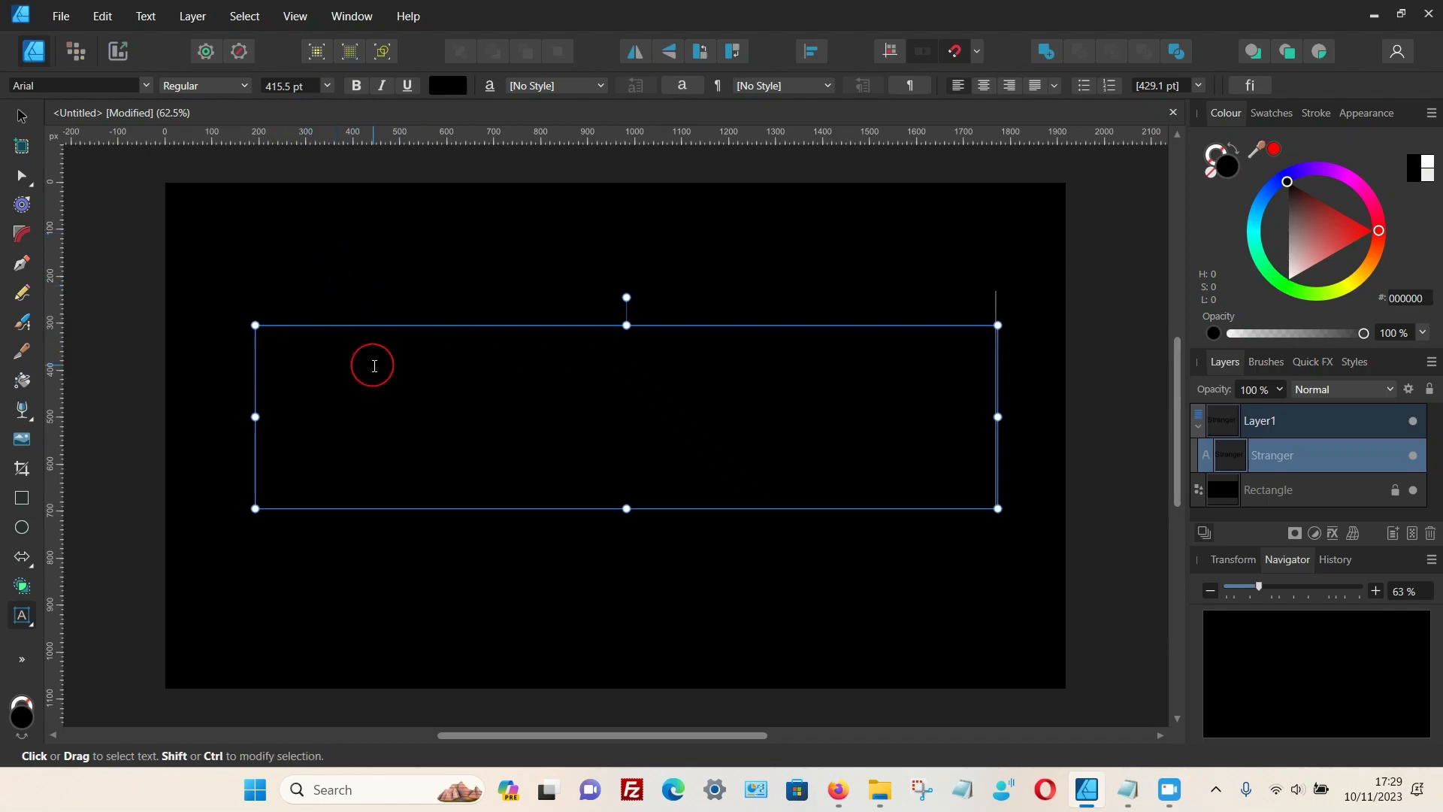
Step: Set the fill colour of the "Stranger" text to near-white F0F0F0
{"action": "left_click", "coordinate": [1207, 454]}
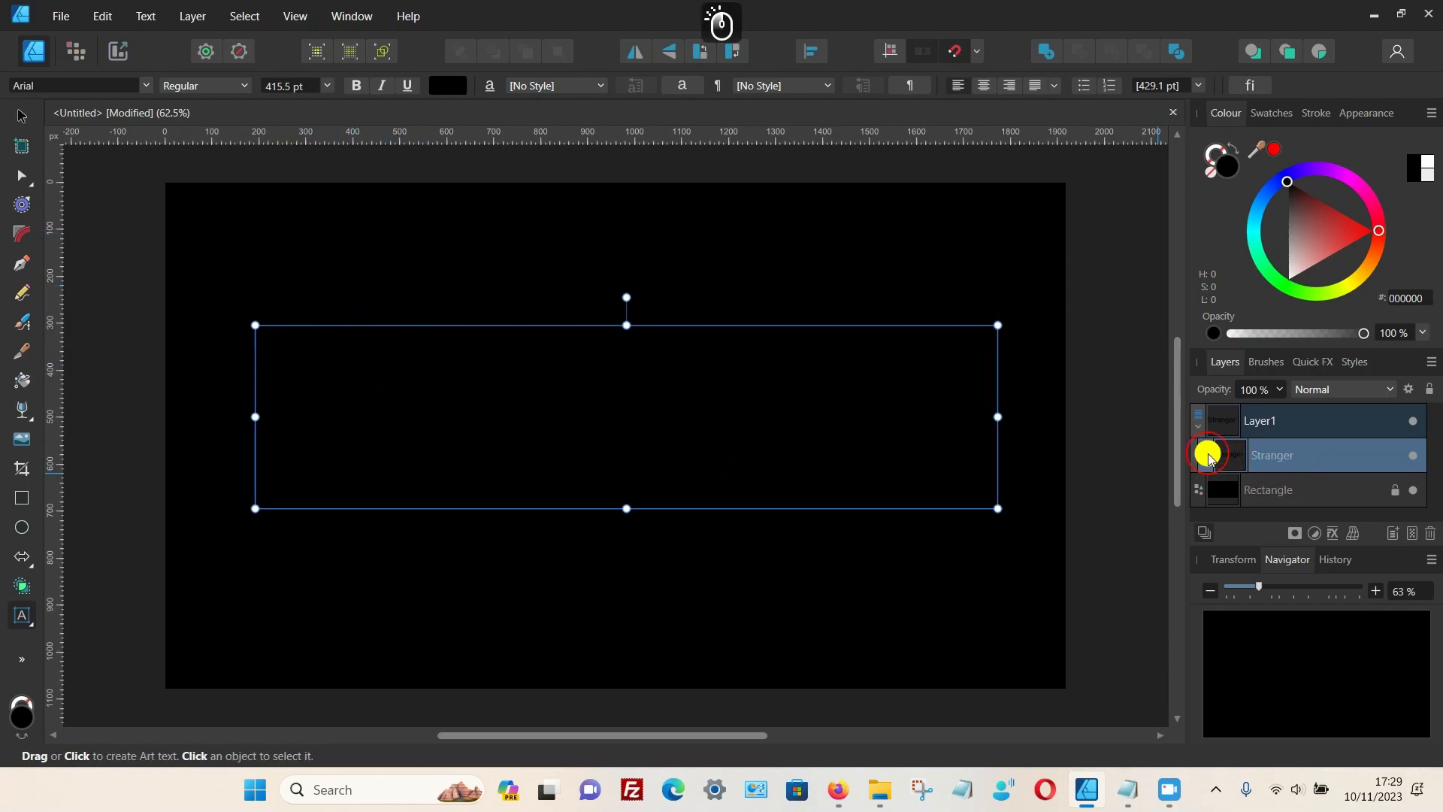
{"action": "left_click_drag", "start_coordinate": [1304, 253], "coordinate": [1291, 278]}
{"action": "left_click", "coordinate": [768, 470]}
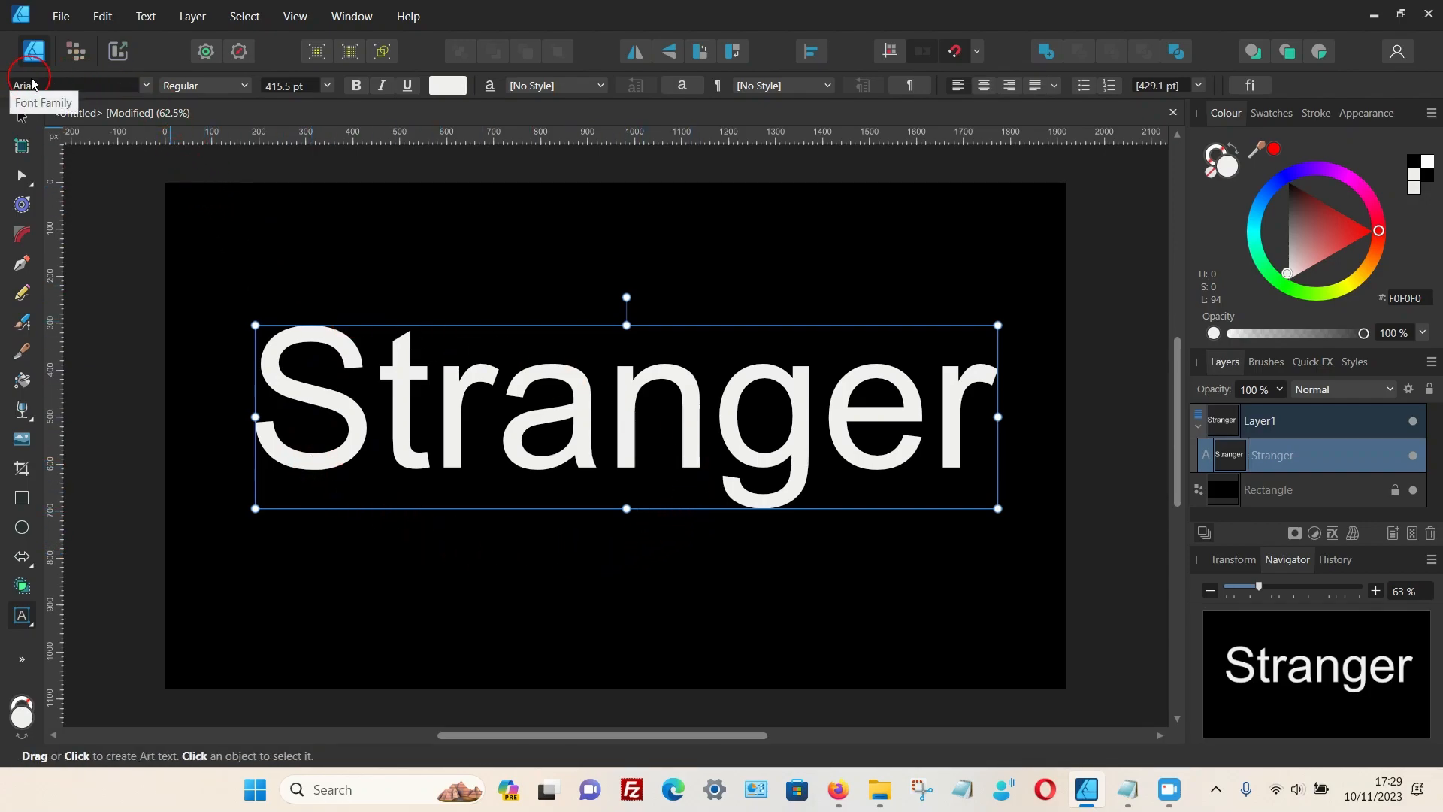
Step: Set the "Stranger" text in the Benguiat-Bold font and scale it down to about 344 pt
{"action": "left_click", "coordinate": [145, 86]}
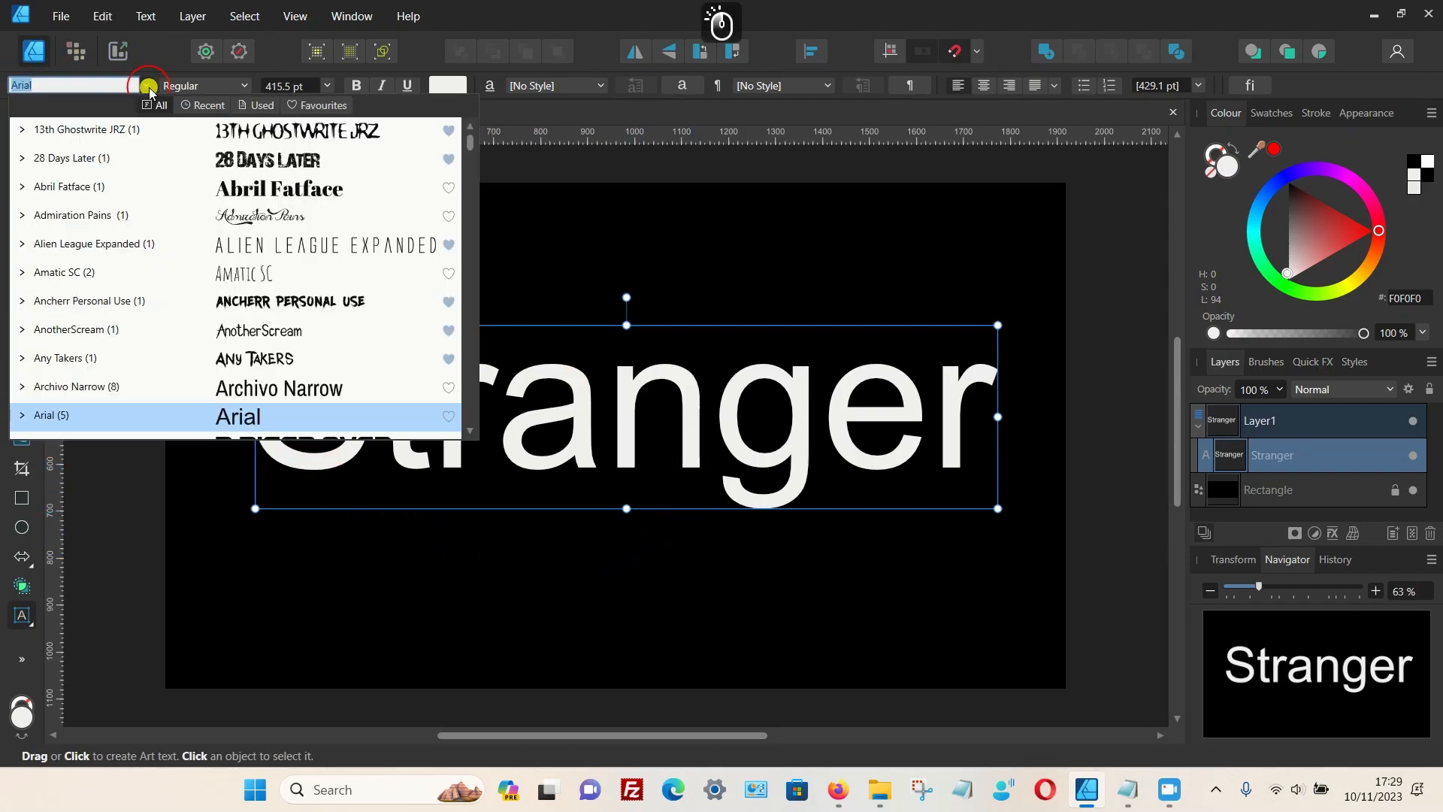
{"action": "scroll", "coordinate": [293, 256], "scroll_direction": "down", "scroll_amount": 3}
{"action": "scroll", "coordinate": [293, 261], "scroll_direction": "down", "scroll_amount": 1}
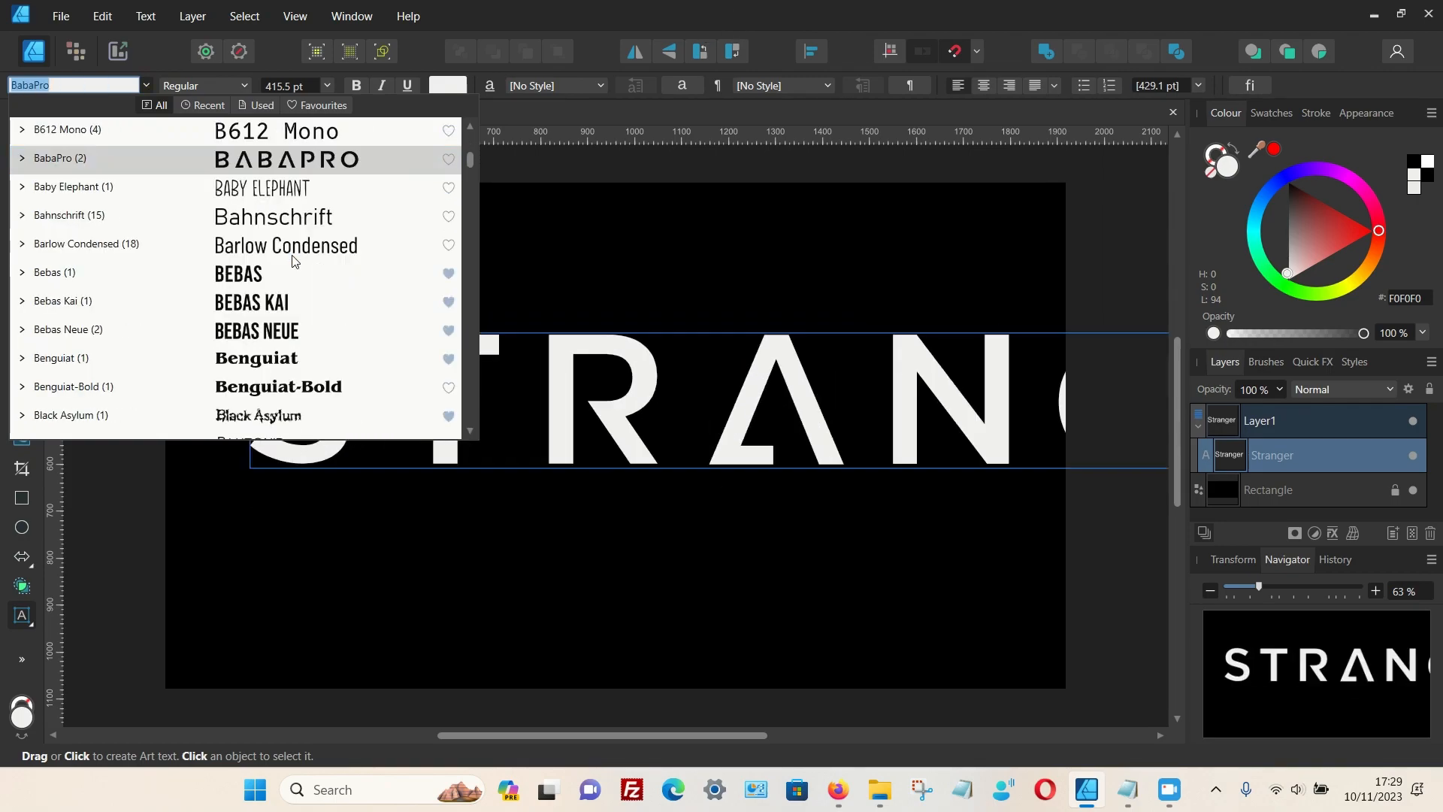
{"action": "left_click", "coordinate": [272, 391]}
{"action": "left_click_drag", "start_coordinate": [1081, 511], "coordinate": [939, 482]}
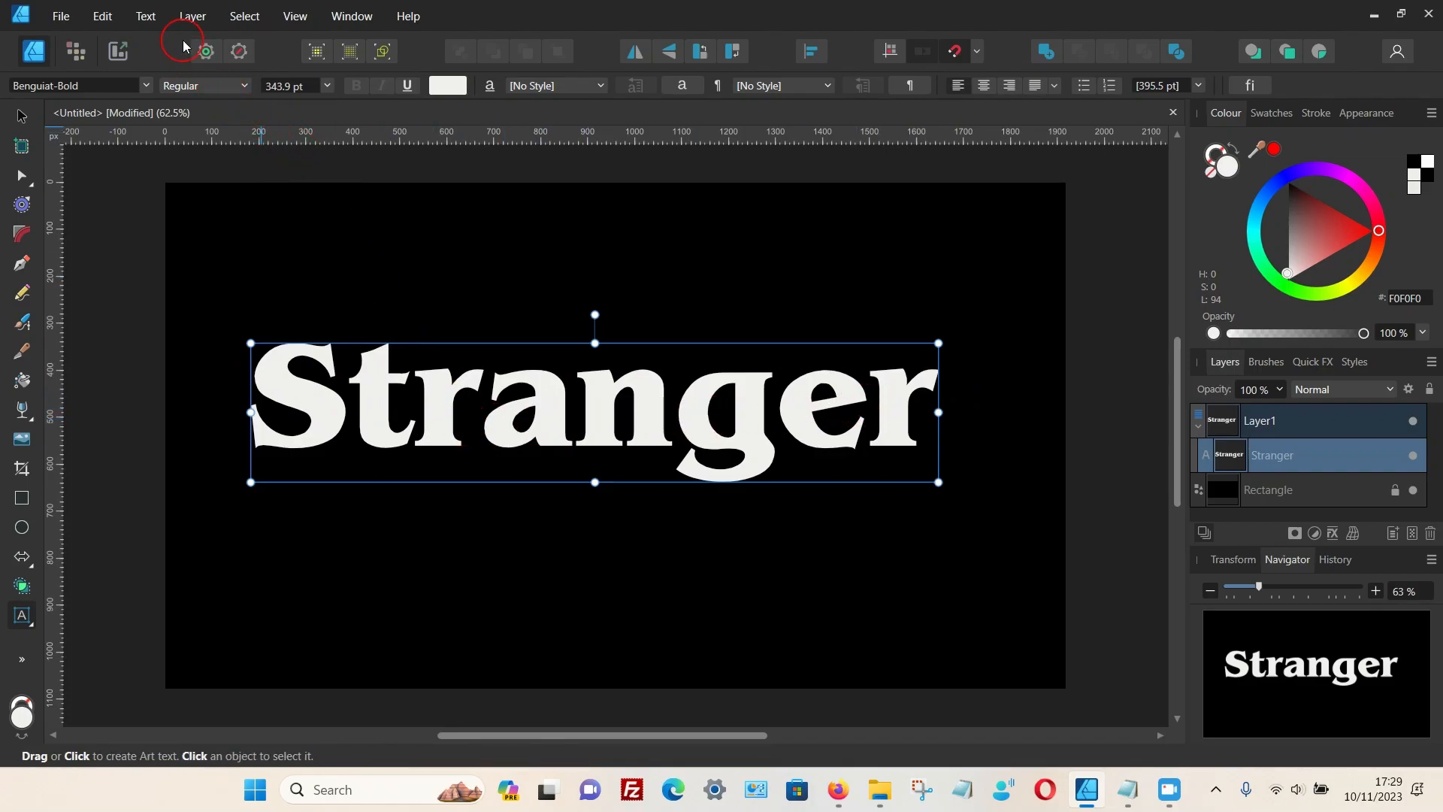
Step: Apply All Caps to the "Stranger" text and scale it down to about 295 pt to fit the page
{"action": "left_click", "coordinate": [146, 16]}
{"action": "mouse_move", "coordinate": [209, 121]}
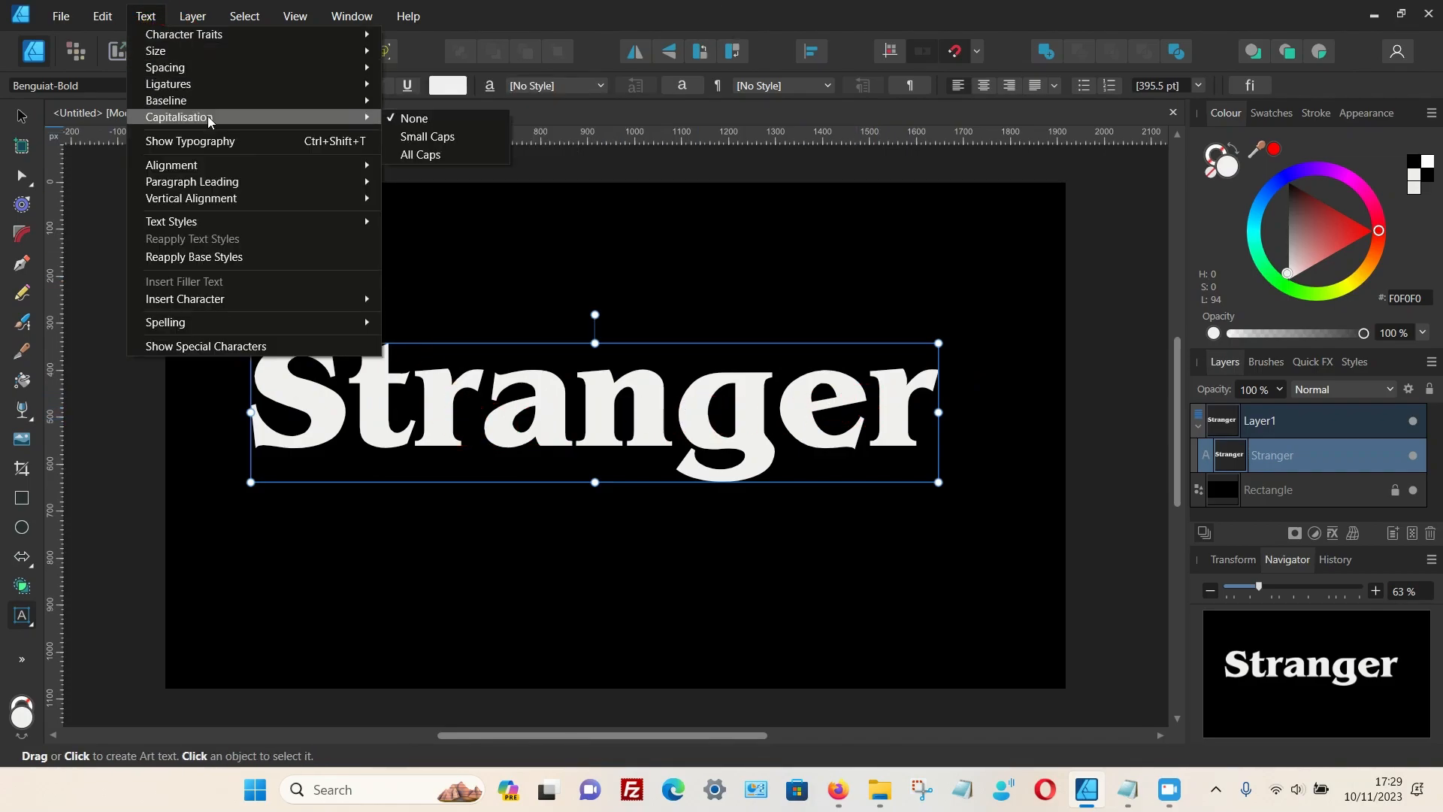
{"action": "left_click", "coordinate": [419, 157]}
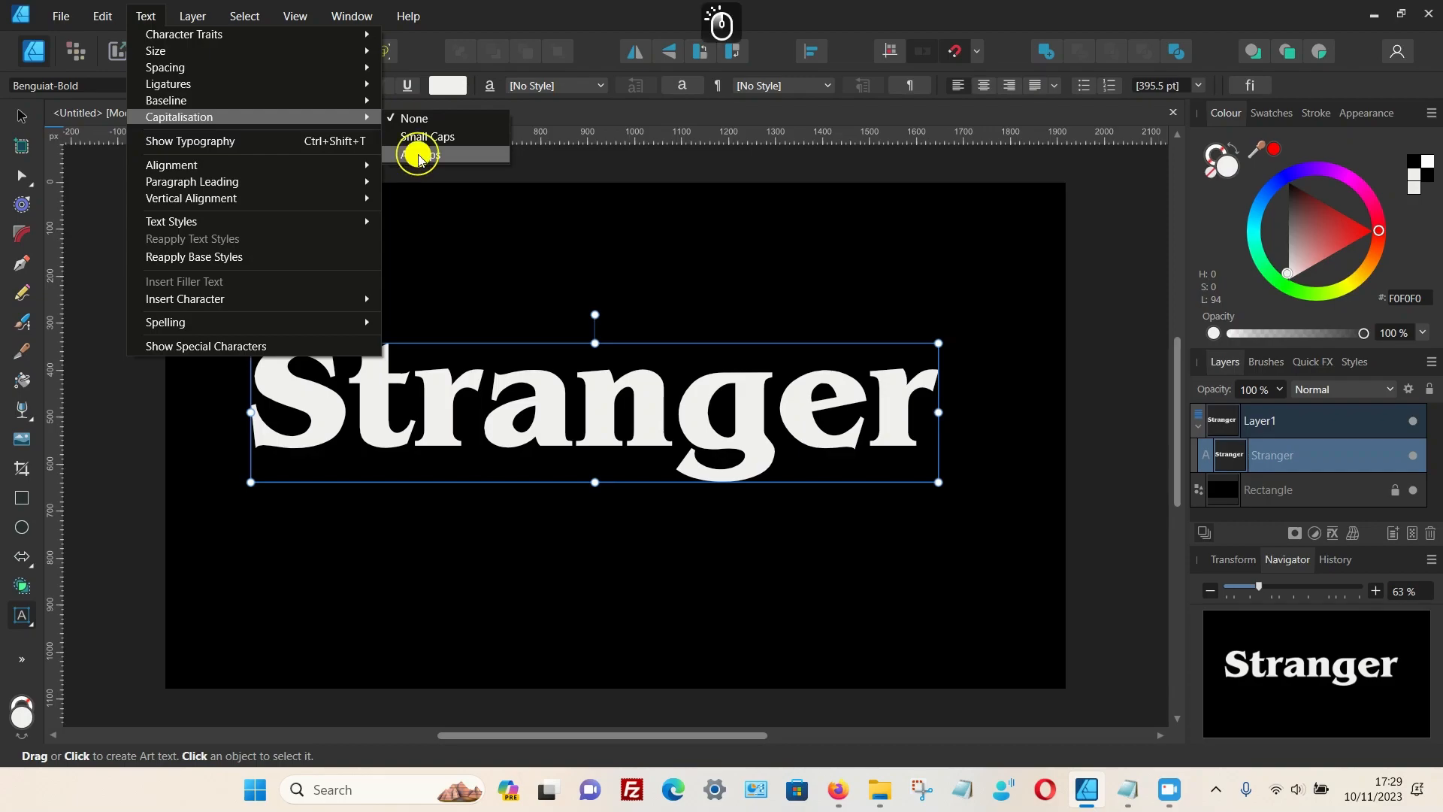
{"action": "left_click_drag", "start_coordinate": [1103, 449], "coordinate": [983, 418]}
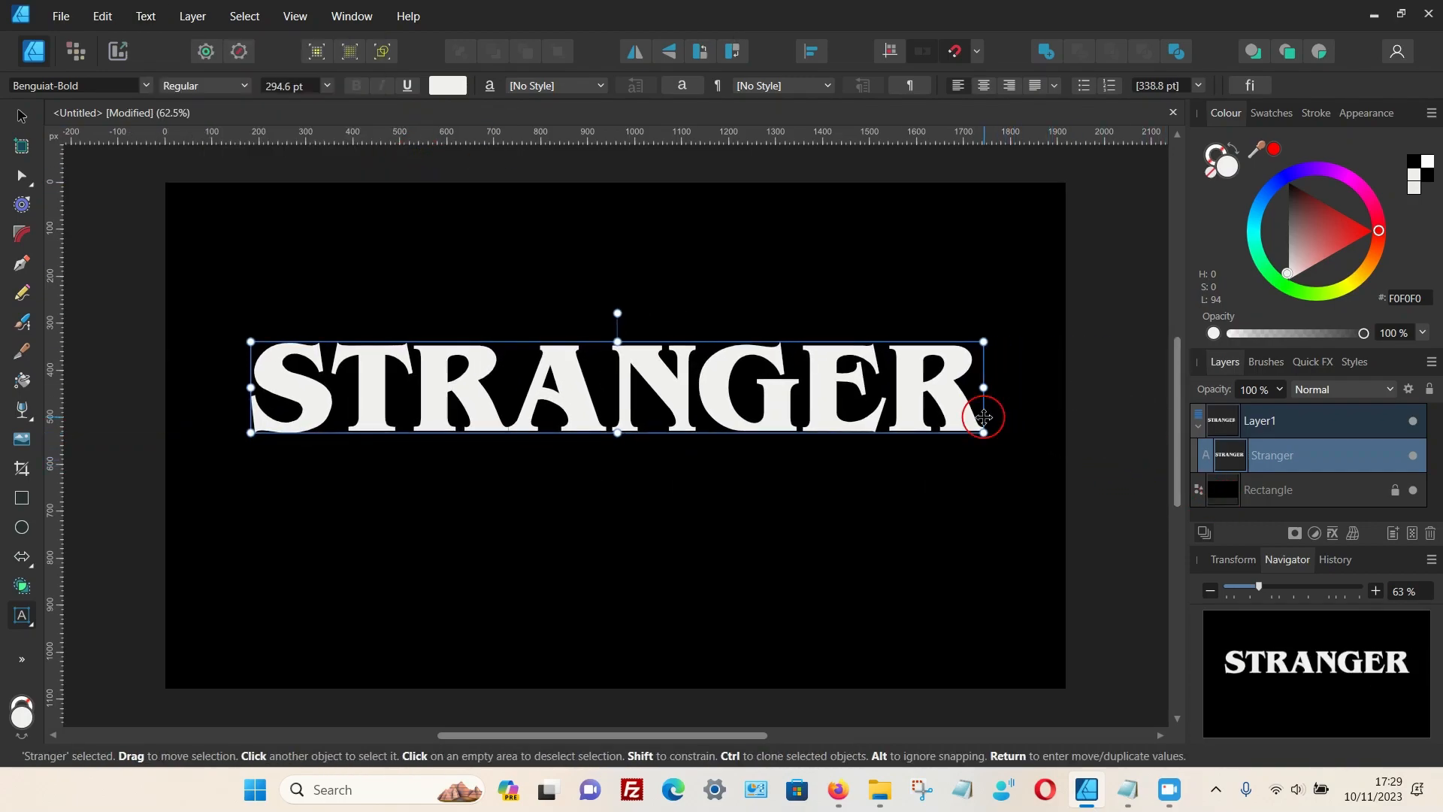
Step: Compare the STRANGER text with the reference logo in Firefox, and return to Affinity Designer with the Move tool active
{"action": "left_click", "coordinate": [750, 562]}
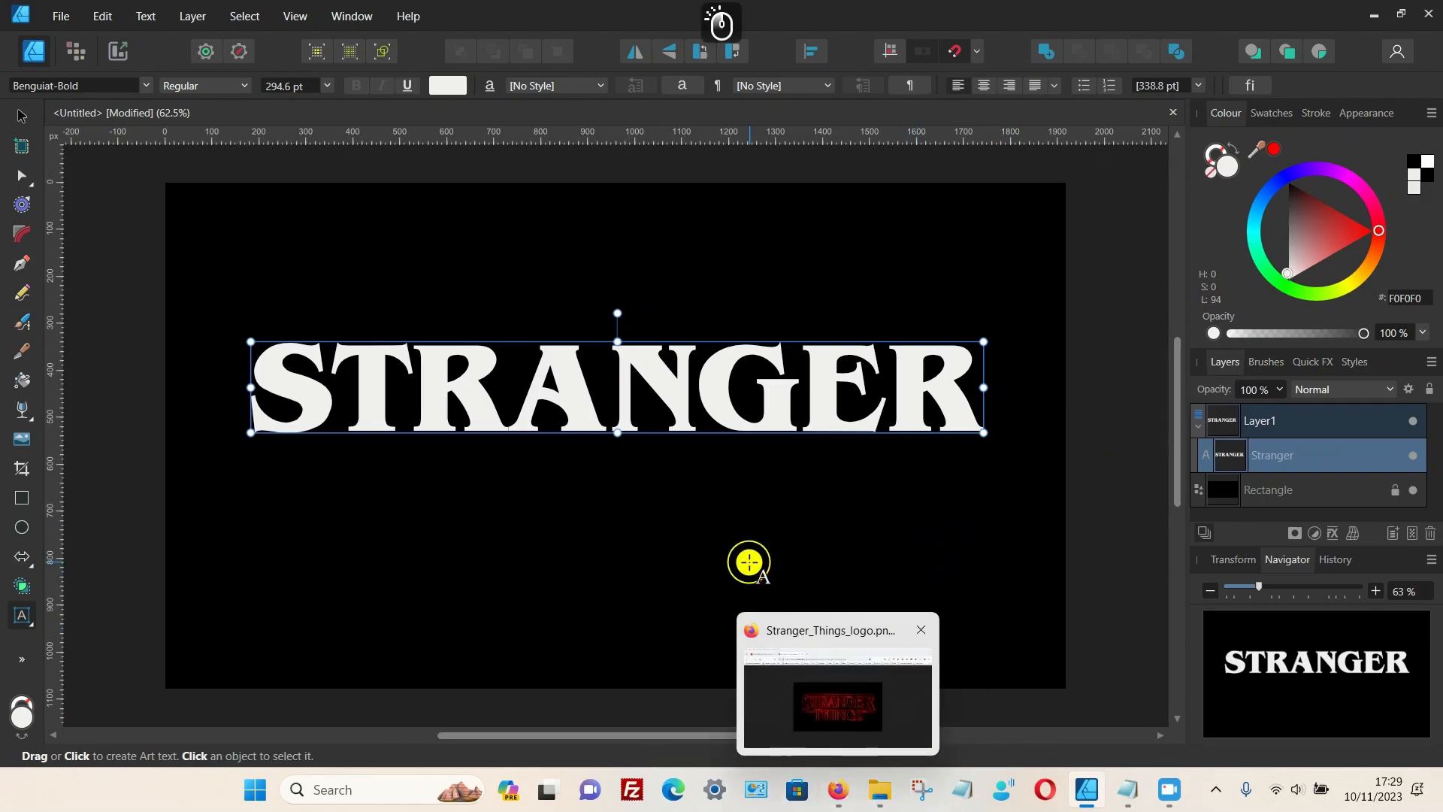
{"action": "left_click", "coordinate": [23, 116]}
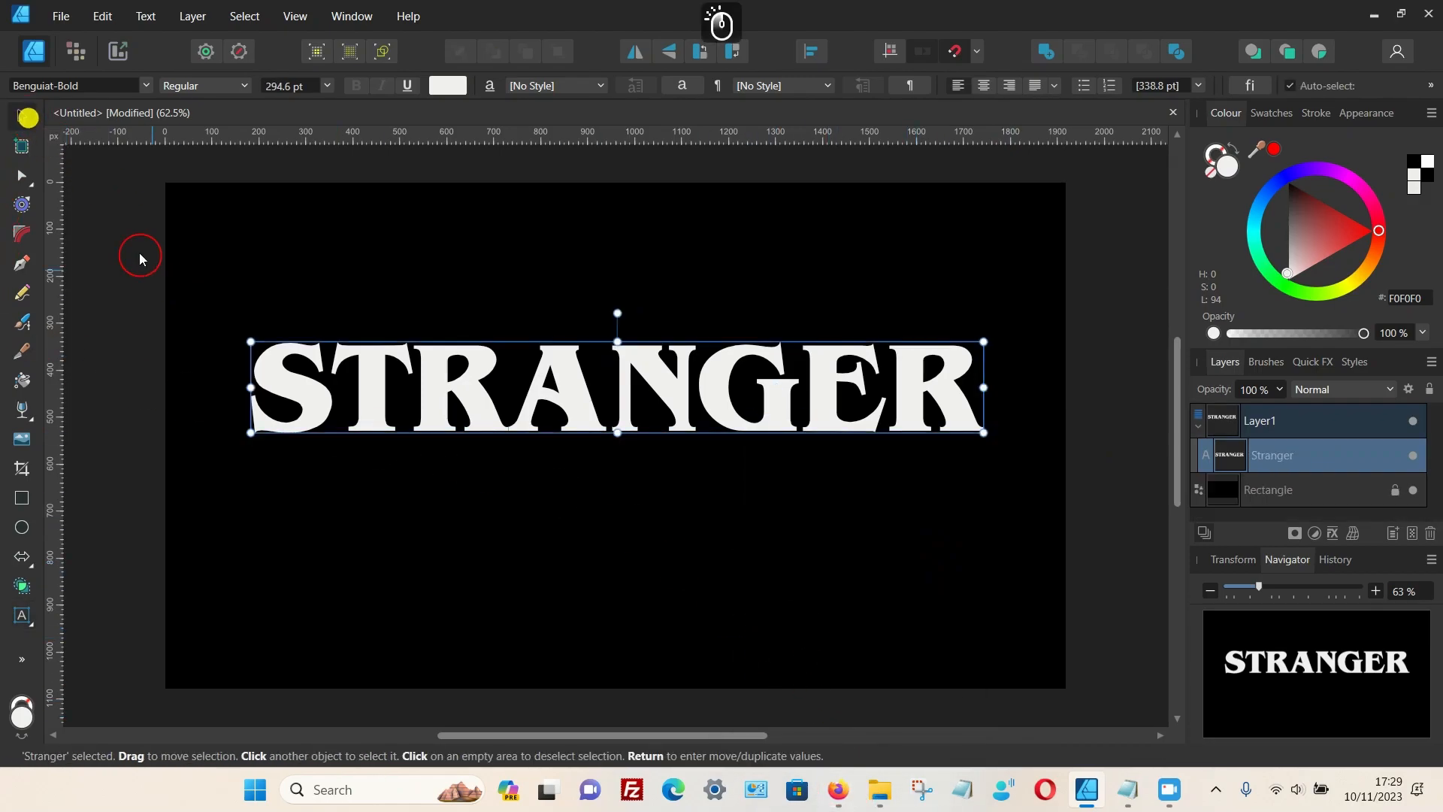
{"action": "left_click", "coordinate": [839, 790]}
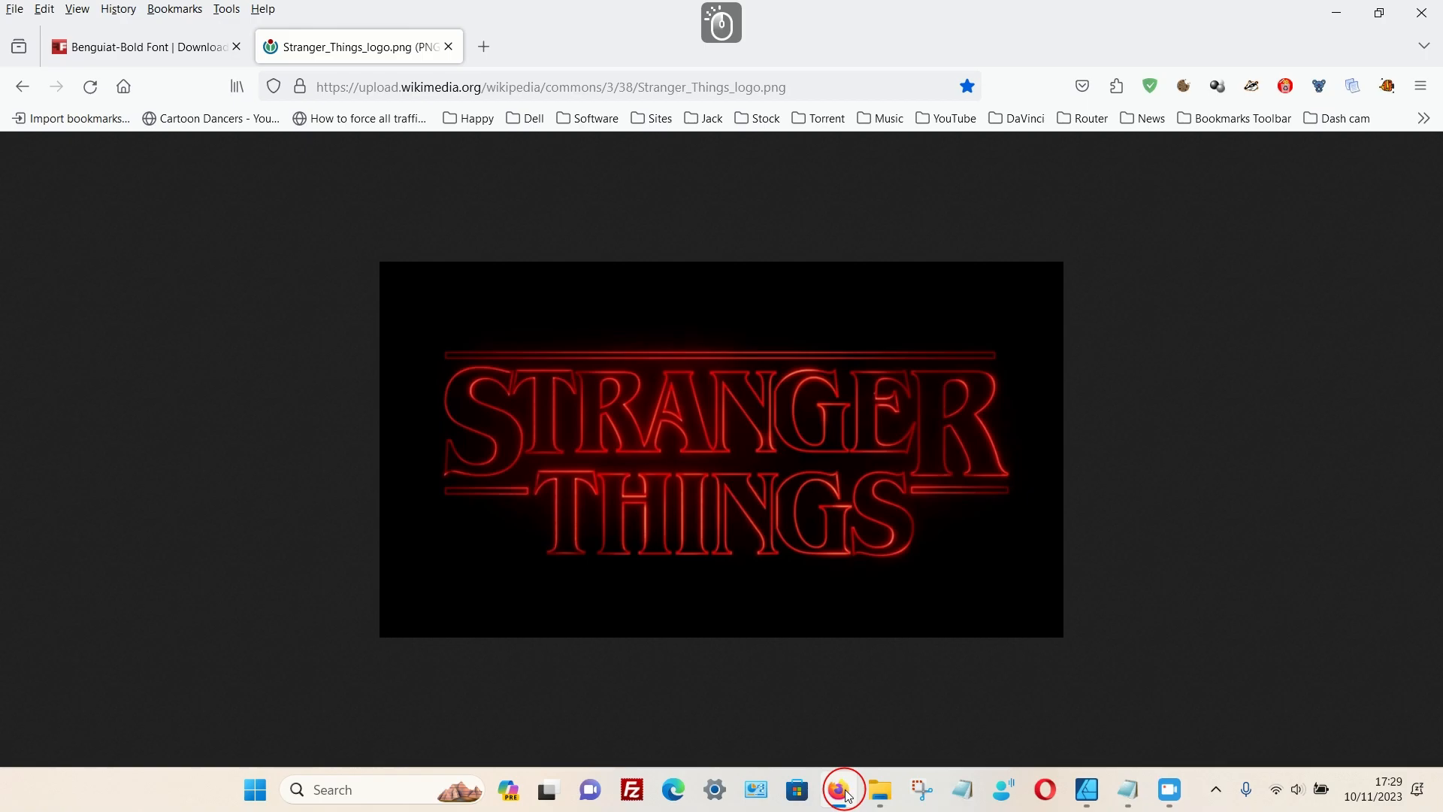
{"action": "left_click", "coordinate": [845, 794]}
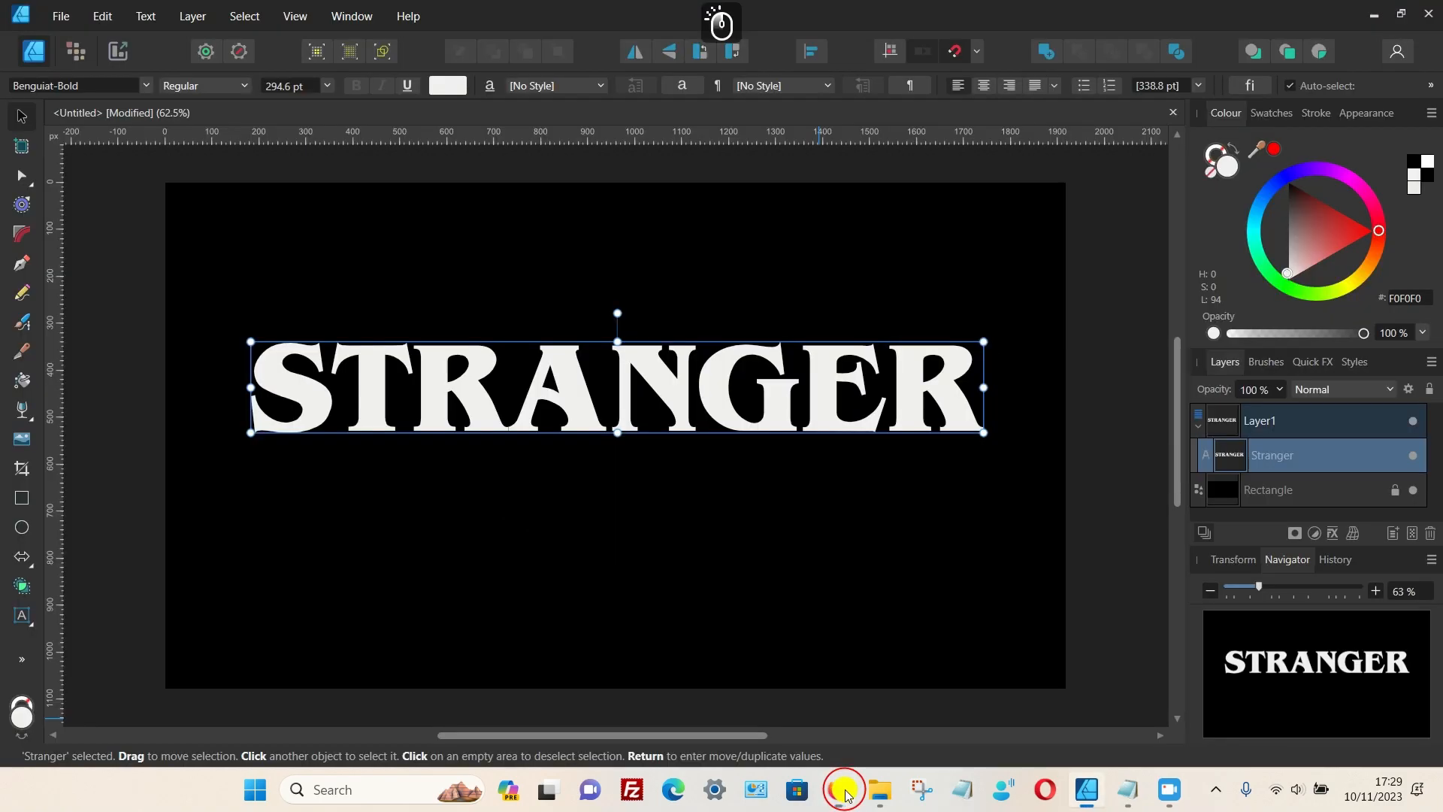
Step: Check the reference logo in Firefox, and in Affinity Designer remove the STRANGER text's fill and give it a red F70C0C stroke
{"action": "left_click", "coordinate": [839, 789]}
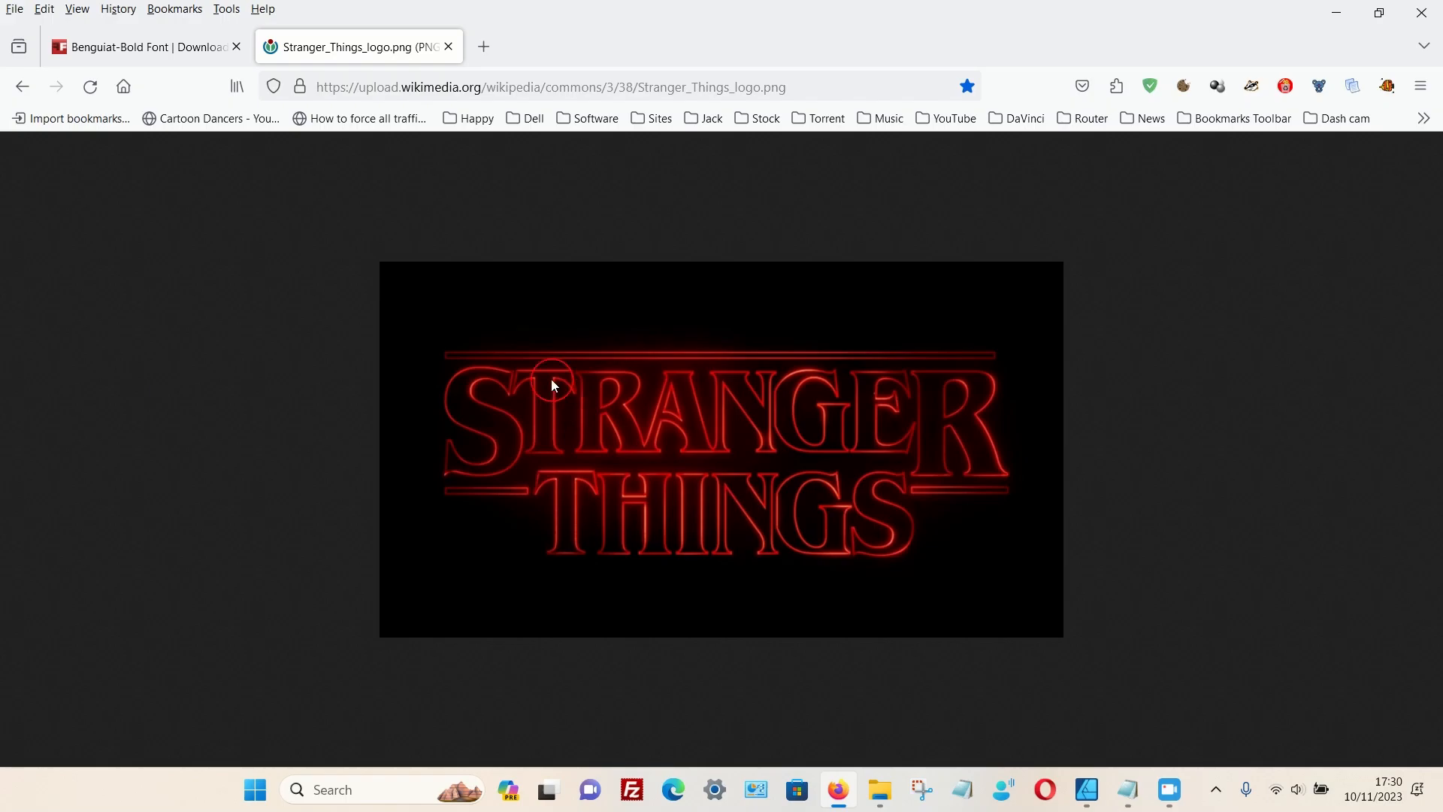
{"action": "left_click", "coordinate": [1087, 789]}
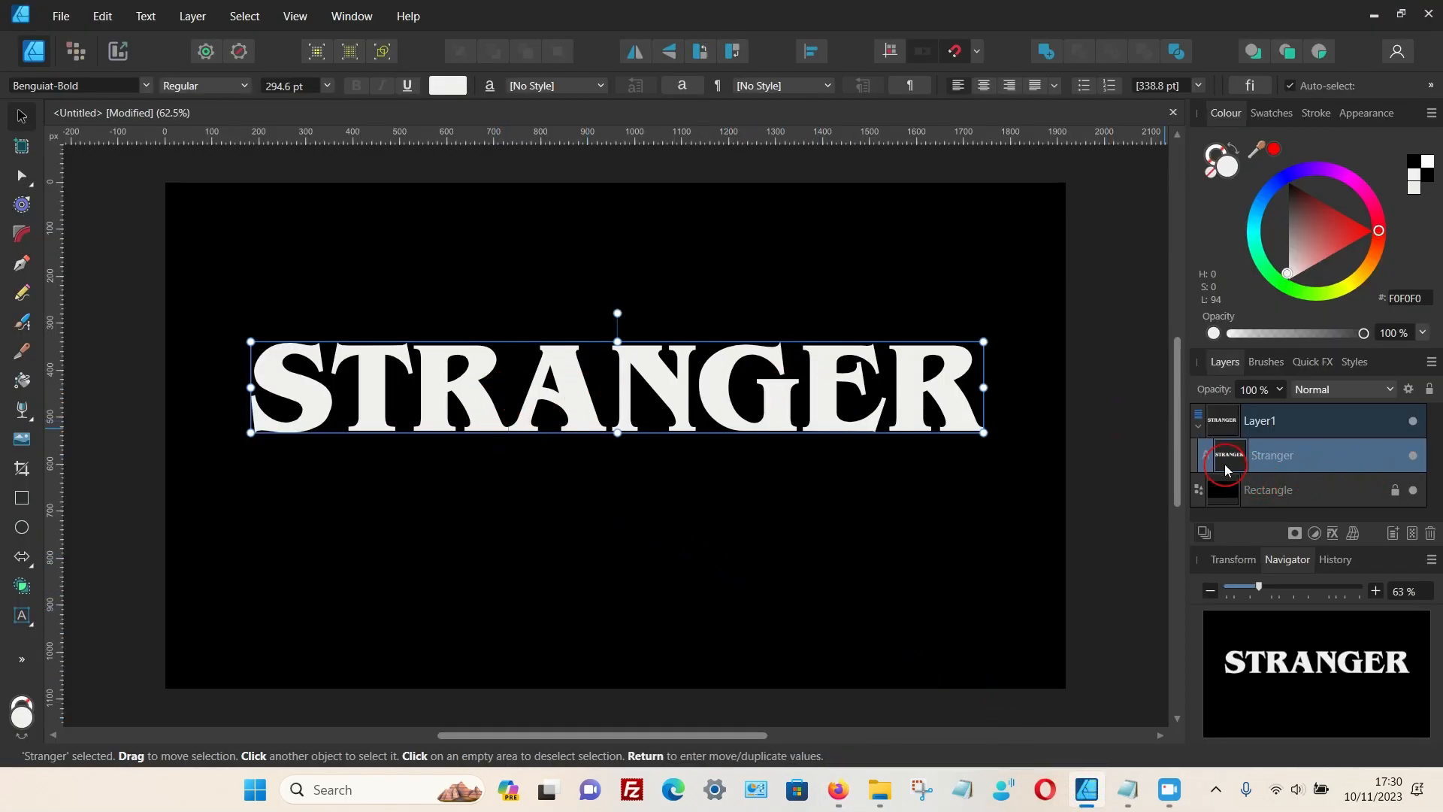
{"action": "left_click", "coordinate": [1225, 167]}
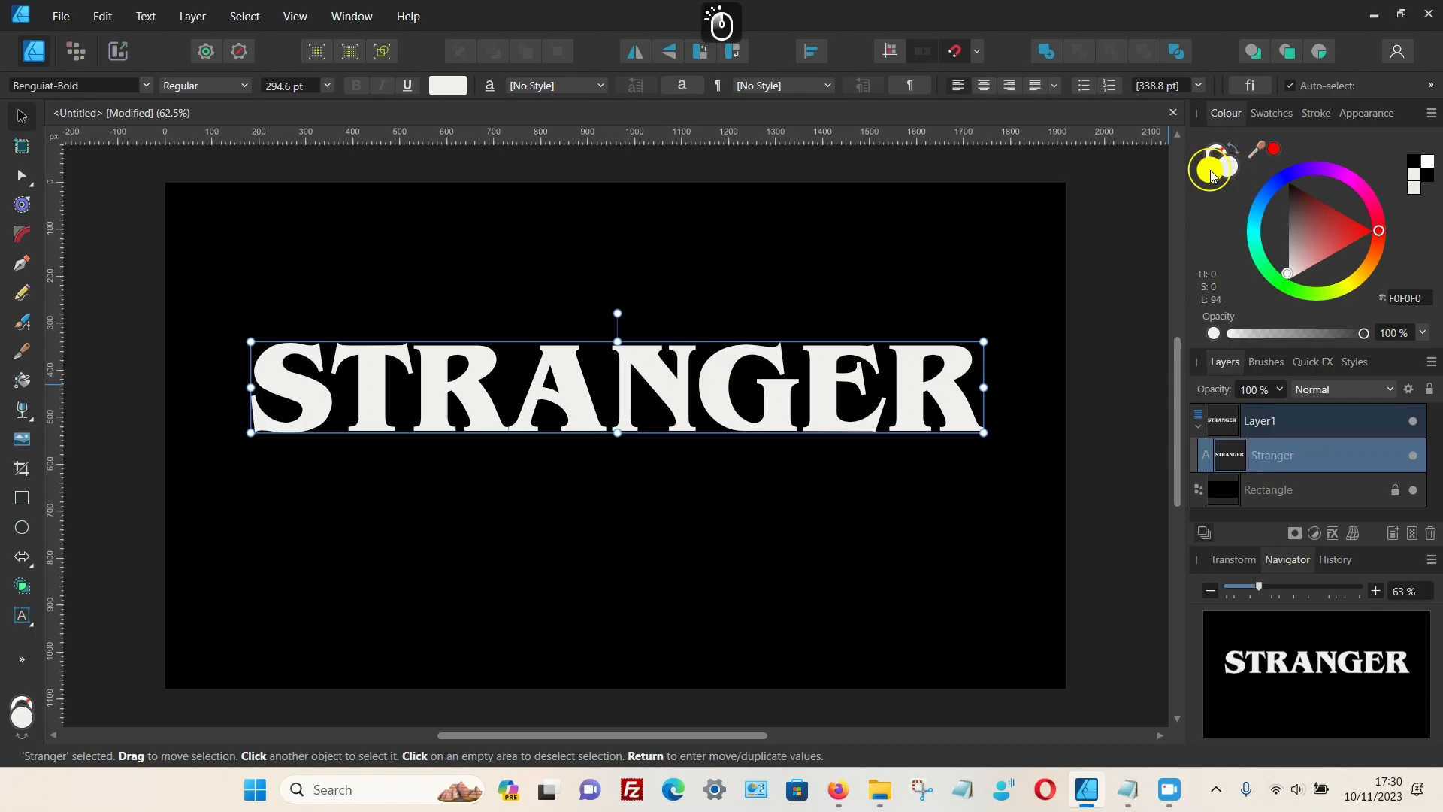
{"action": "left_click", "coordinate": [1212, 174]}
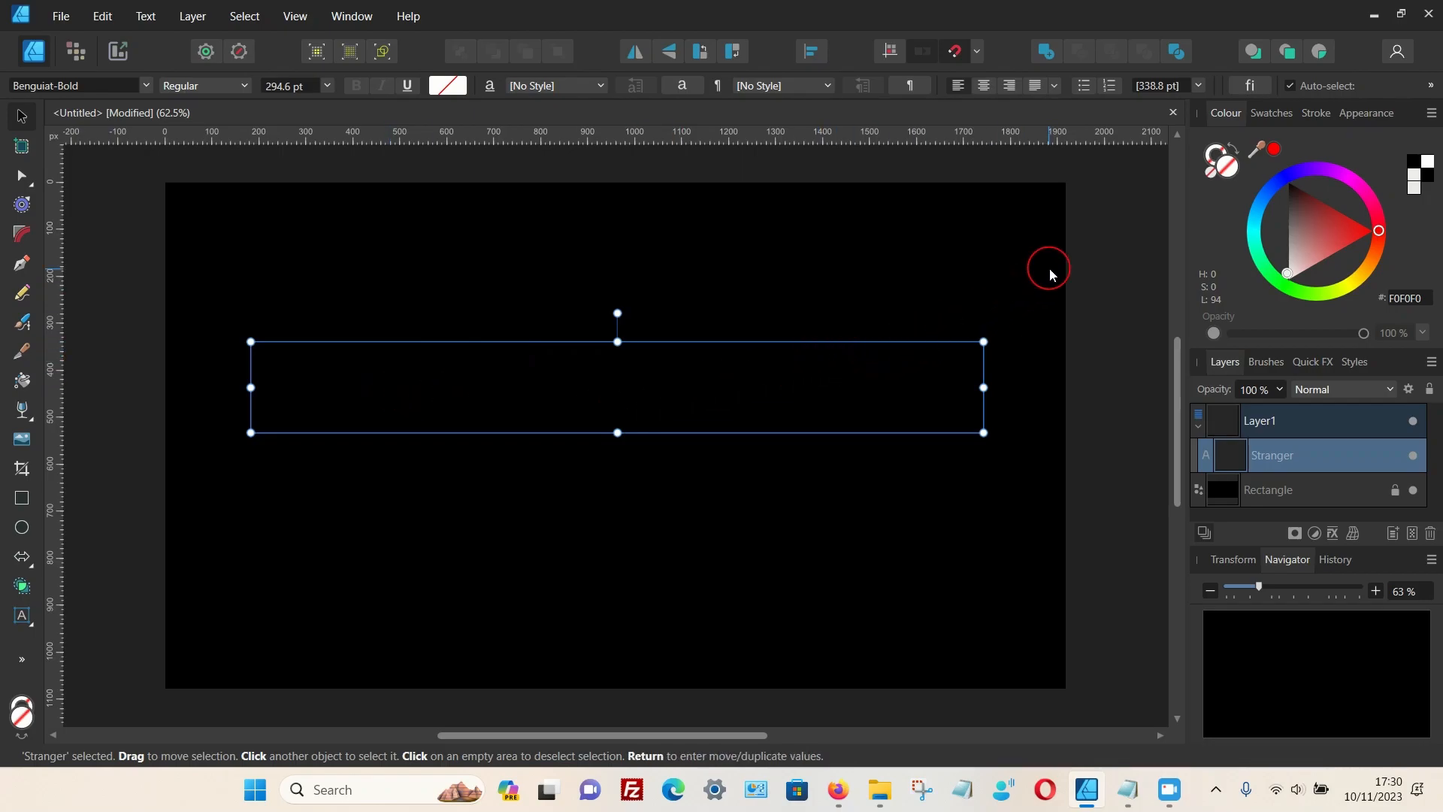
{"action": "left_click", "coordinate": [1215, 157]}
{"action": "left_click_drag", "start_coordinate": [1312, 225], "coordinate": [1365, 231]}
{"action": "left_click", "coordinate": [717, 366]}
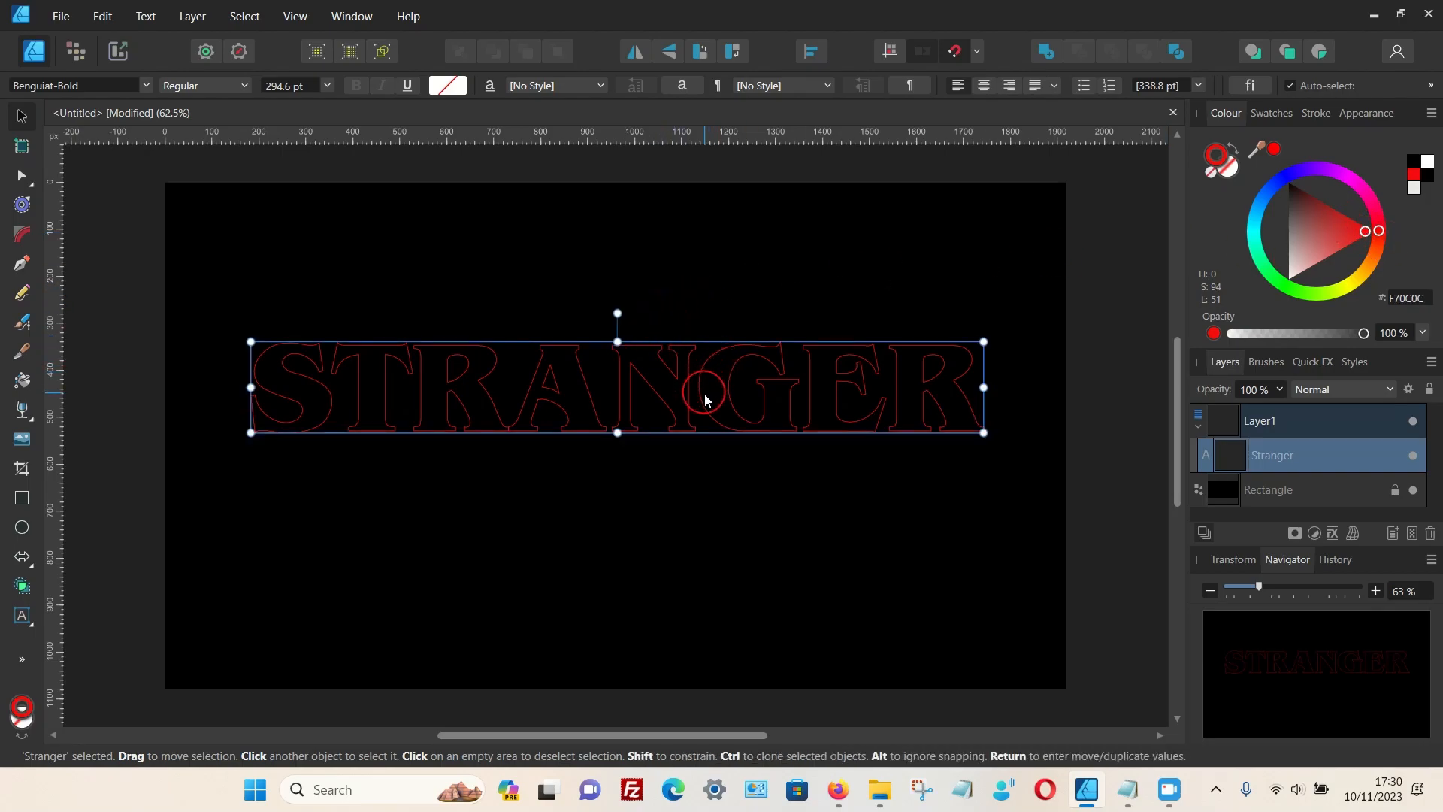
Step: Set the stroke width of the STRANGER text to 2.9 pt and compare the outline with the reference logo in Firefox
{"action": "left_click", "coordinate": [1310, 120]}
{"action": "left_click", "coordinate": [1281, 171]}
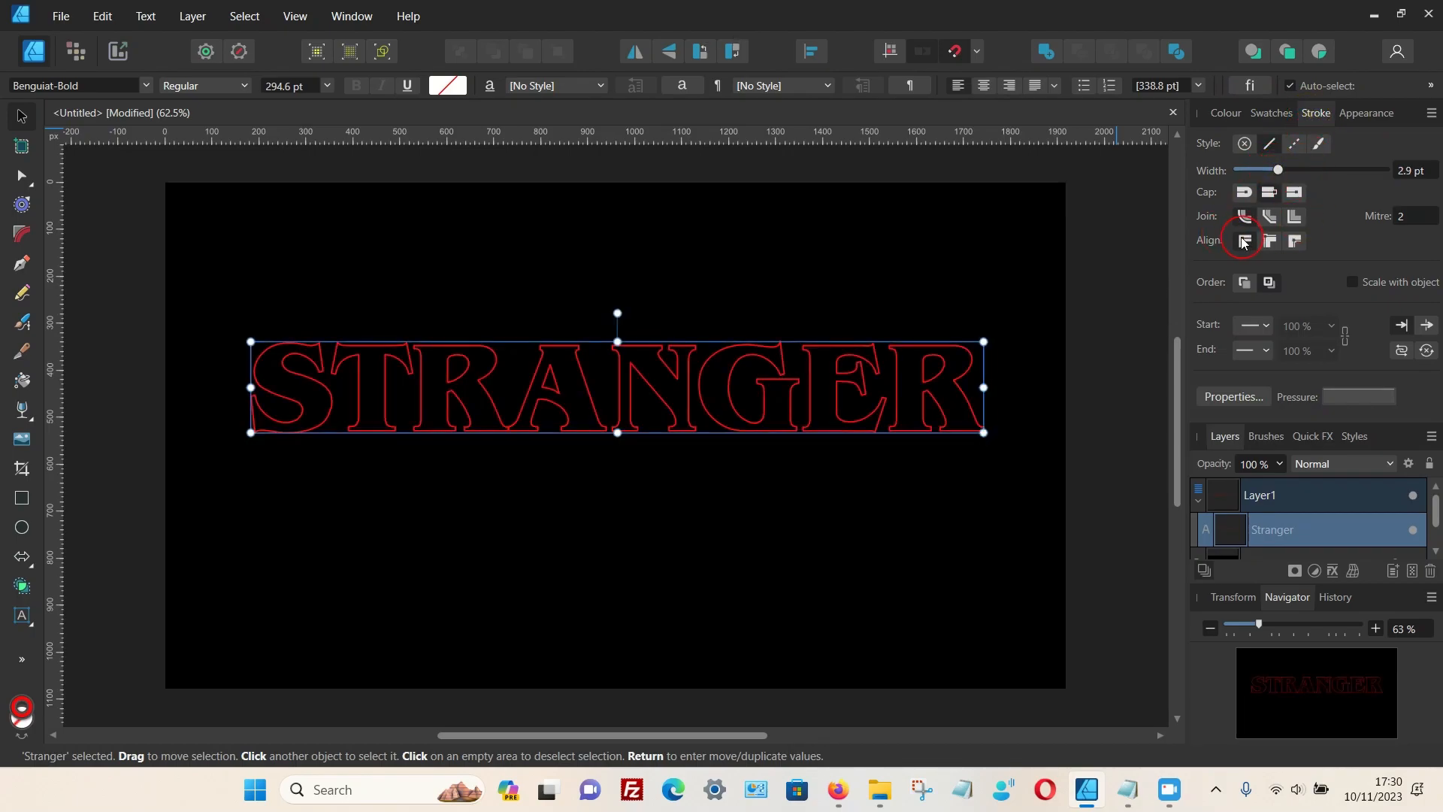
{"action": "left_click", "coordinate": [846, 795]}
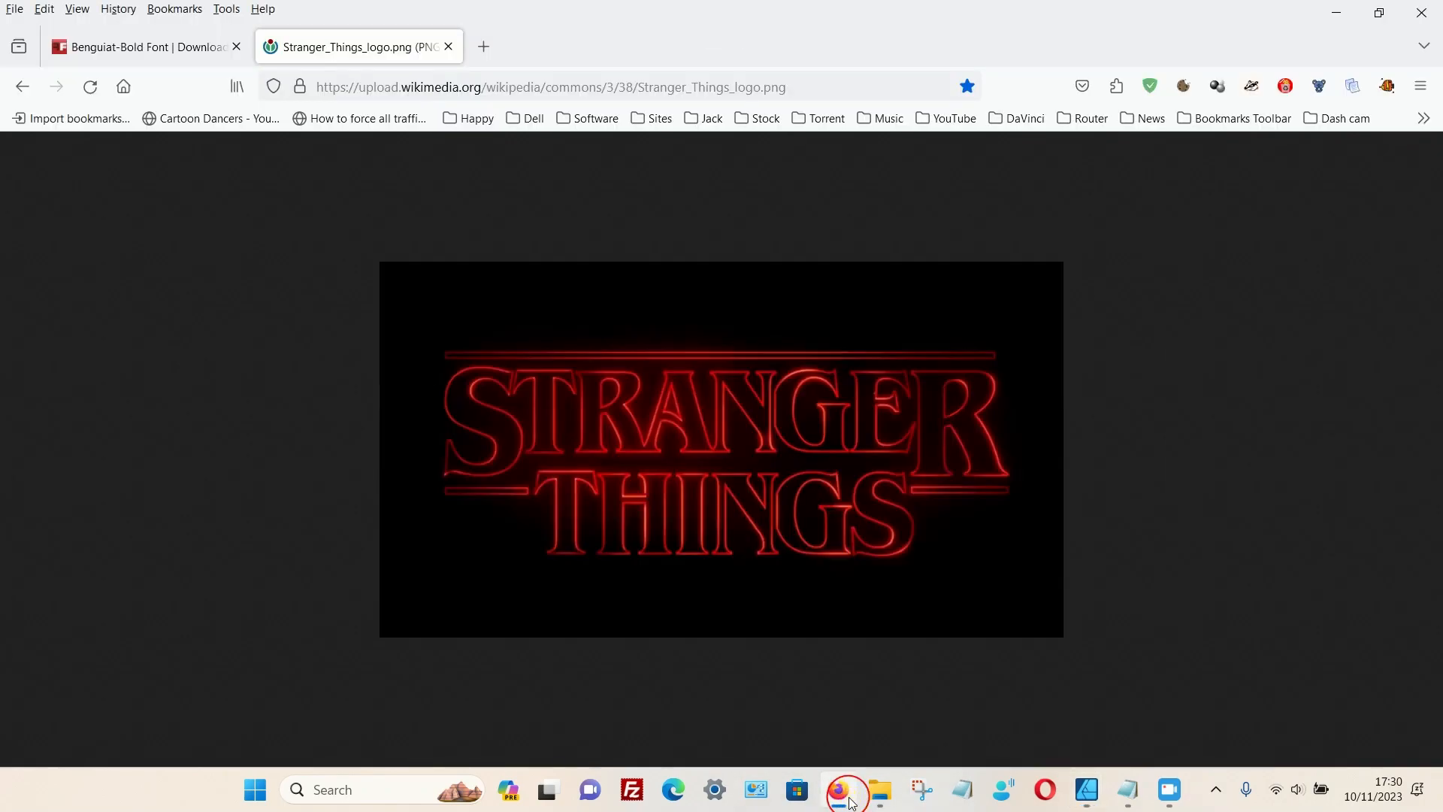
{"action": "left_click", "coordinate": [848, 796]}
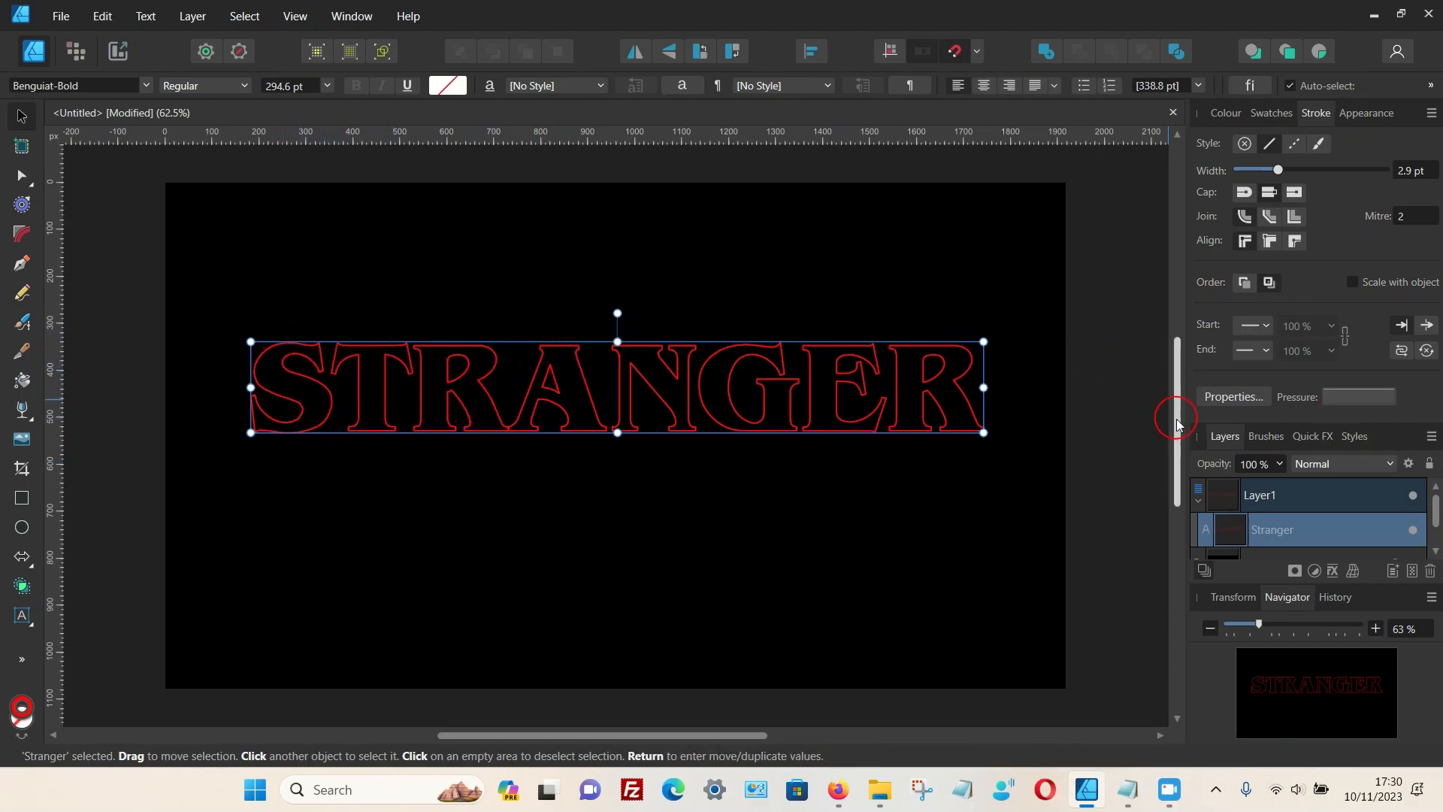
Step: Duplicate the outlined STRANGER text and place the copy directly below the original
{"action": "right_click", "coordinate": [1268, 531]}
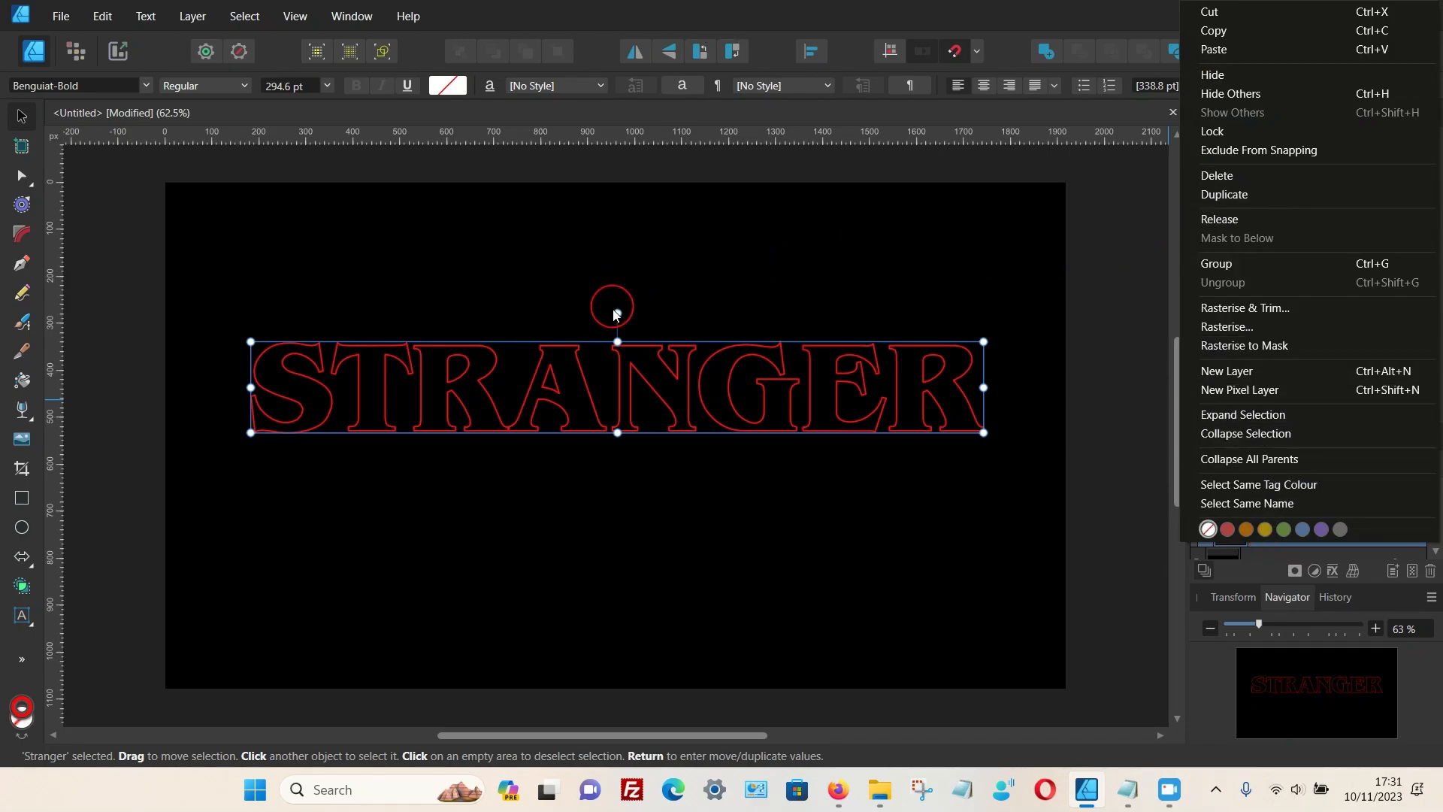
{"action": "left_click", "coordinate": [115, 433]}
{"action": "left_click", "coordinate": [436, 394]}
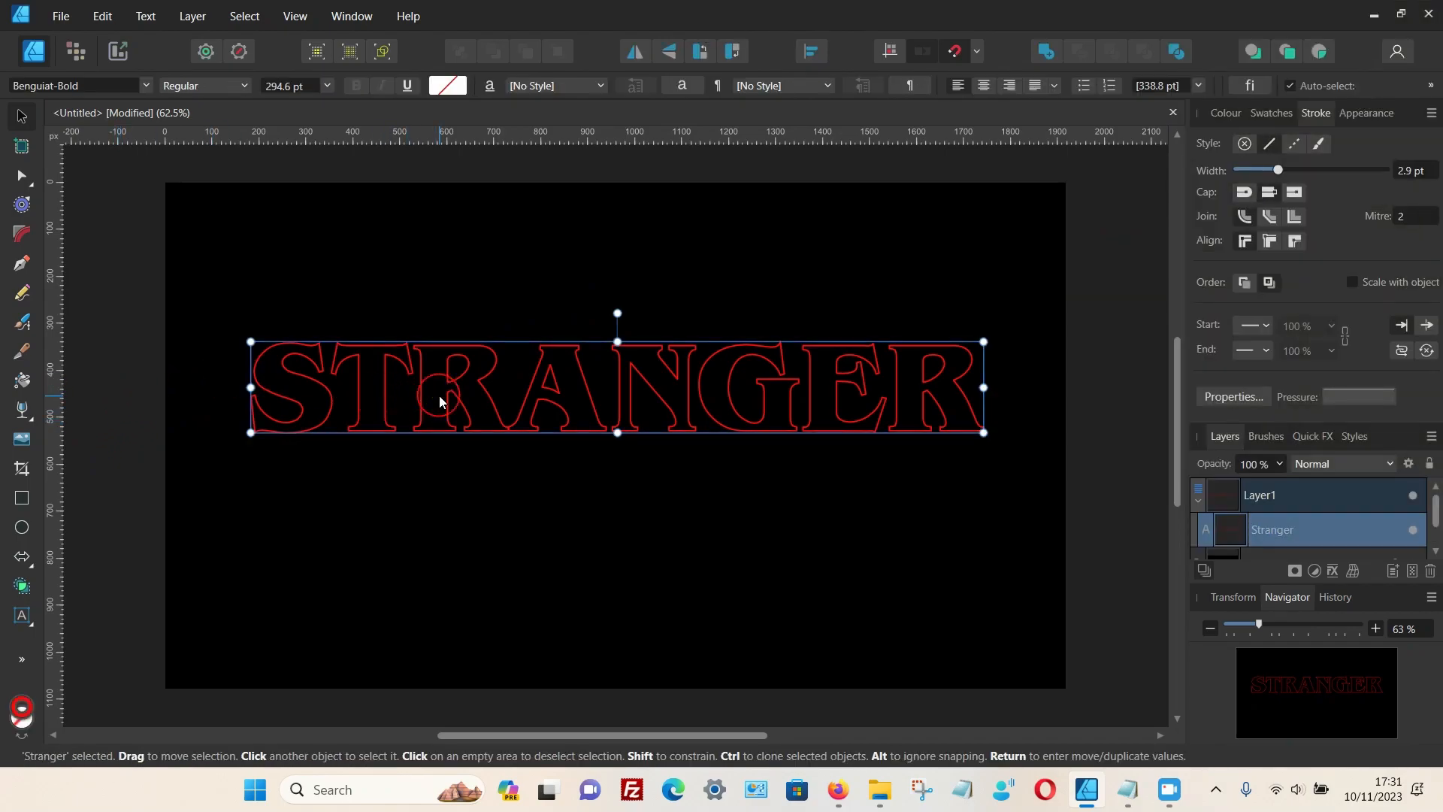
{"action": "key", "text": "alt"}
{"action": "left_click_drag", "start_coordinate": [440, 401], "coordinate": [449, 498]}
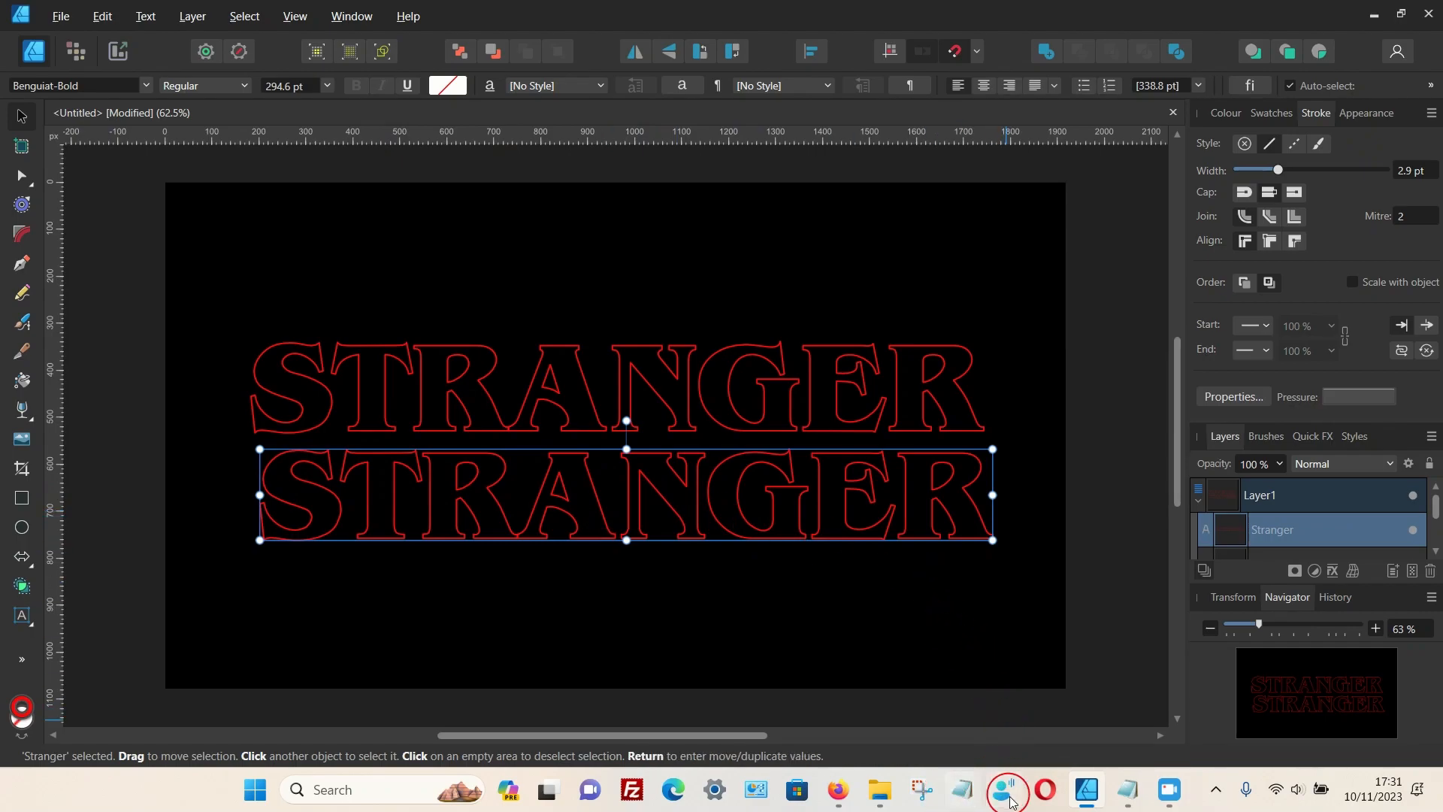
Step: Switch to Notepad and copy the word "Things" from Stranger.txt
{"action": "left_click", "coordinate": [1139, 795]}
{"action": "left_click_drag", "start_coordinate": [583, 233], "coordinate": [525, 238]}
{"action": "left_click", "coordinate": [605, 232]}
{"action": "right_click", "coordinate": [546, 238]}
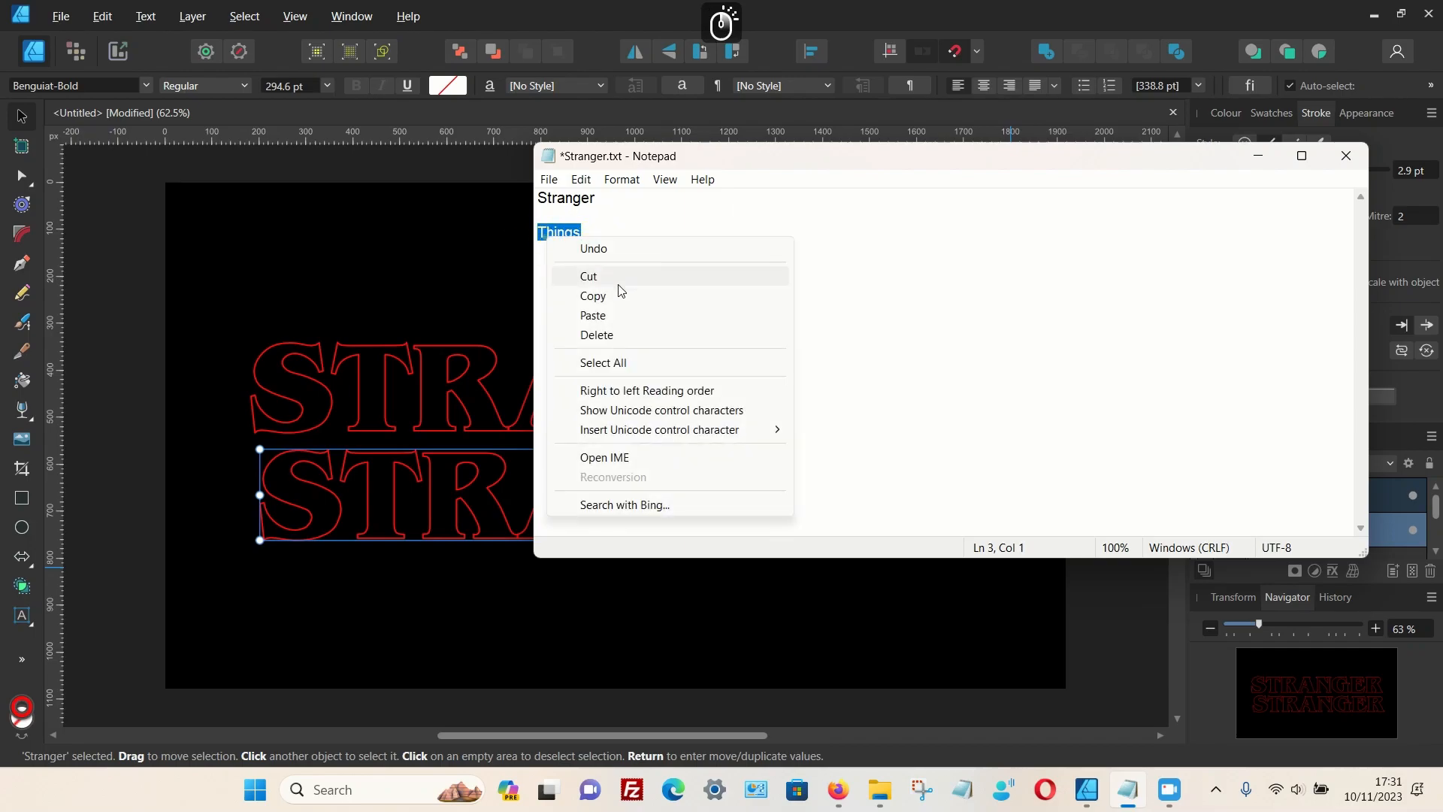
{"action": "left_click", "coordinate": [630, 293]}
Step: Replace the whole text of the lower STRANGER copy in Affinity Designer with the copied word "Things"
{"action": "left_click", "coordinate": [325, 505]}
{"action": "double_click", "coordinate": [325, 505]}
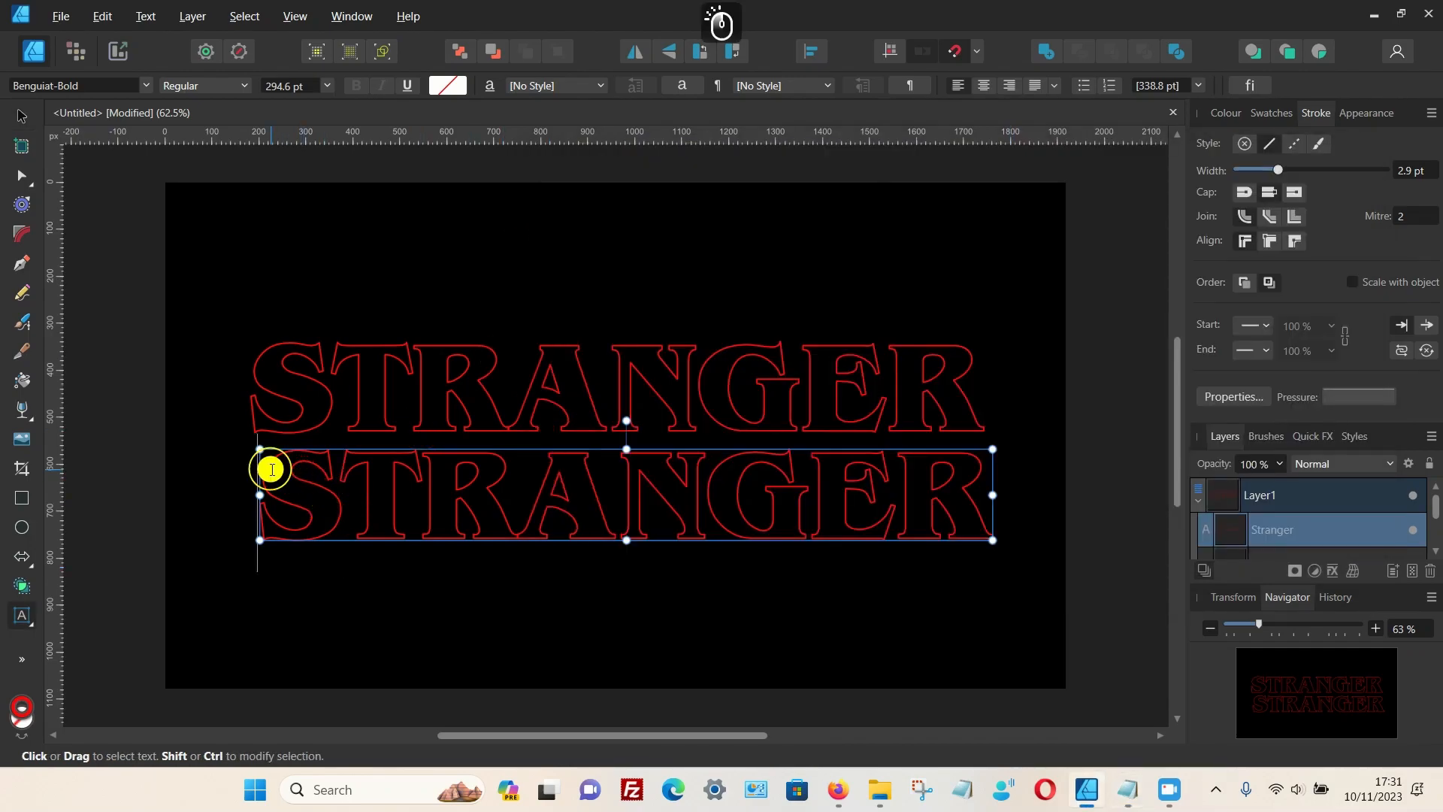
{"action": "left_click_drag", "start_coordinate": [268, 471], "coordinate": [1308, 473]}
{"action": "key", "text": "BackSpace"}
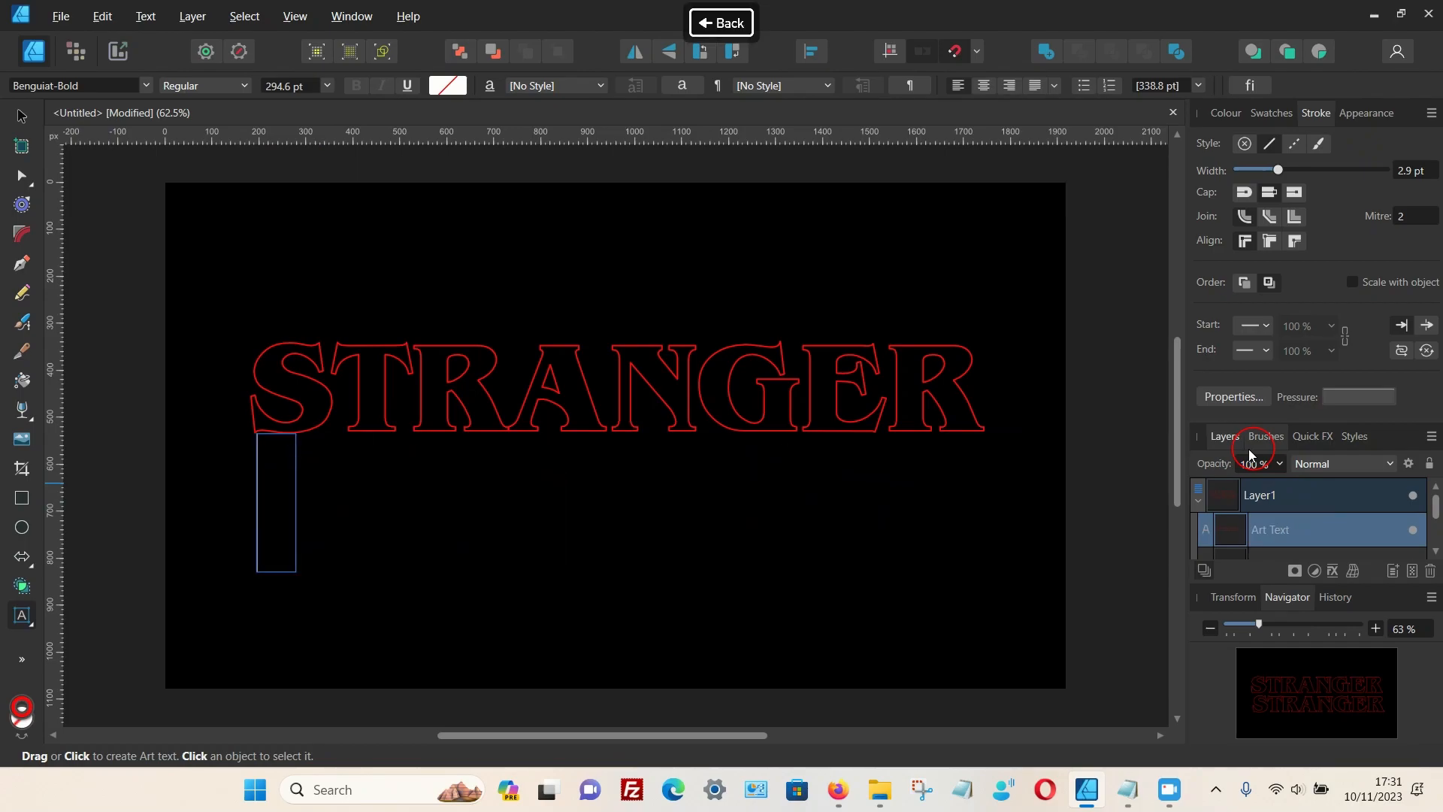
{"action": "key", "text": "ctrl+v"}
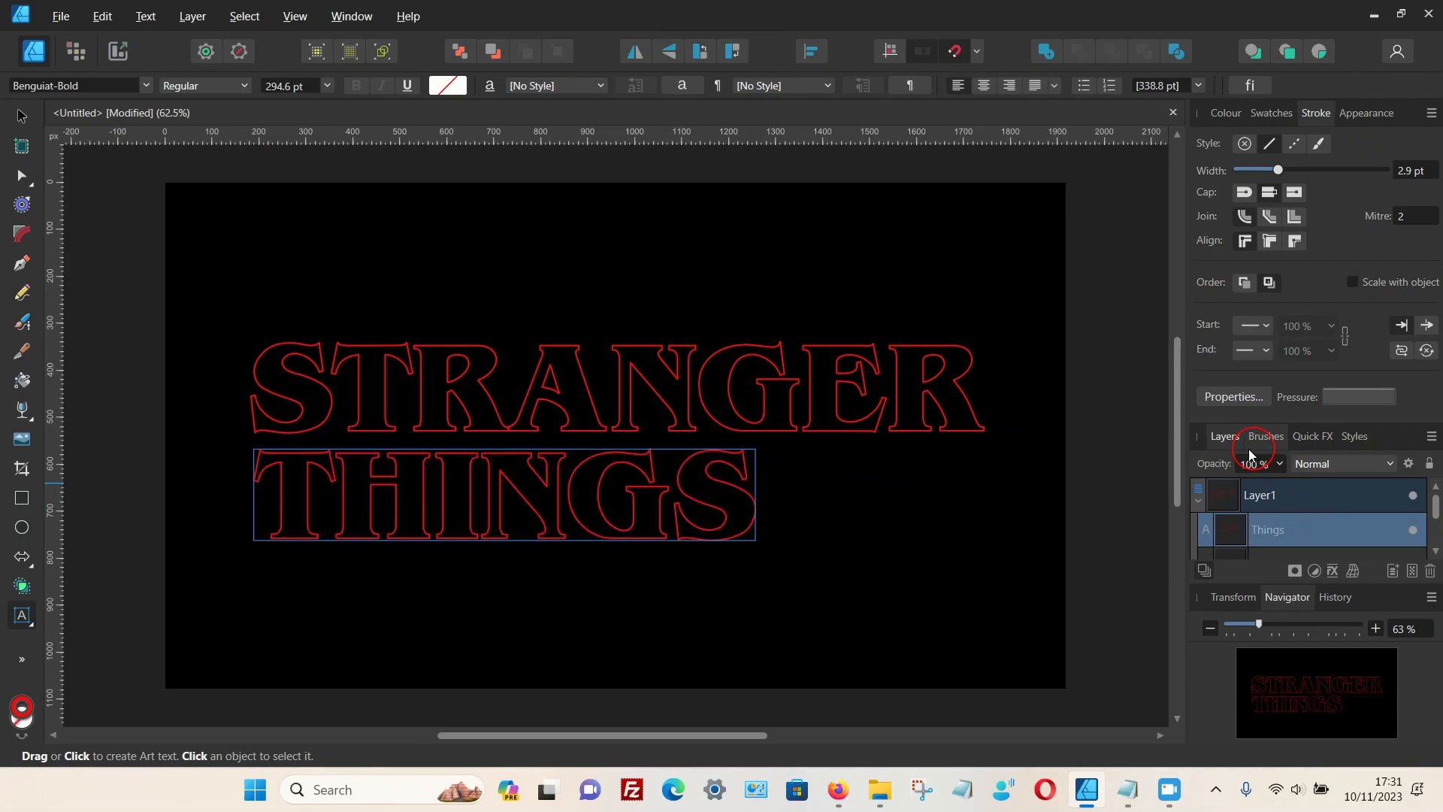
Step: Move the THINGS text beneath the middle of STRANGER and centre the STRANGER text horizontally on the spread
{"action": "left_click", "coordinate": [26, 118]}
{"action": "left_click_drag", "start_coordinate": [531, 476], "coordinate": [600, 489]}
{"action": "left_click", "coordinate": [637, 384]}
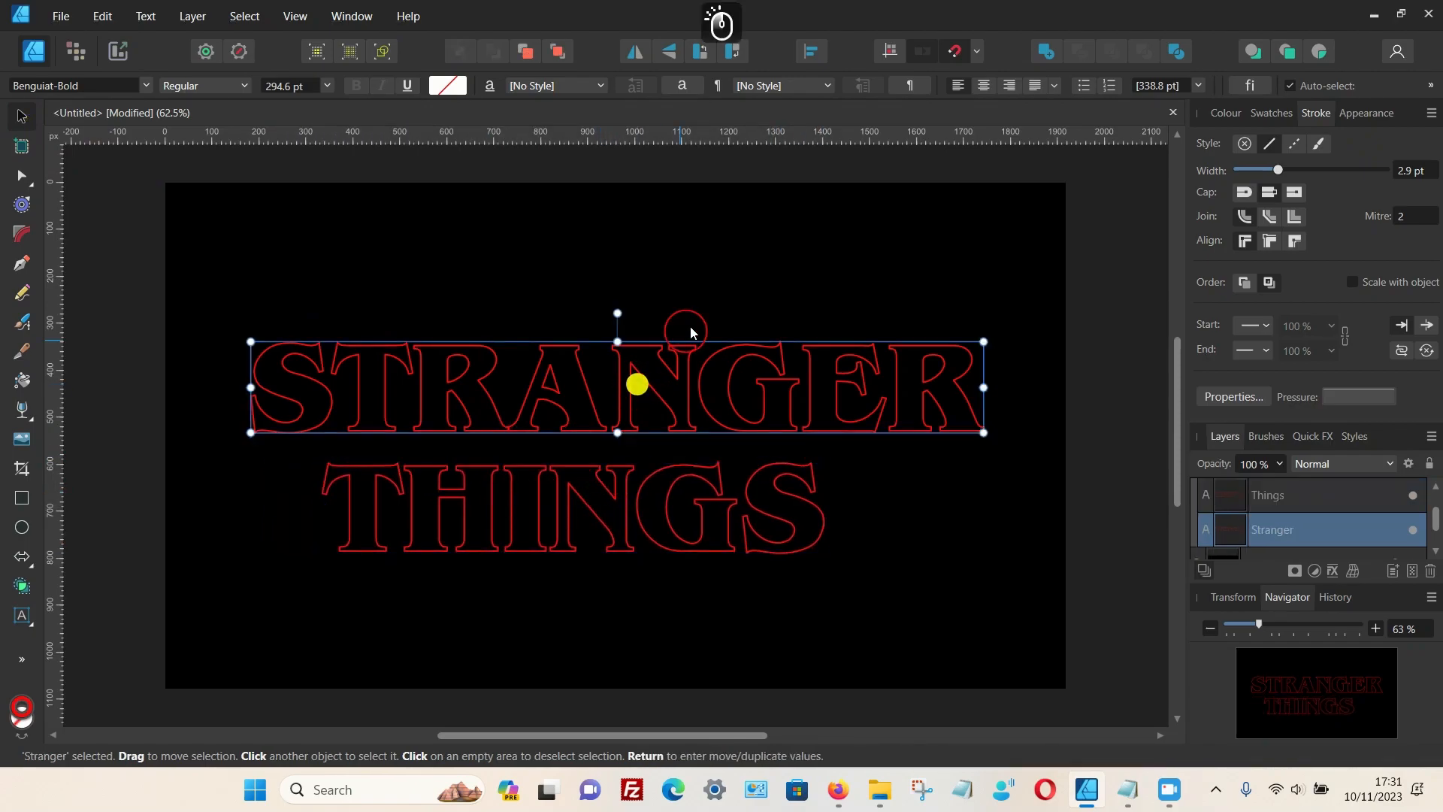
{"action": "left_click", "coordinate": [813, 53]}
{"action": "left_click", "coordinate": [847, 112]}
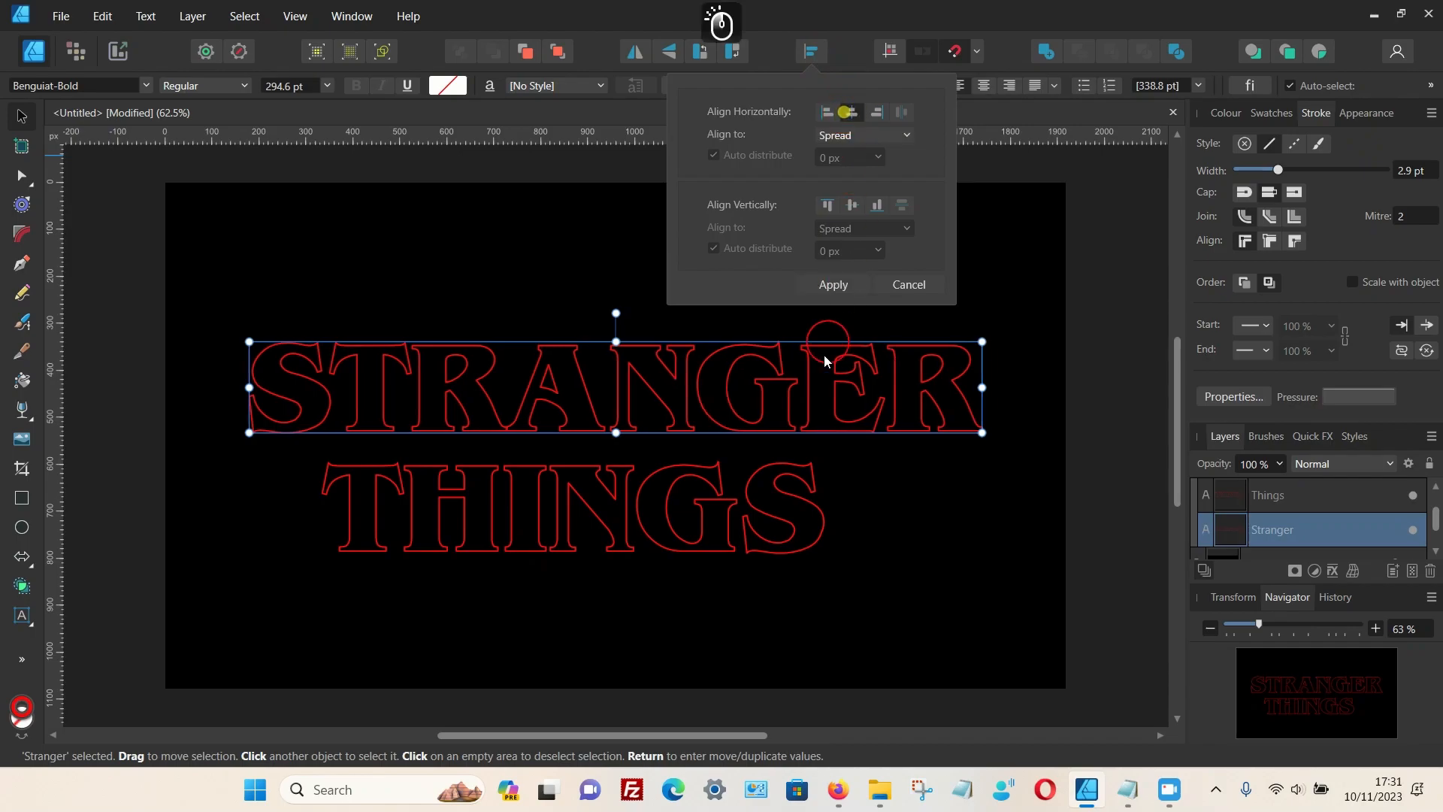
Step: Centre the THINGS text horizontally on the spread and move it slightly closer to STRANGER
{"action": "left_click", "coordinate": [713, 493]}
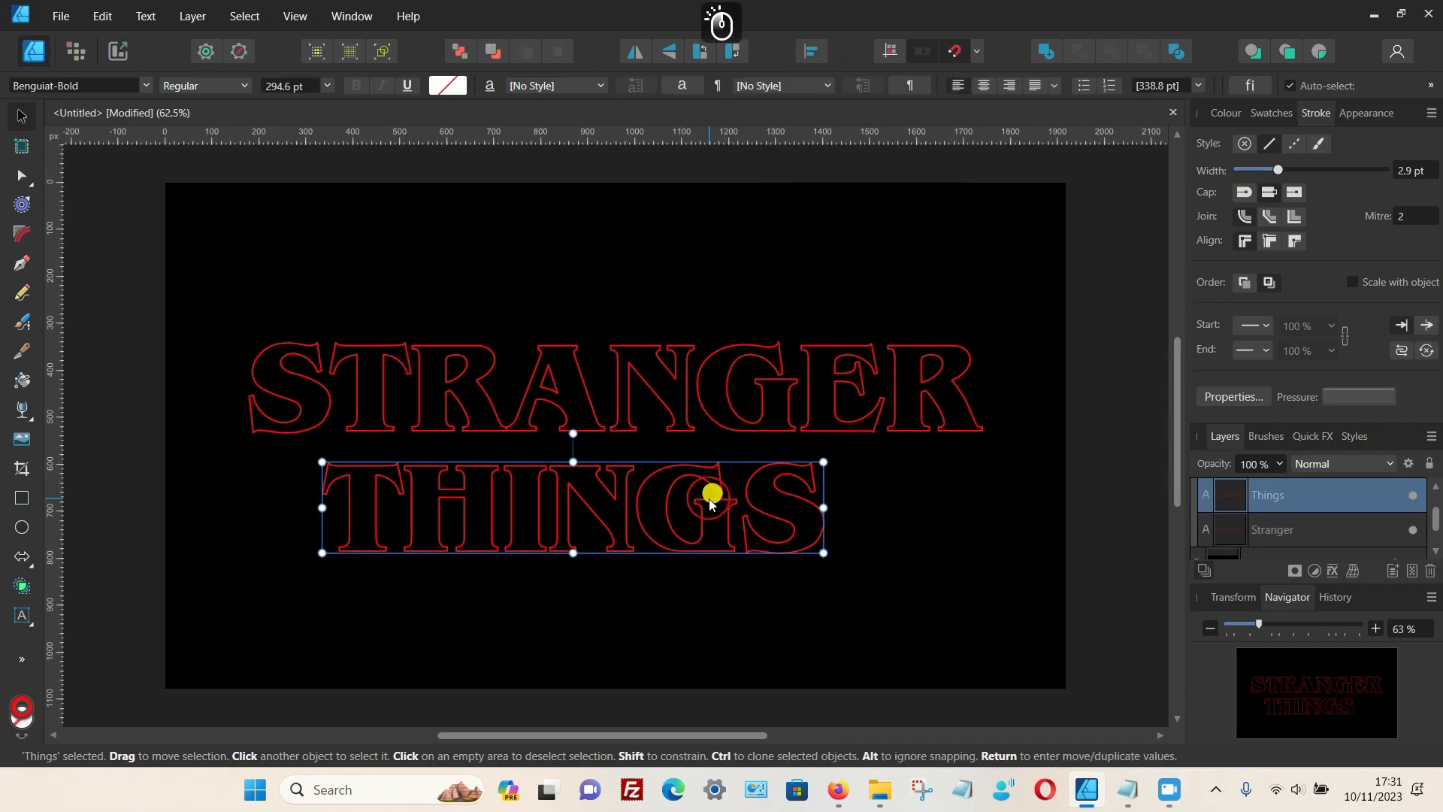
{"action": "left_click", "coordinate": [813, 51]}
{"action": "left_click", "coordinate": [851, 112]}
{"action": "left_click_drag", "start_coordinate": [747, 515], "coordinate": [751, 507]}
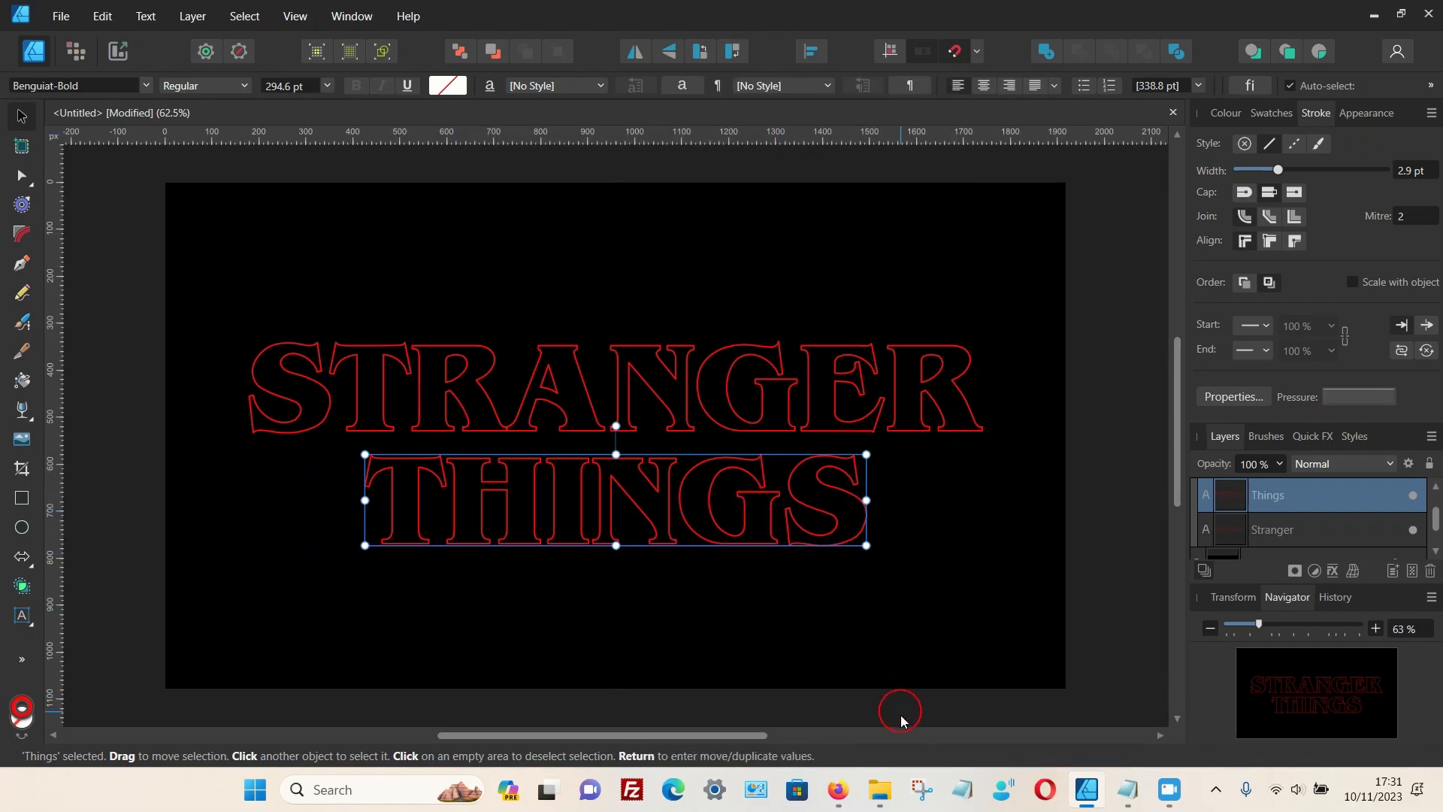
Step: Check the reference logo in Firefox, then enlarge the THINGS text to about 305 pt and centre it horizontally again
{"action": "left_click", "coordinate": [838, 793]}
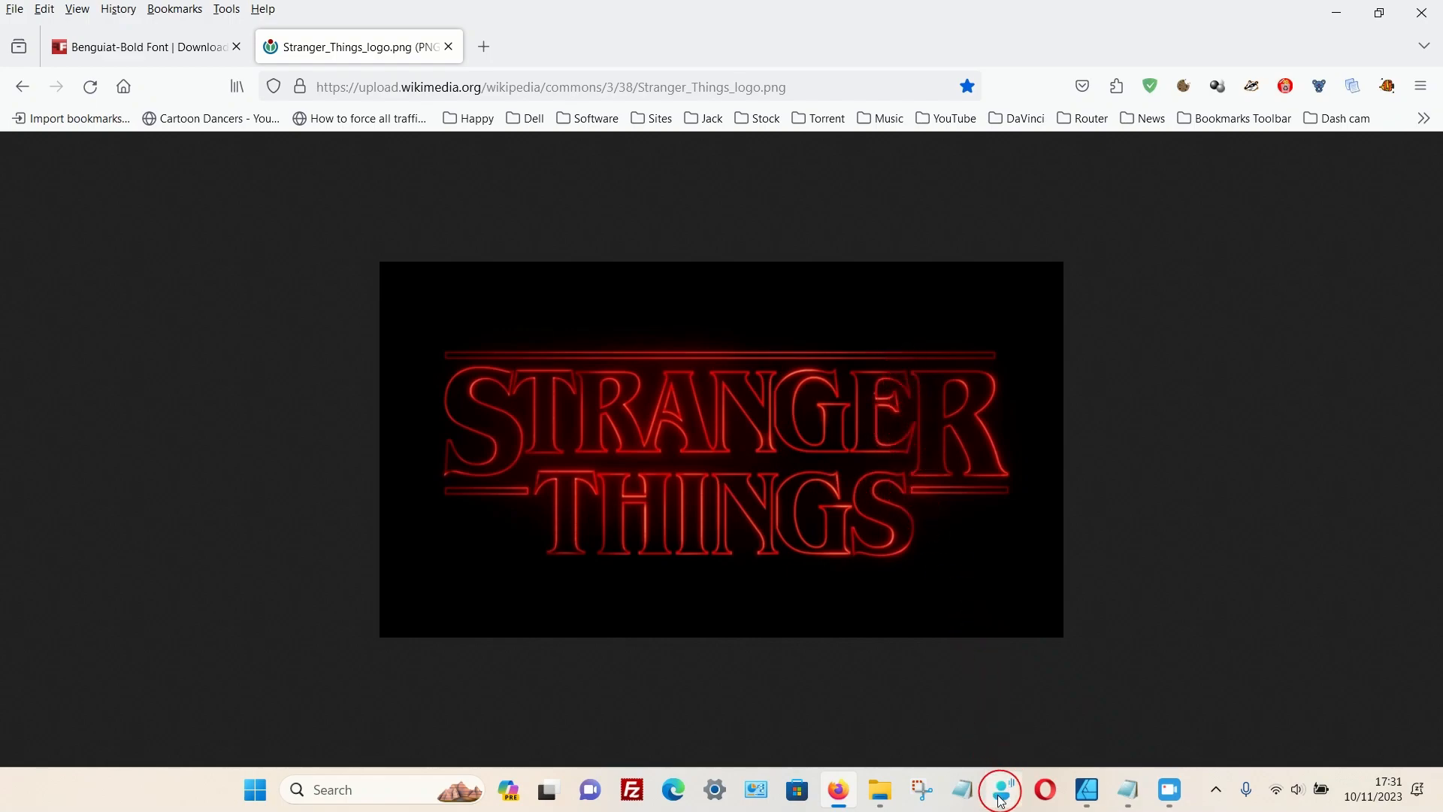
{"action": "left_click", "coordinate": [1097, 795]}
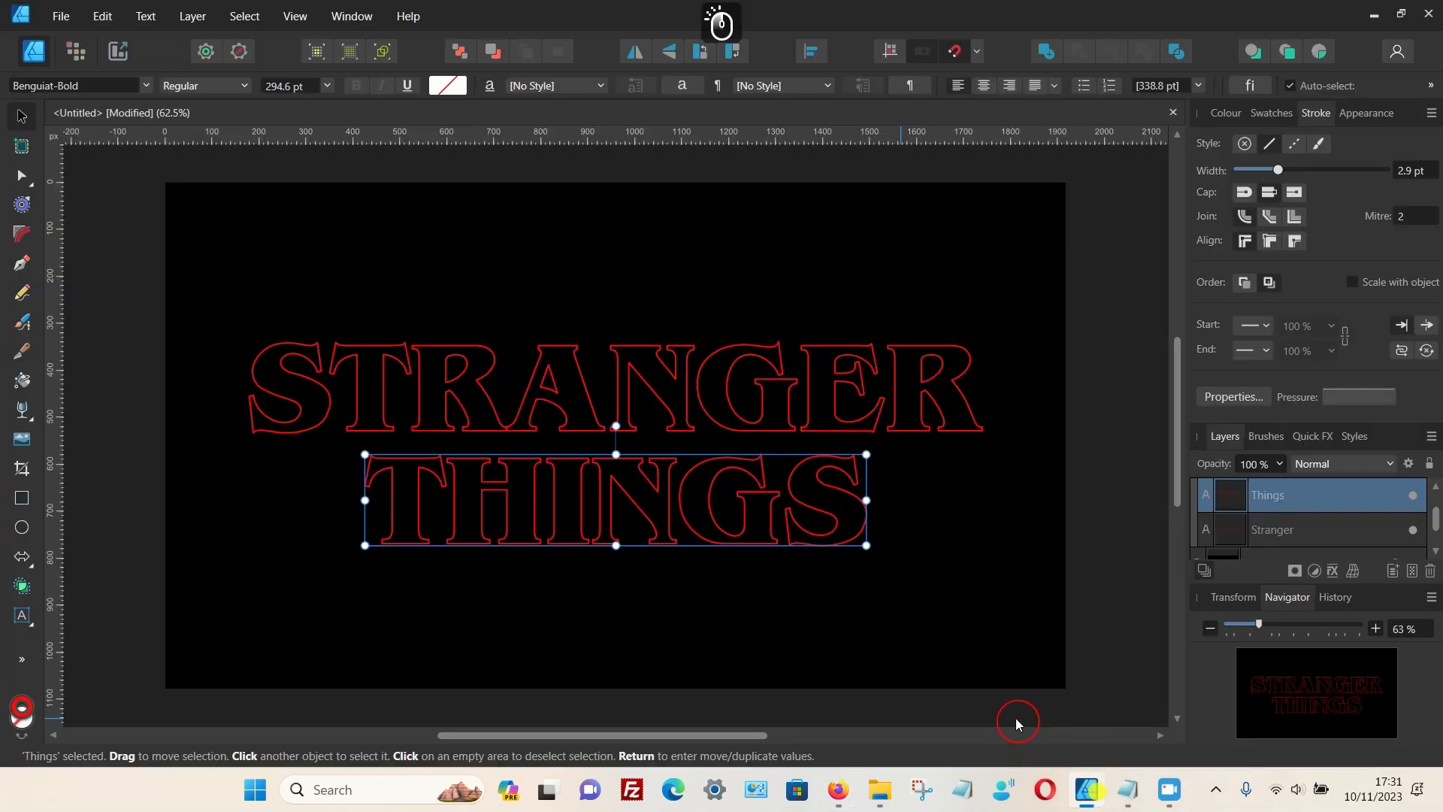
{"action": "left_click_drag", "start_coordinate": [868, 543], "coordinate": [887, 551]}
{"action": "left_click", "coordinate": [810, 53]}
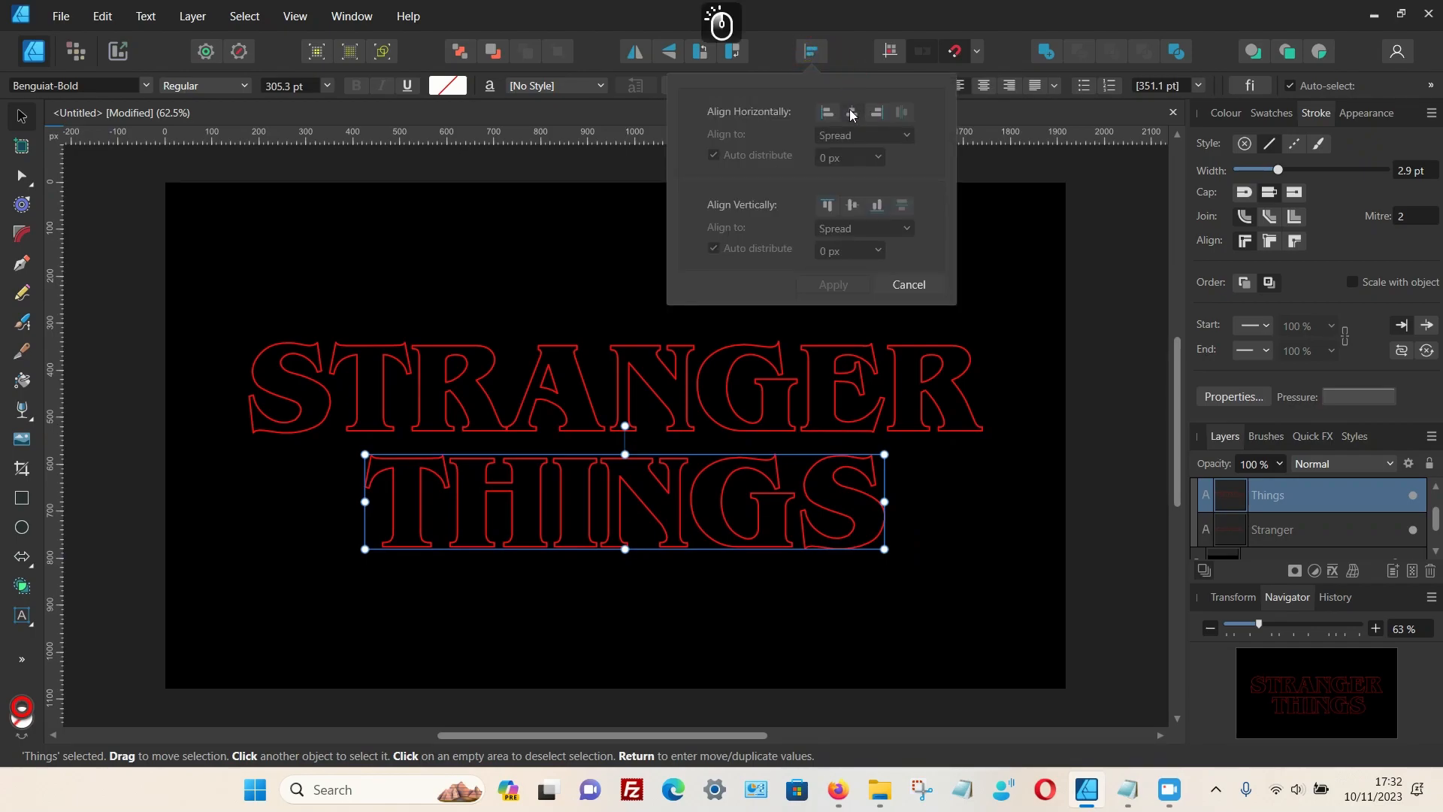
{"action": "left_click", "coordinate": [852, 112]}
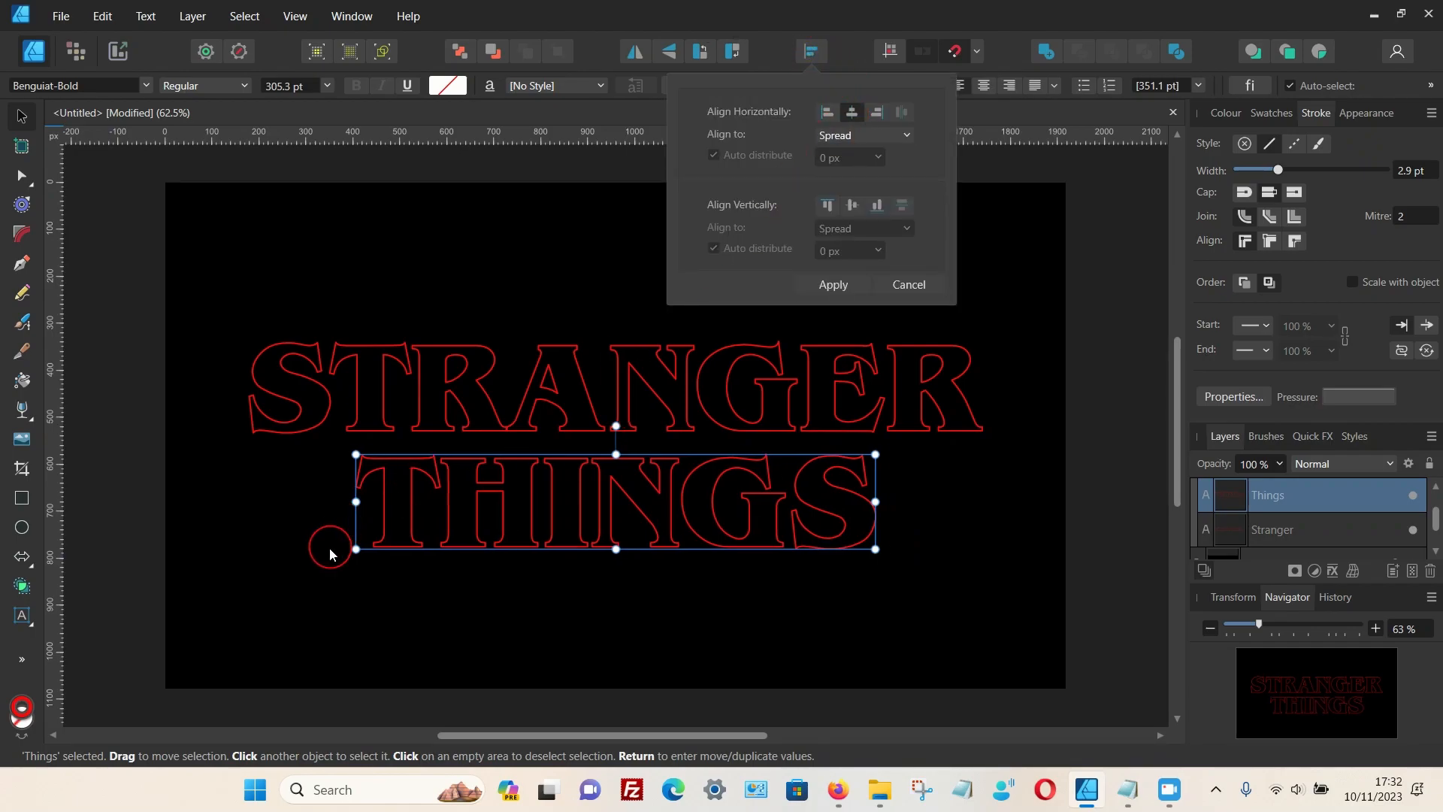
Step: Compare the size of the first and last letters in the Firefox reference logo with the deselected two-line text in Affinity Designer
{"action": "left_click", "coordinate": [839, 791]}
{"action": "left_click", "coordinate": [839, 791]}
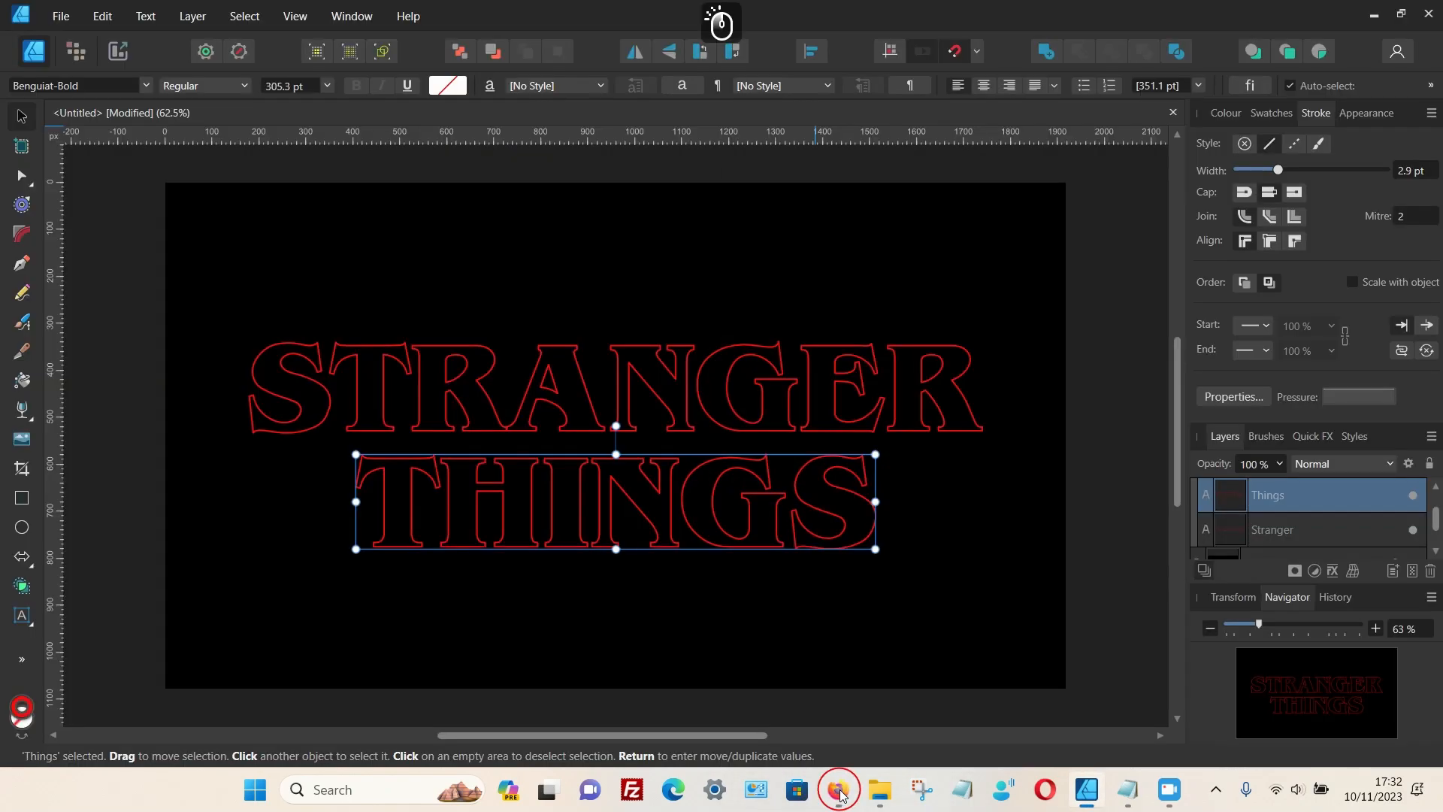
{"action": "left_click", "coordinate": [1071, 598]}
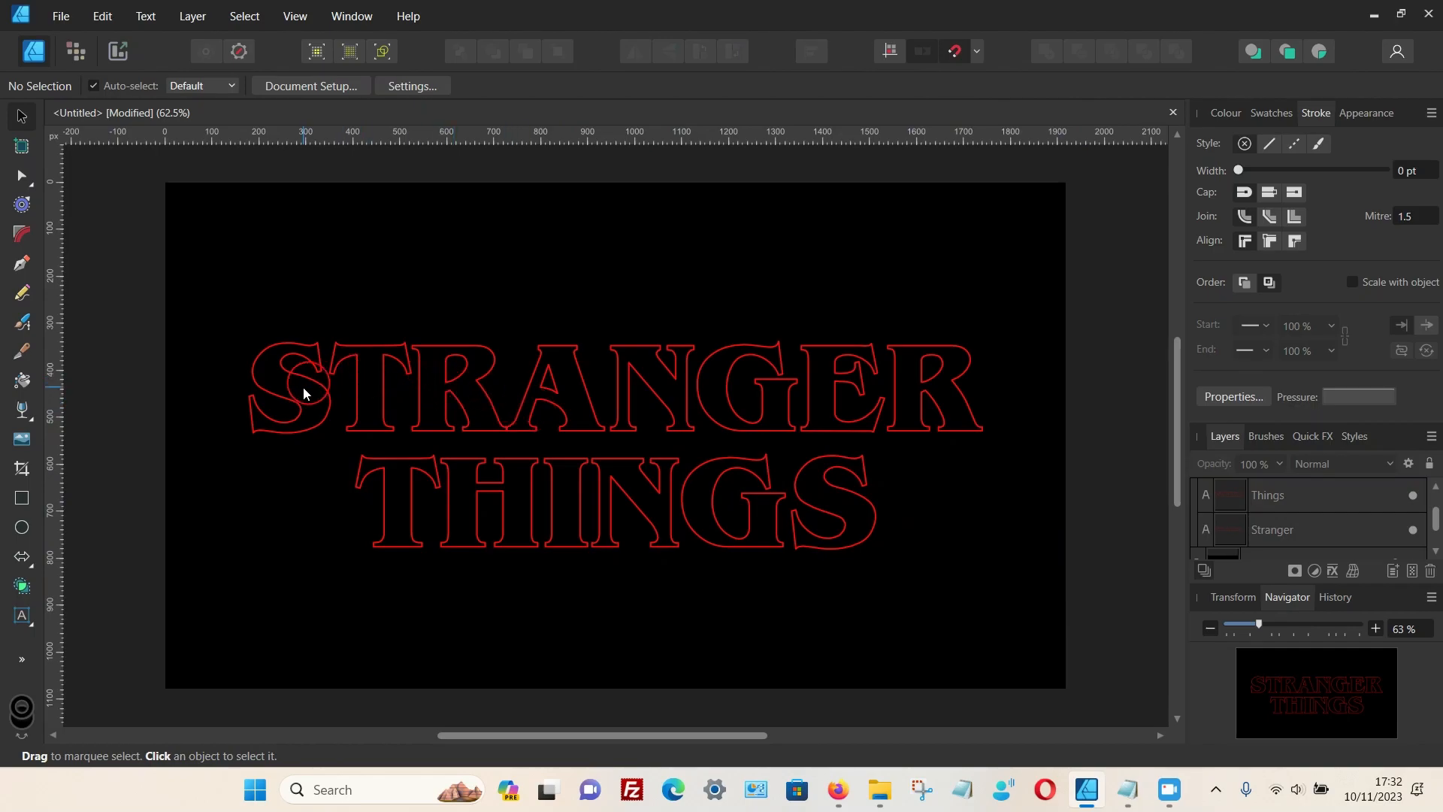
{"action": "left_click", "coordinate": [849, 802]}
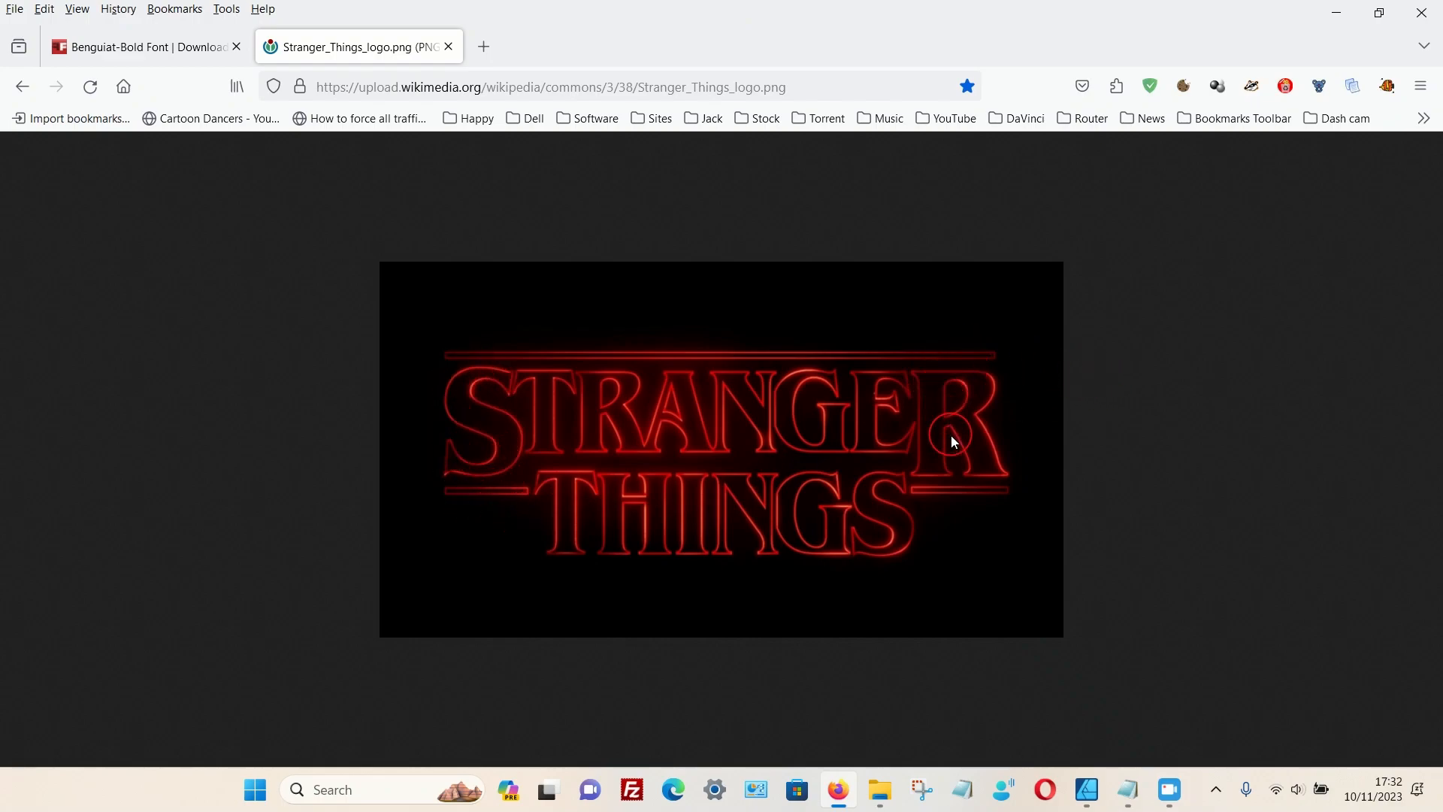
{"action": "left_click", "coordinate": [1087, 789]}
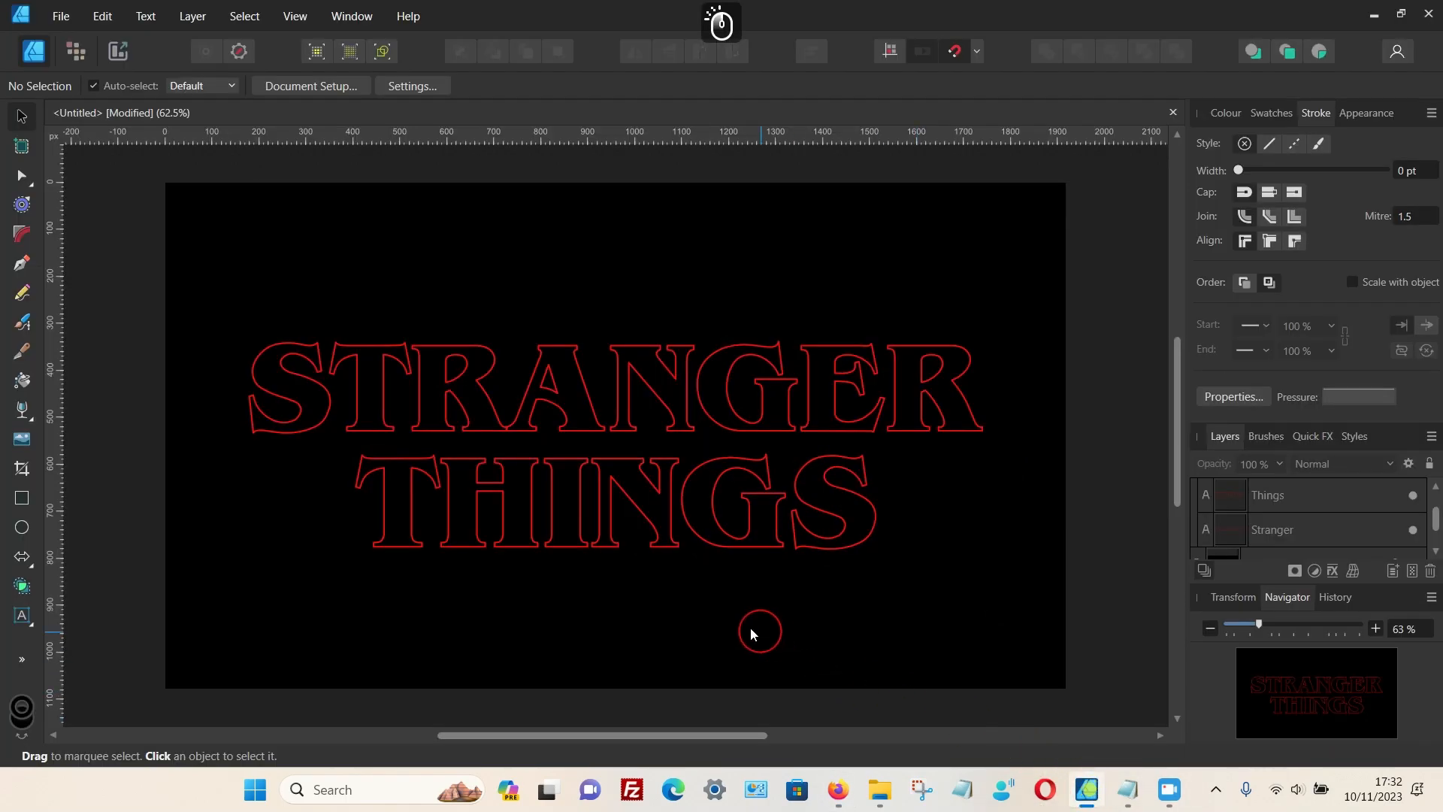
Step: Set the vertical scale of the first letter S in STRANGER to 135%
{"action": "left_click", "coordinate": [300, 387]}
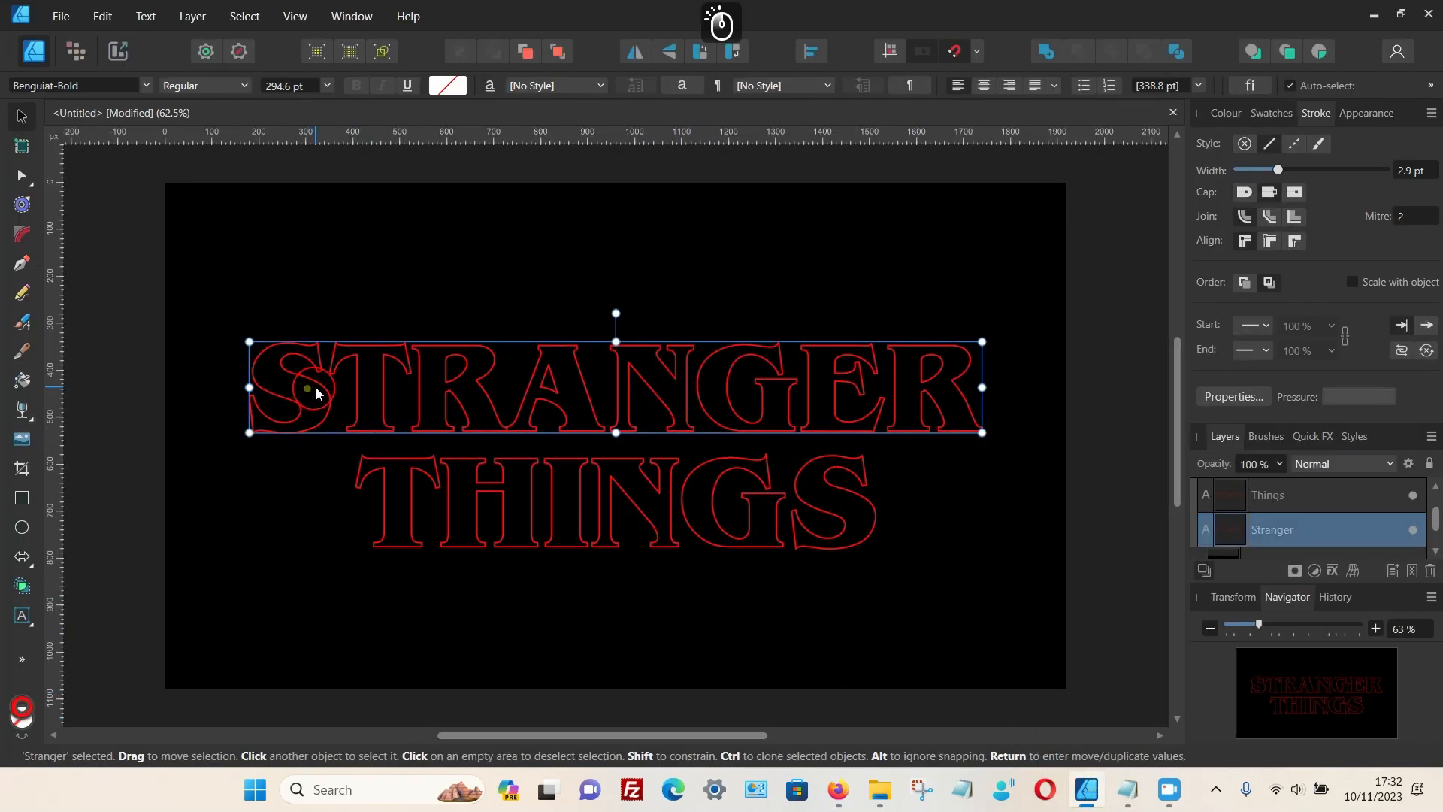
{"action": "double_click", "coordinate": [322, 386]}
{"action": "left_click", "coordinate": [324, 378]}
{"action": "left_click_drag", "start_coordinate": [299, 371], "coordinate": [277, 367]}
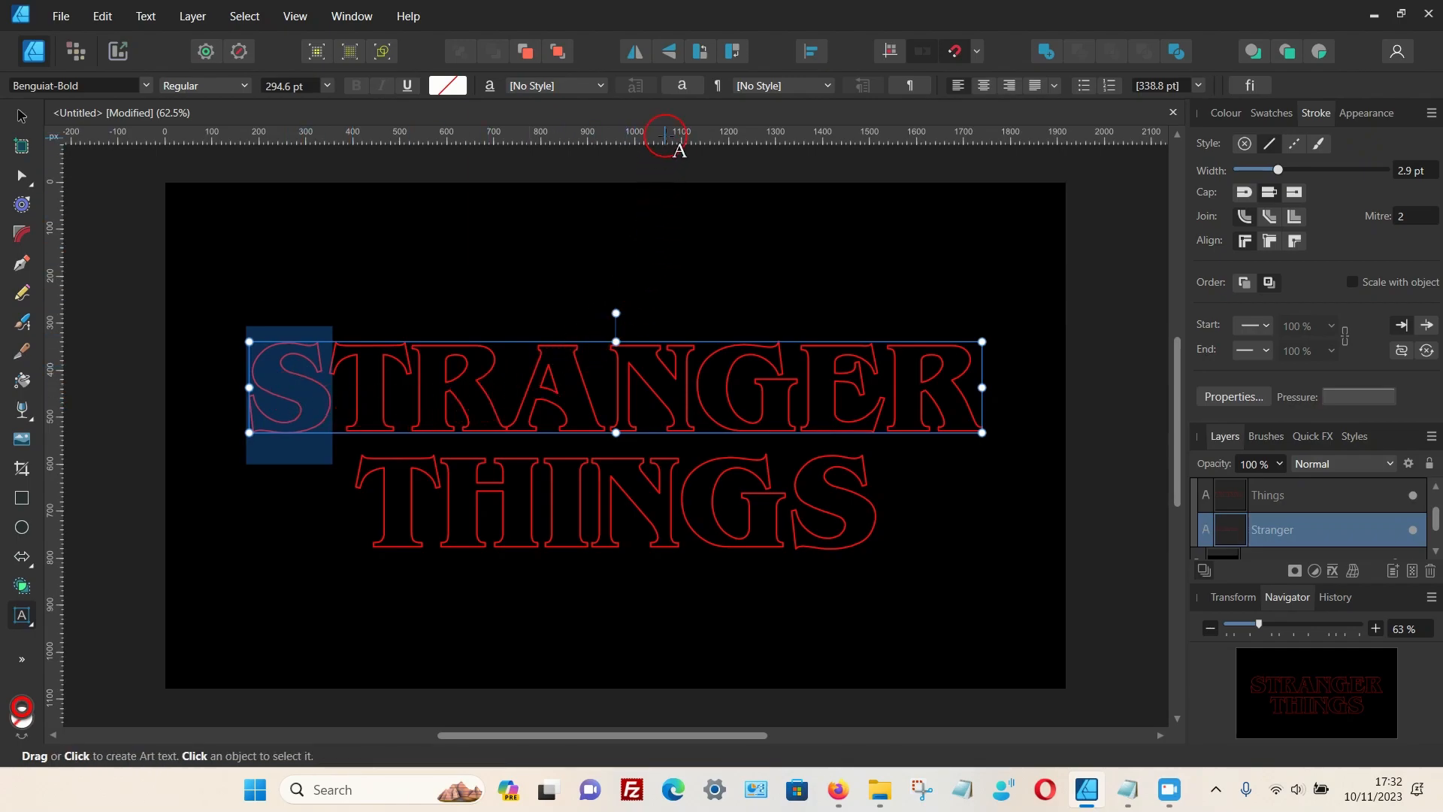
{"action": "left_click", "coordinate": [683, 89]}
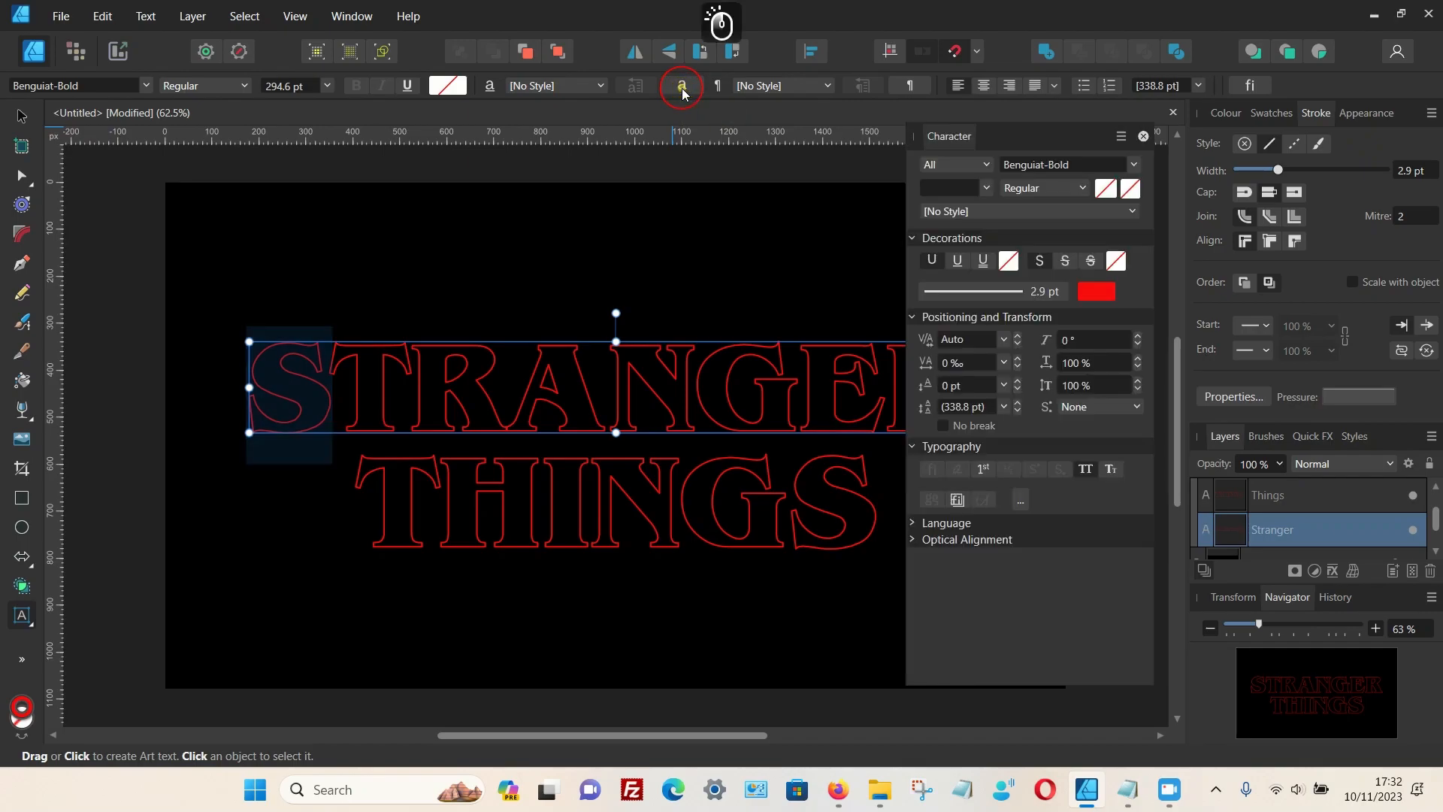
{"action": "mouse_move", "coordinate": [1009, 141]}
{"action": "left_mouse_down"}
{"action": "mouse_move", "coordinate": [935, 200]}
{"action": "mouse_move", "coordinate": [1047, 170]}
{"action": "mouse_move", "coordinate": [996, 143]}
{"action": "left_mouse_up"}
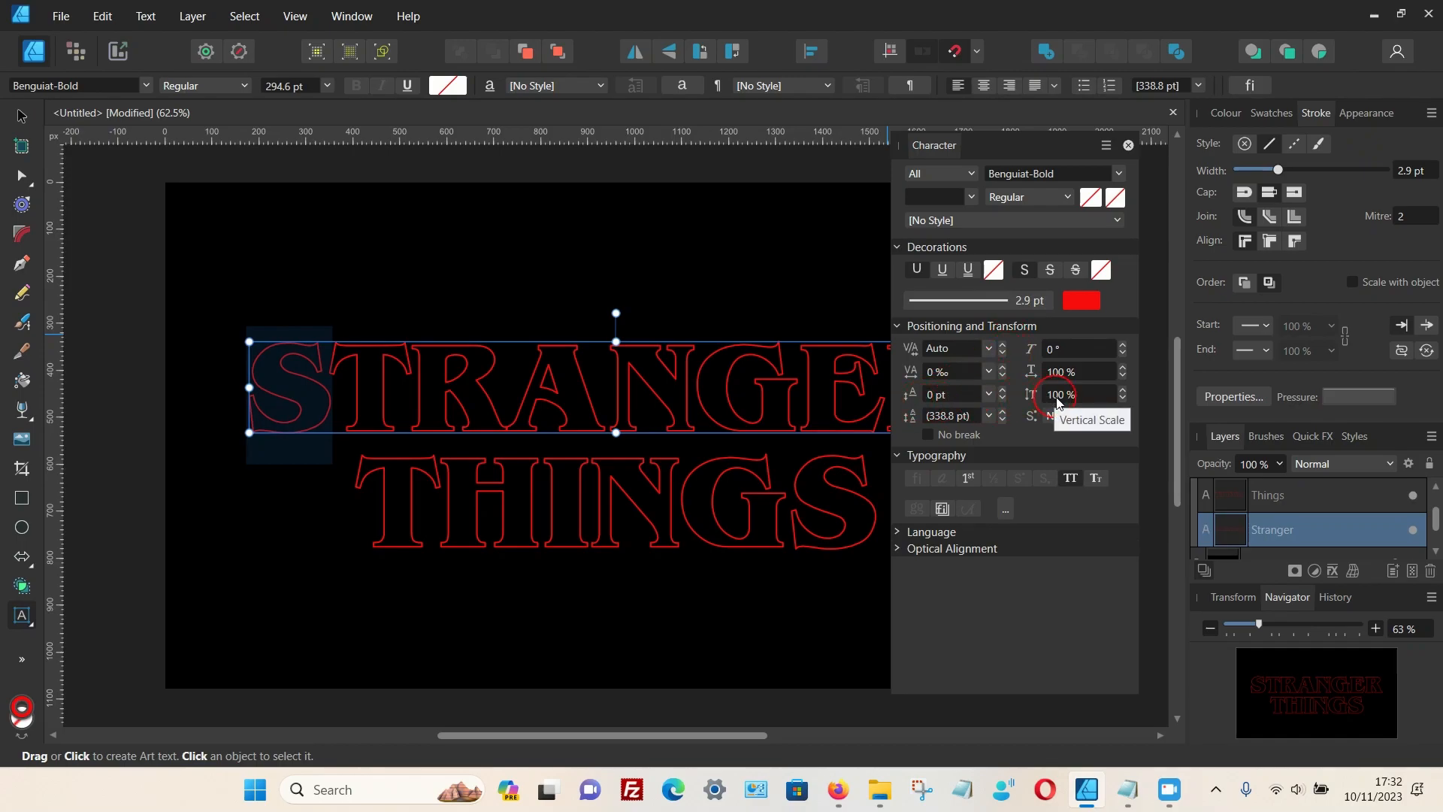
{"action": "left_click", "coordinate": [1123, 390]}
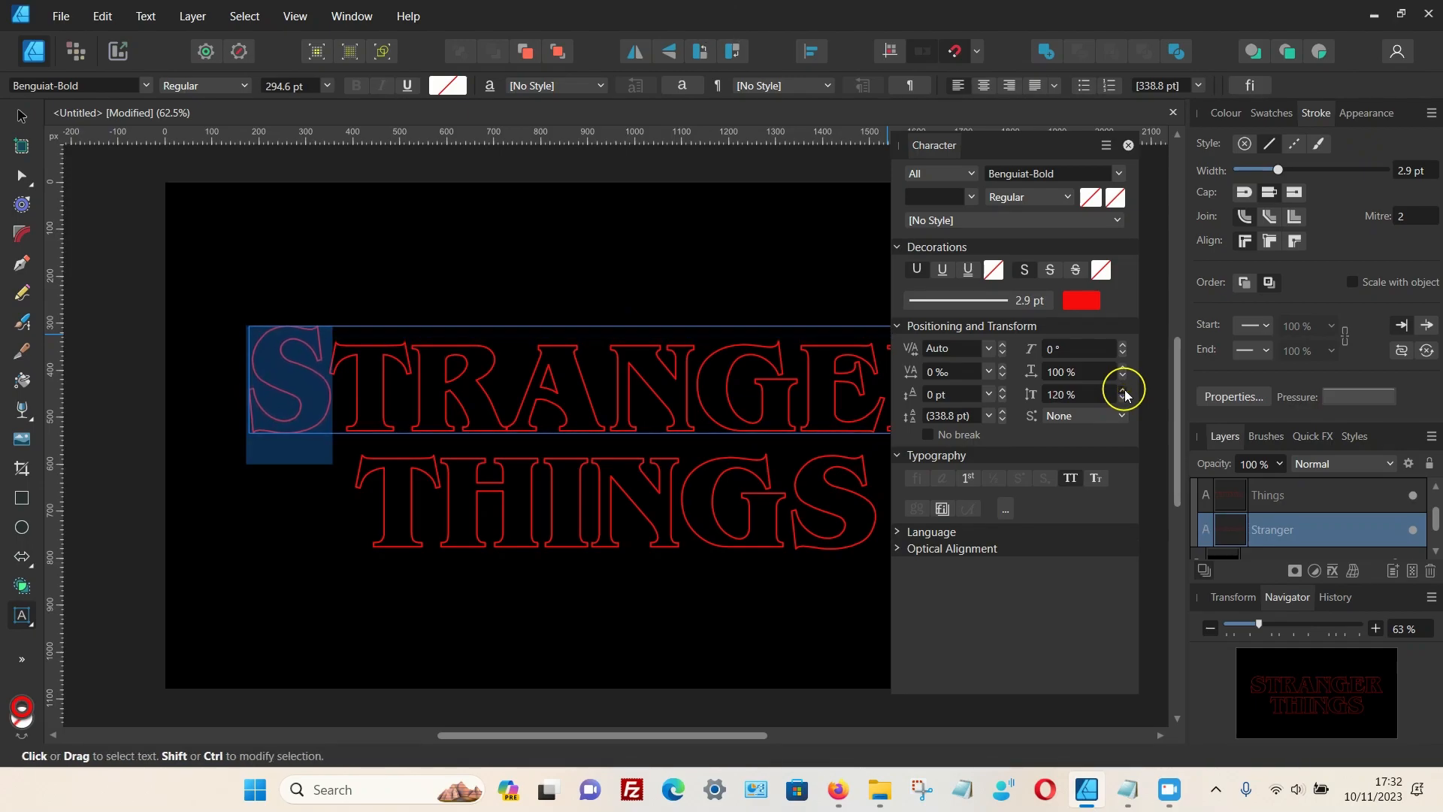
{"action": "left_click", "coordinate": [1123, 390]}
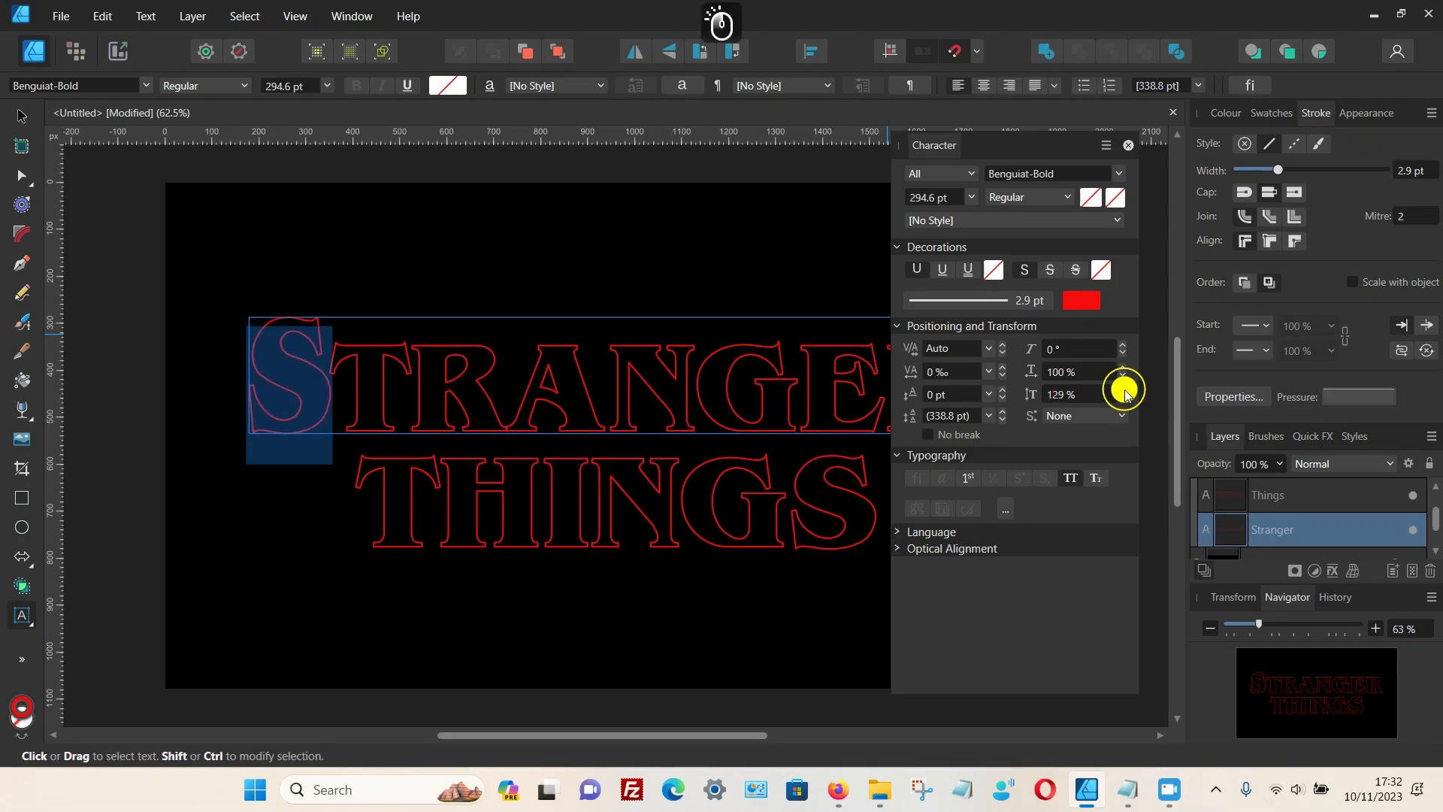
{"action": "left_click", "coordinate": [1123, 390]}
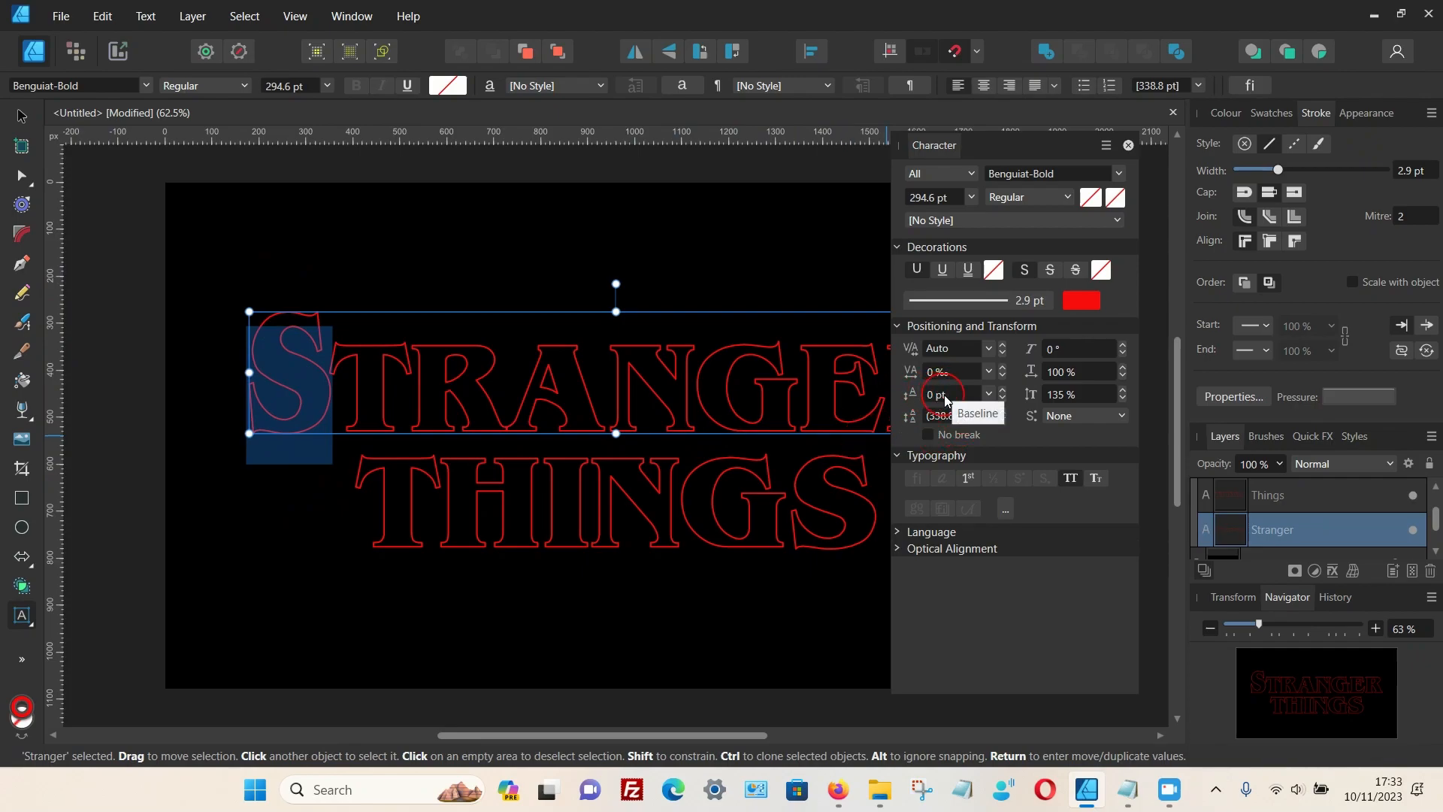
Step: Lower the baseline of the first letter S in STRANGER to -58 pt
{"action": "left_click", "coordinate": [1003, 403]}
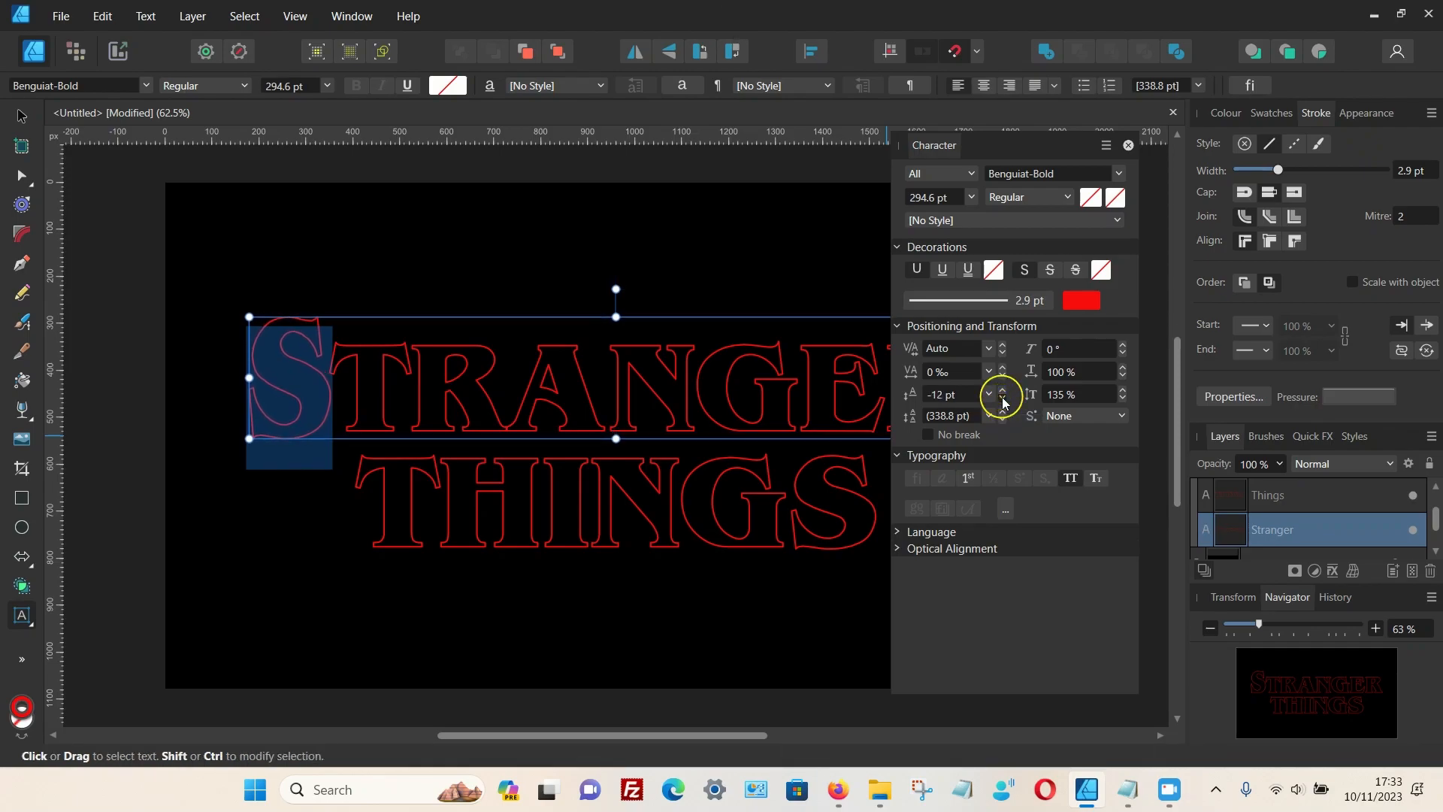
{"action": "left_click", "coordinate": [1002, 402]}
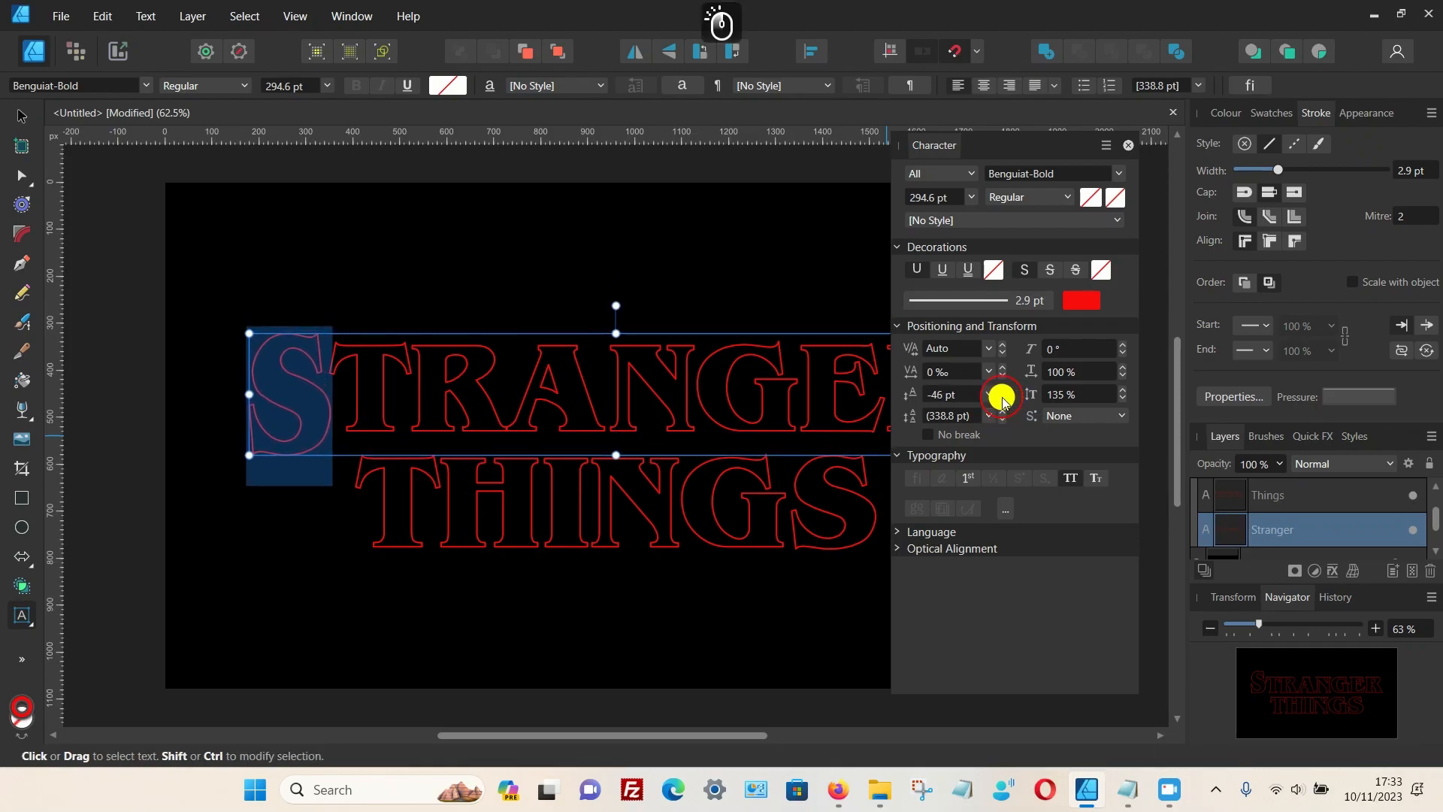
{"action": "left_click", "coordinate": [1002, 403]}
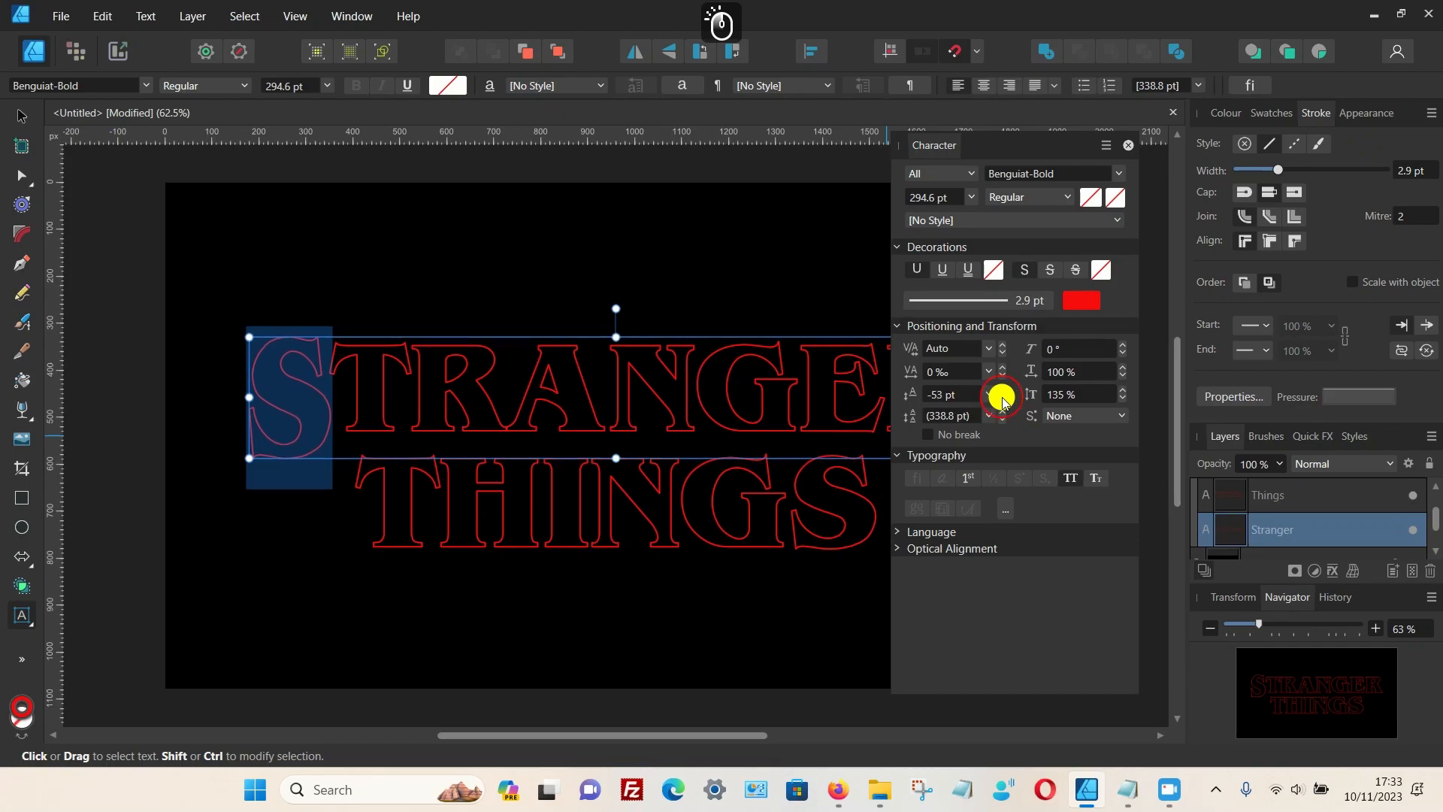
{"action": "left_click", "coordinate": [1003, 402]}
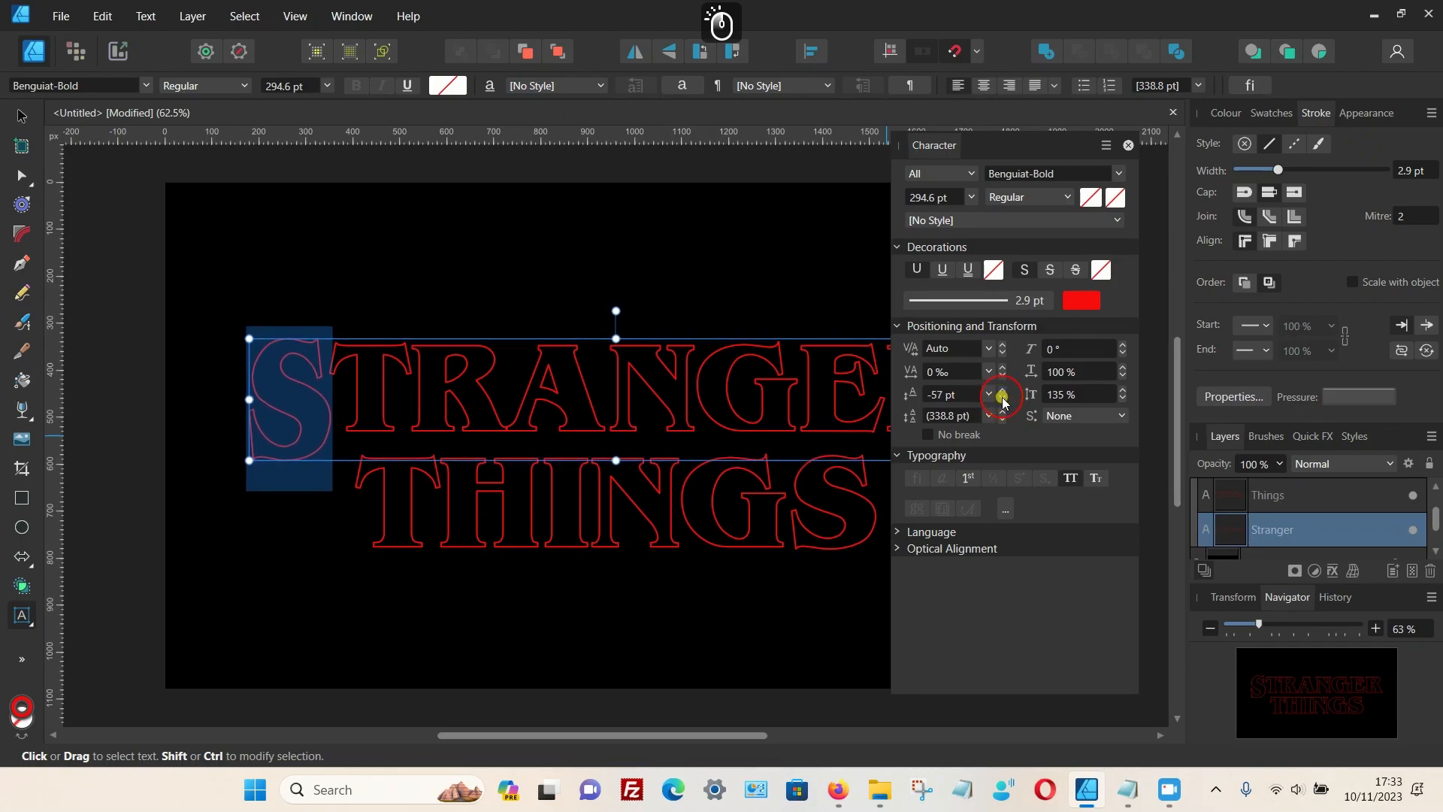
{"action": "left_click", "coordinate": [1003, 402]}
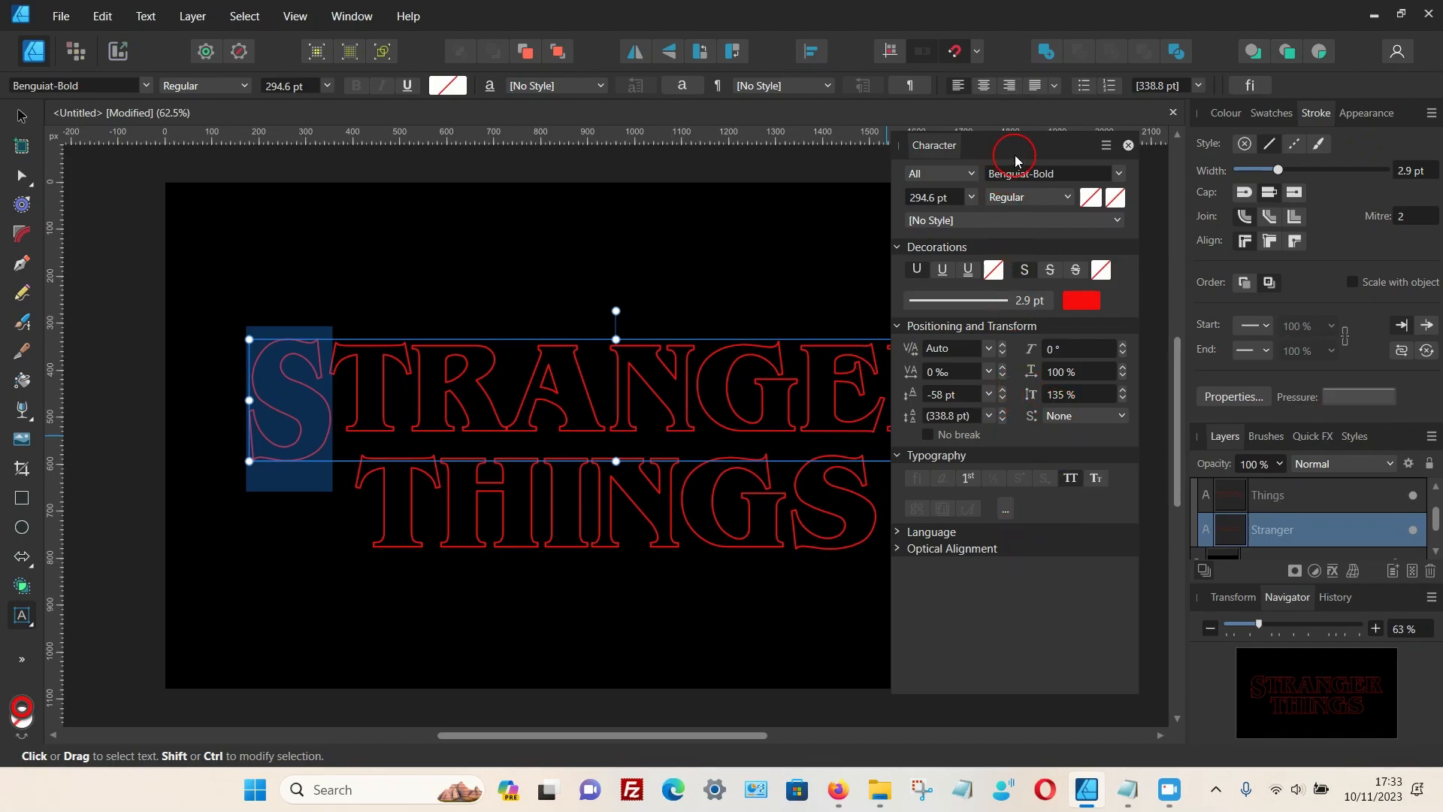
Step: Set the vertical scale of the last letter R in STRANGER to 135%, moving the character settings clear of it
{"action": "left_click_drag", "start_coordinate": [1019, 156], "coordinate": [363, 135]}
{"action": "left_click", "coordinate": [890, 403]}
{"action": "left_click_drag", "start_coordinate": [891, 383], "coordinate": [967, 390]}
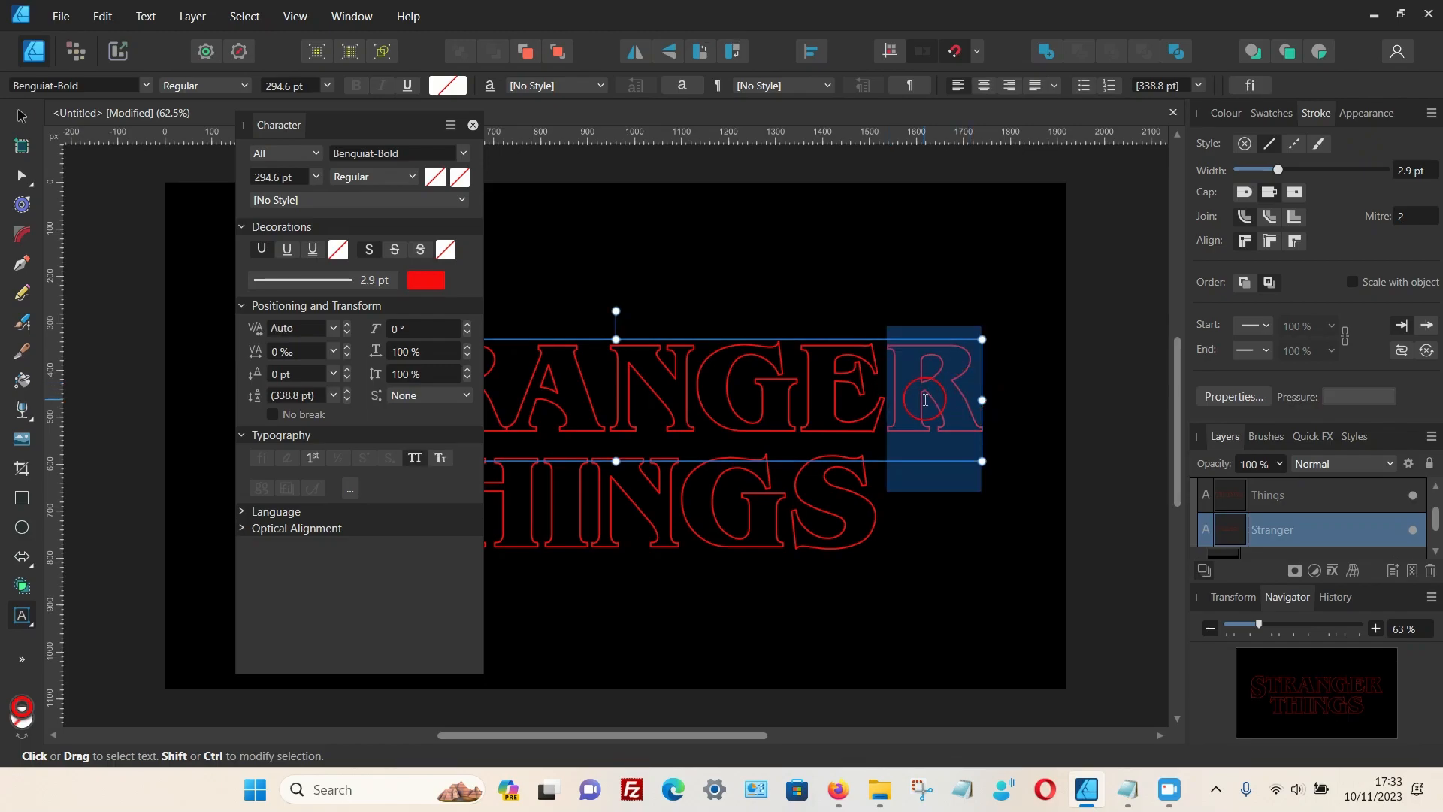
{"action": "left_click", "coordinate": [467, 367]}
{"action": "left_click", "coordinate": [468, 369]}
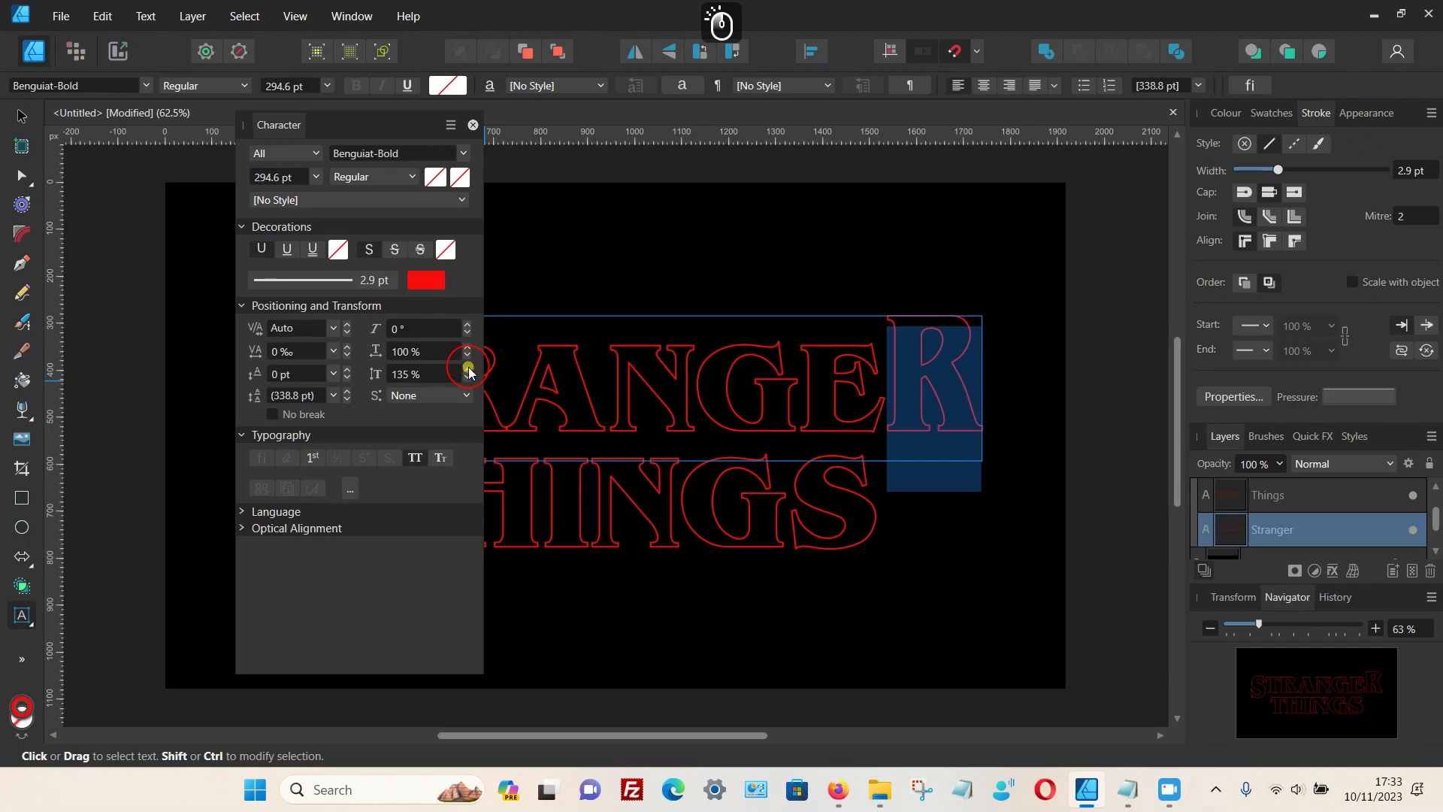
Step: Lower the baseline of the last letter R in STRANGER to -58 pt, close the character settings and deselect the text
{"action": "left_click", "coordinate": [348, 385]}
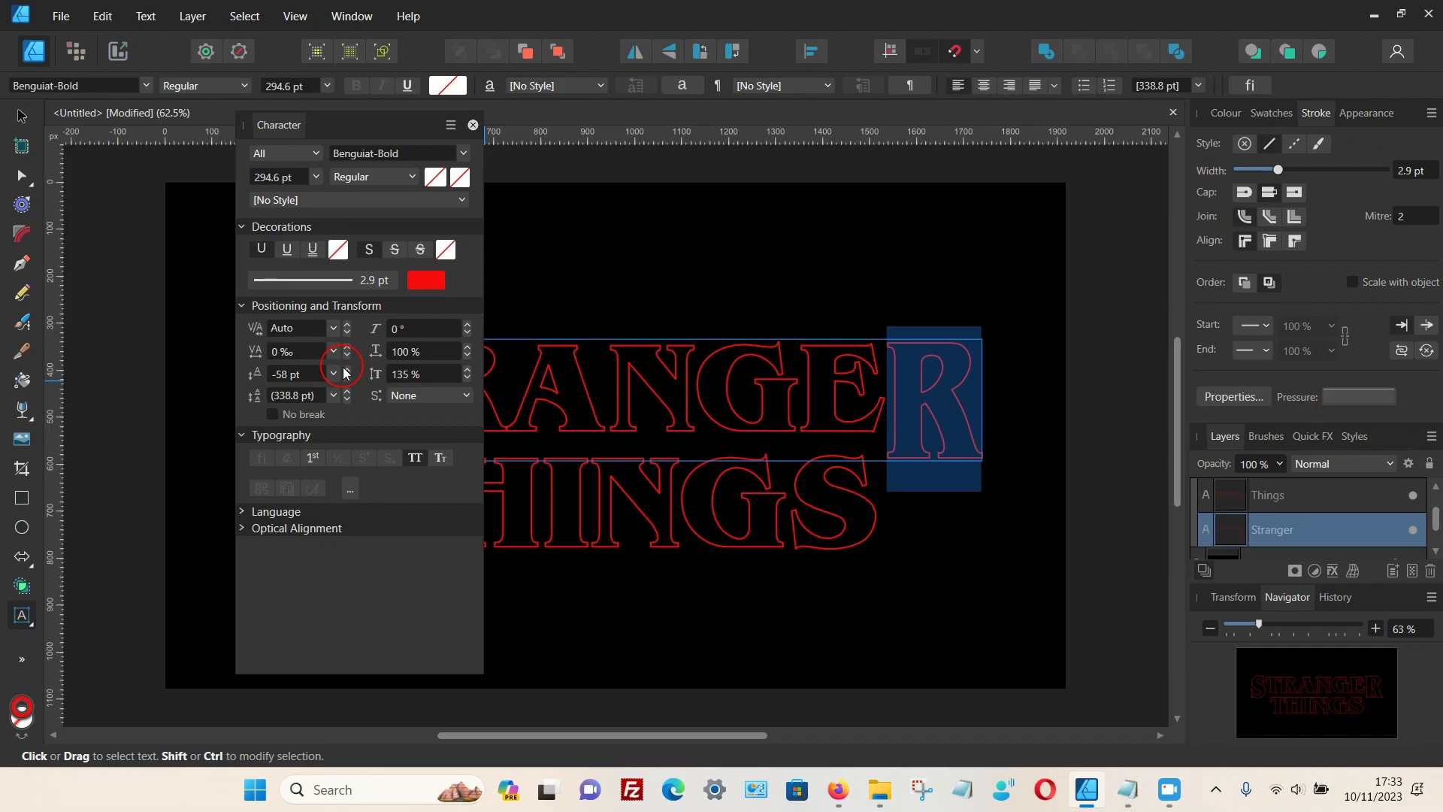
{"action": "left_click", "coordinate": [347, 370]}
{"action": "left_click", "coordinate": [474, 127]}
{"action": "left_click", "coordinate": [1125, 415]}
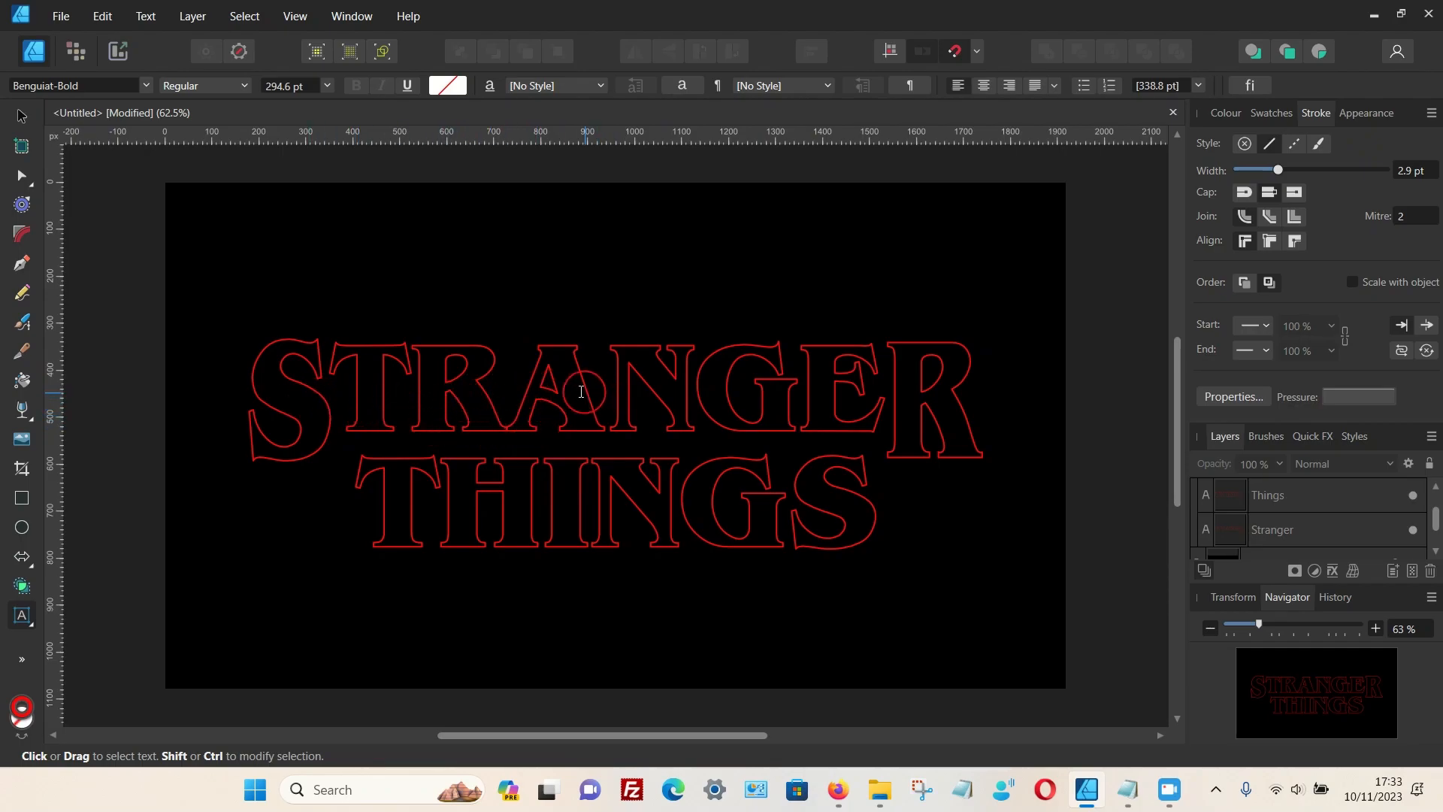
{"action": "left_click", "coordinate": [576, 390]}
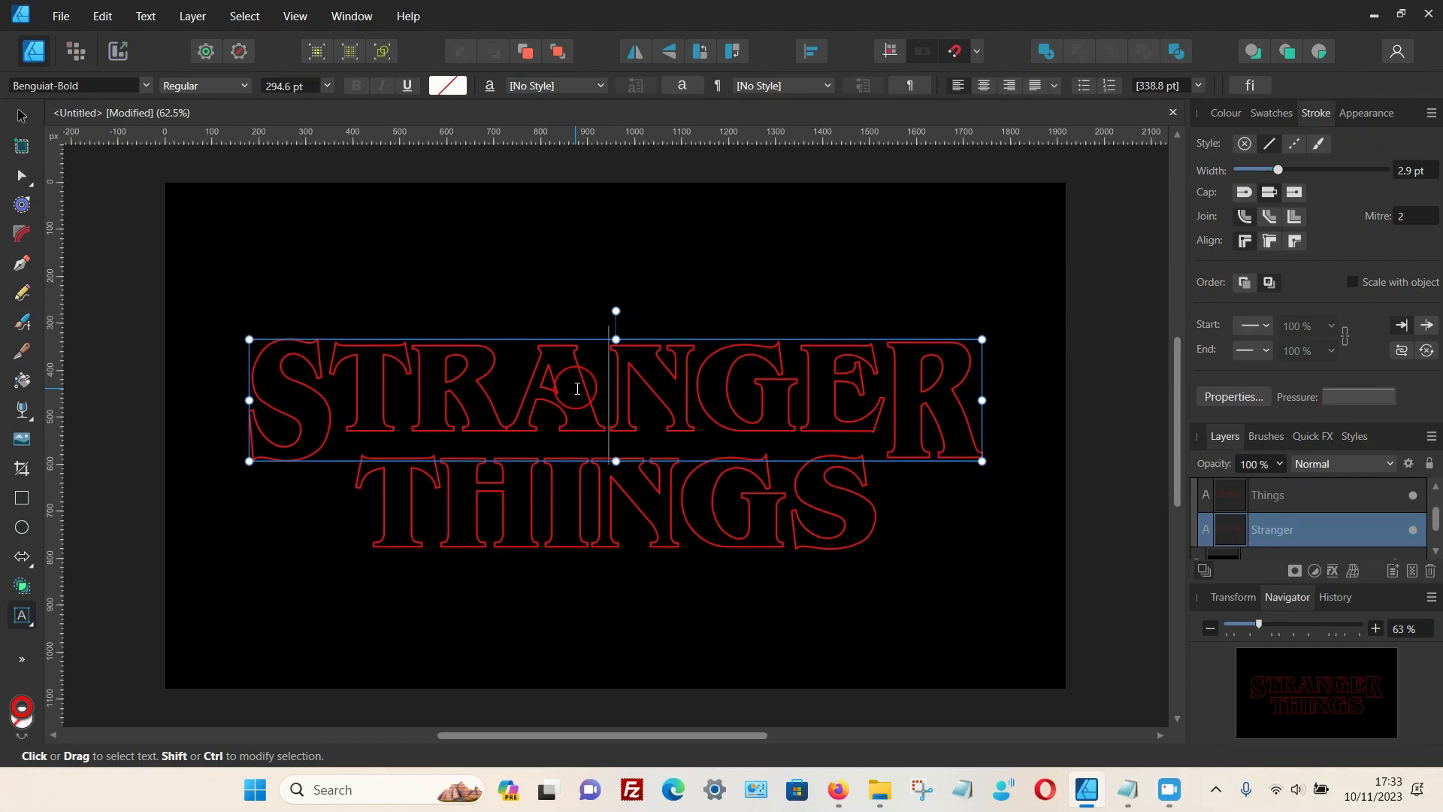
{"action": "key", "text": "alt"}
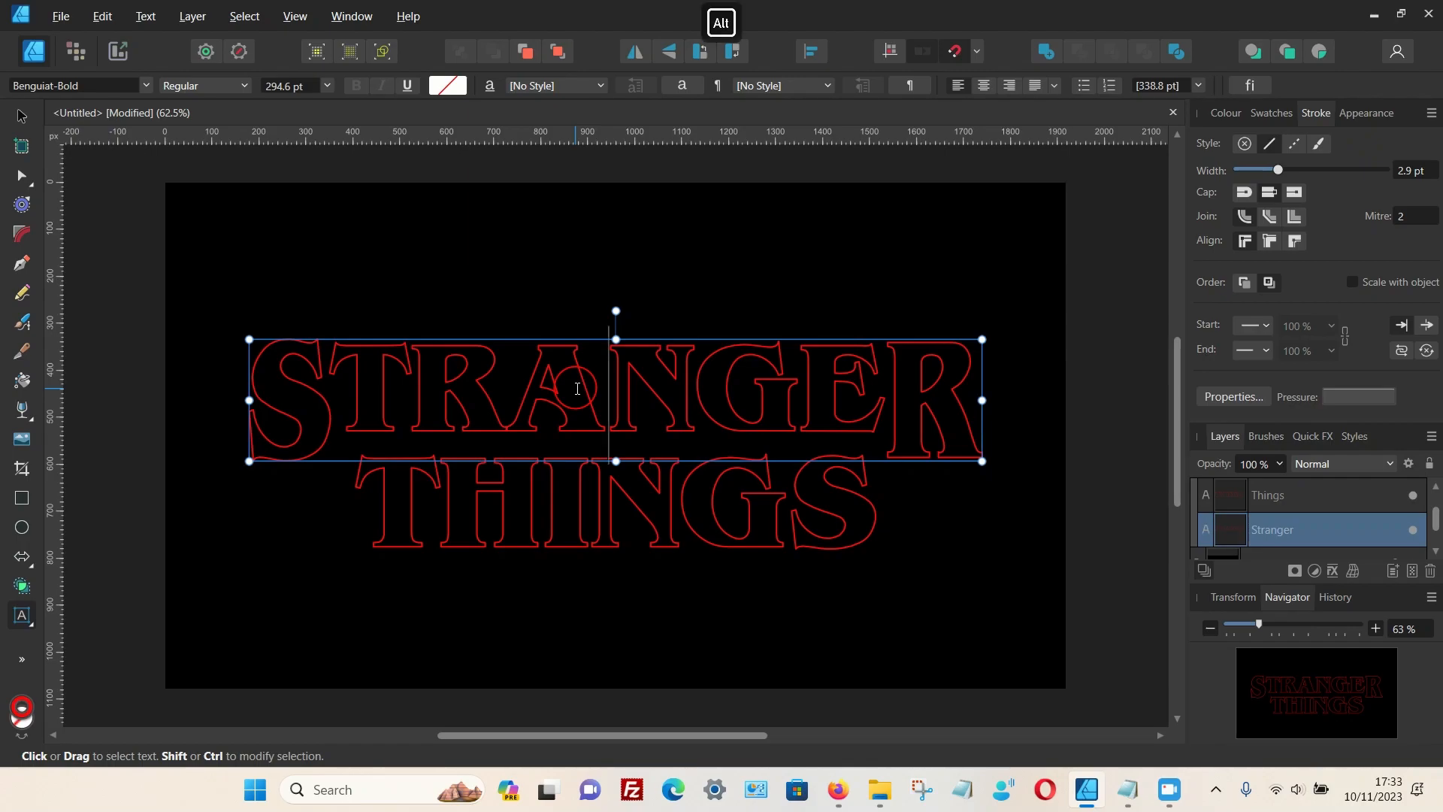
{"action": "key", "text": "alt+Right"}
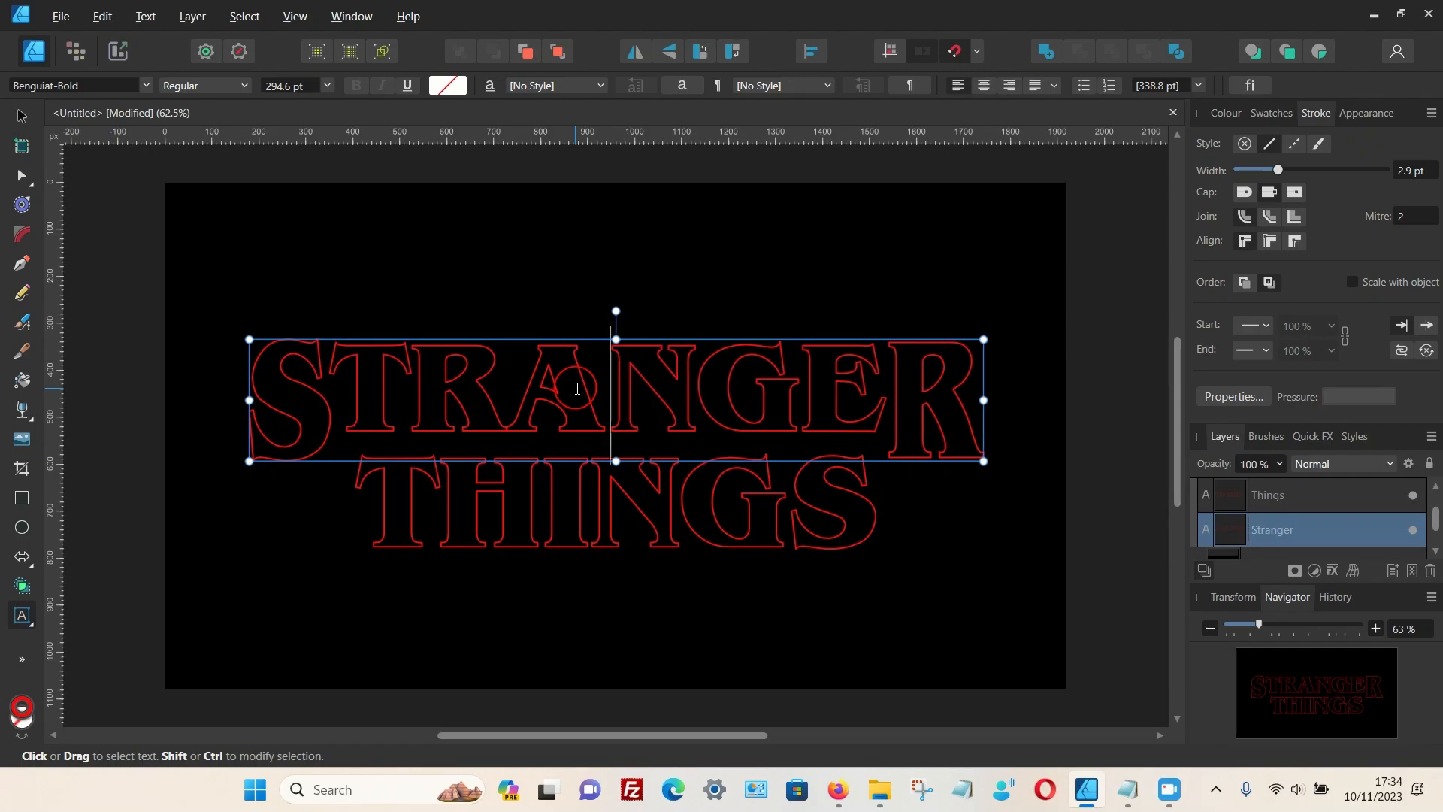
{"action": "left_click", "coordinate": [105, 16]}
{"action": "left_click", "coordinate": [133, 36]}
{"action": "left_click", "coordinate": [101, 282]}
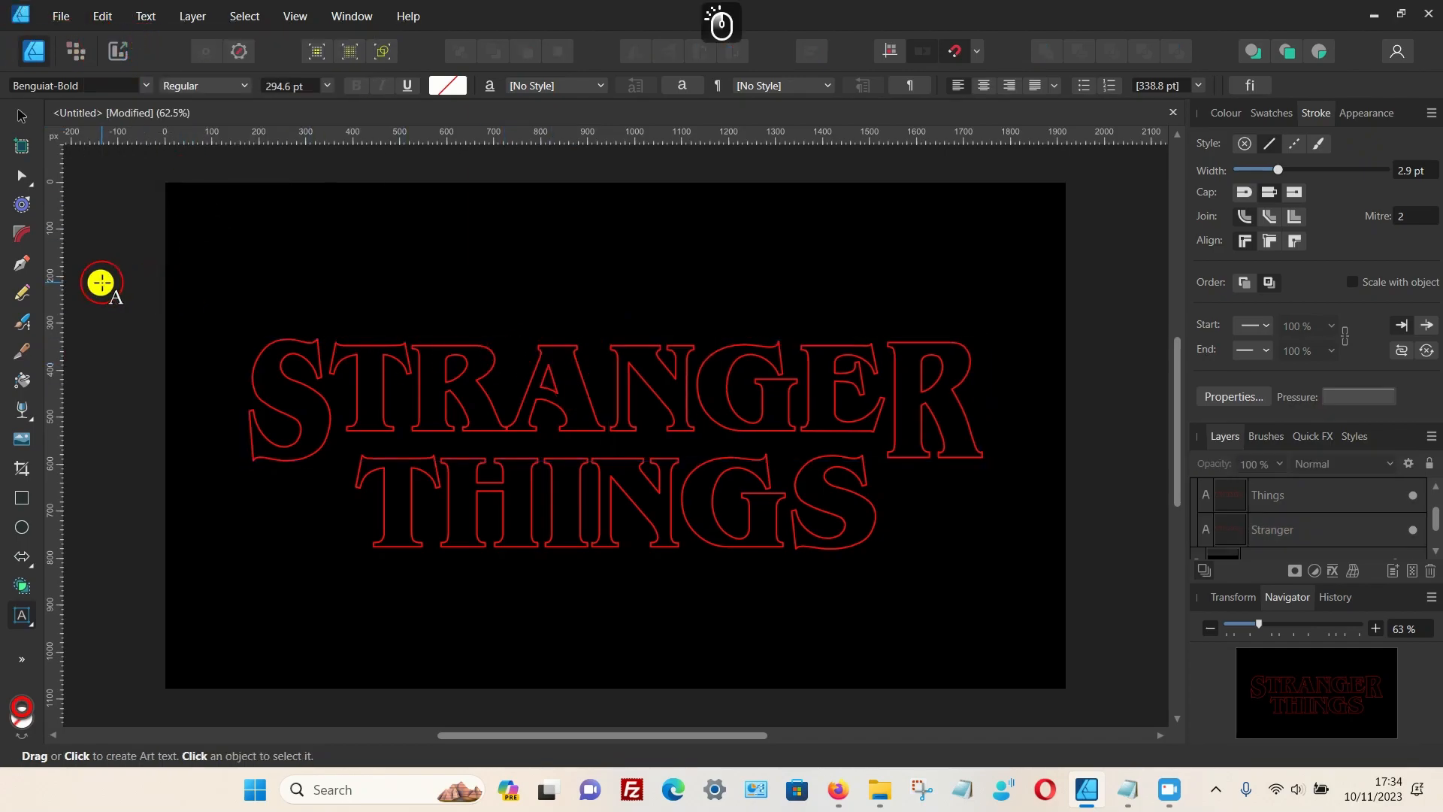
Step: Adjust the letter spacing of the whole STRANGER text until the letters sit slightly tighter together
{"action": "left_click", "coordinate": [22, 117]}
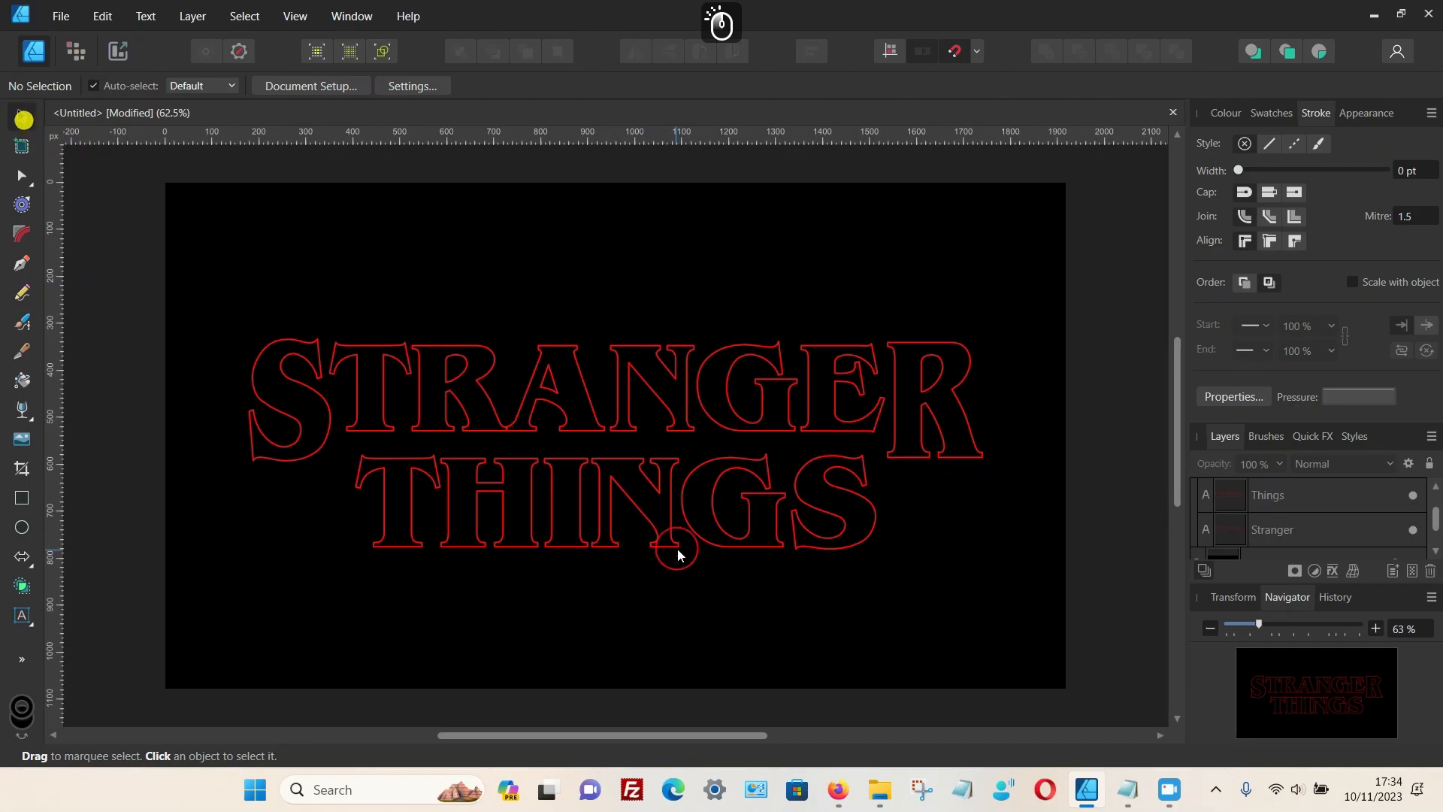
{"action": "left_click", "coordinate": [486, 387]}
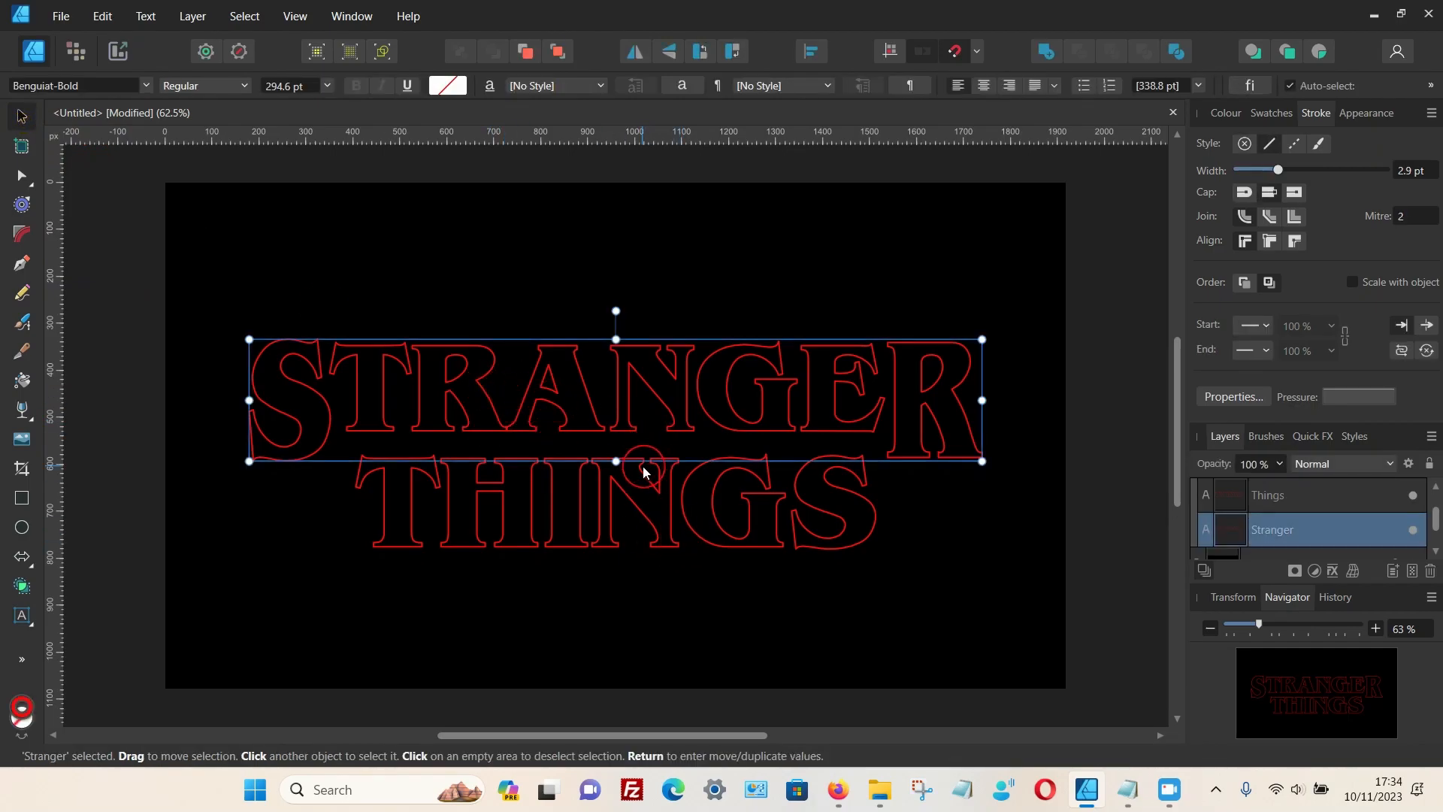
{"action": "key", "text": "alt"}
{"action": "key", "text": "alt+Right"}
{"action": "key", "text": "alt+Right"}
{"action": "key", "text": "alt+Right"}
{"action": "key", "text": "alt+Right"}
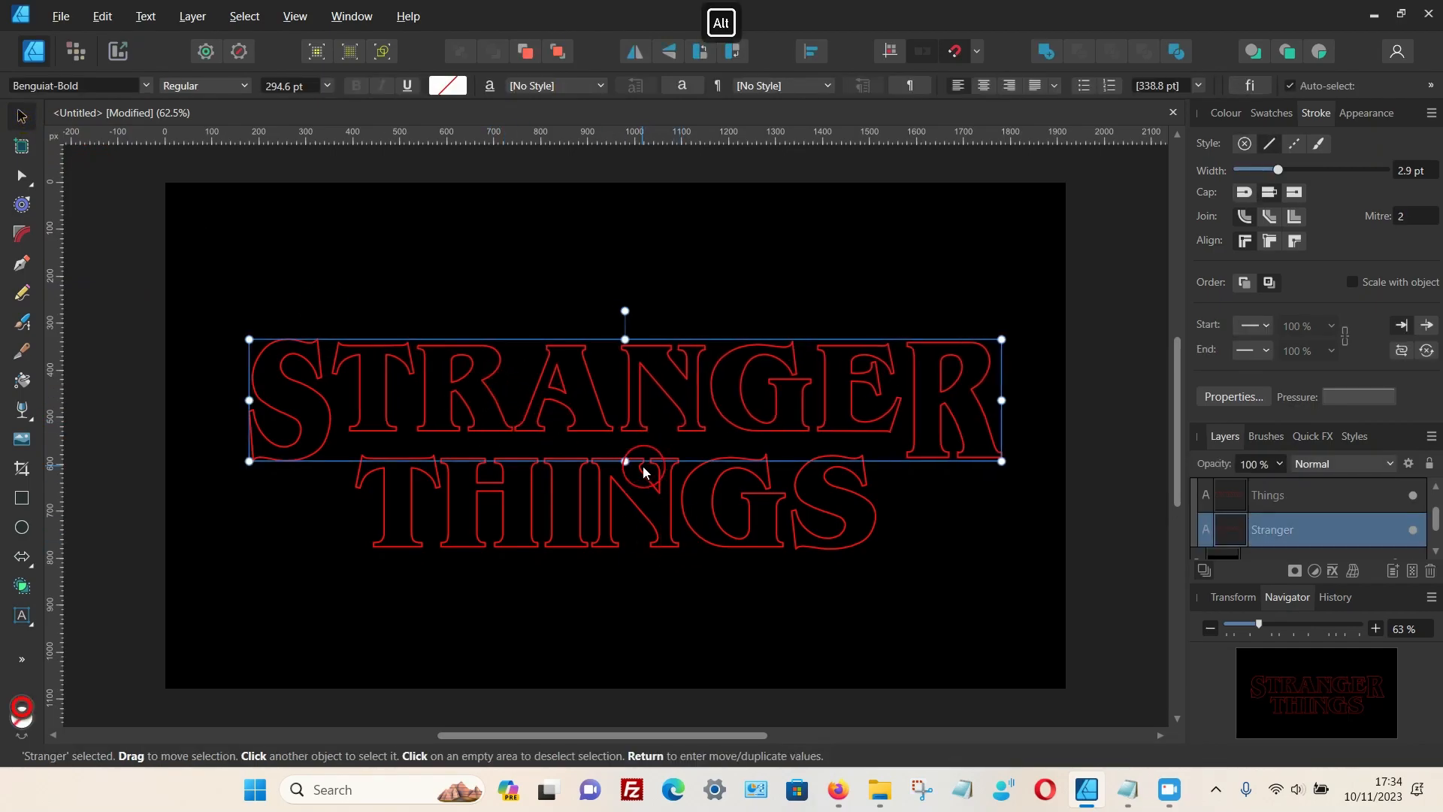
{"action": "key", "text": "alt+Left"}
{"action": "key", "text": "alt+Left"}
{"action": "key", "text": "alt+Left"}
{"action": "key", "text": "alt+Left"}
{"action": "key", "text": "alt+Left"}
{"action": "key", "text": "alt+Left"}
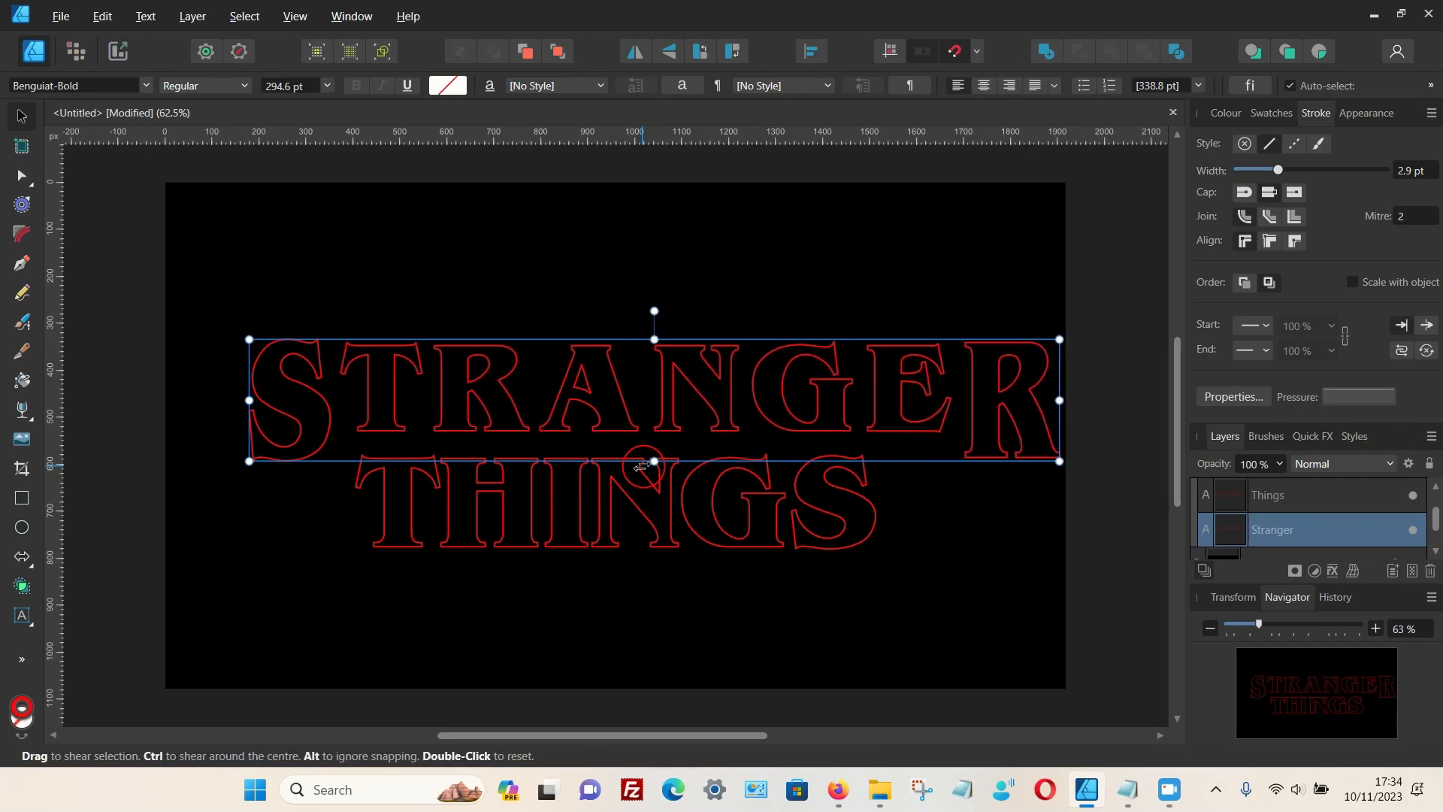
{"action": "key", "text": "alt+Right"}
{"action": "key", "text": "alt+Right"}
{"action": "key", "text": "alt+Left"}
{"action": "key", "text": "alt+Left"}
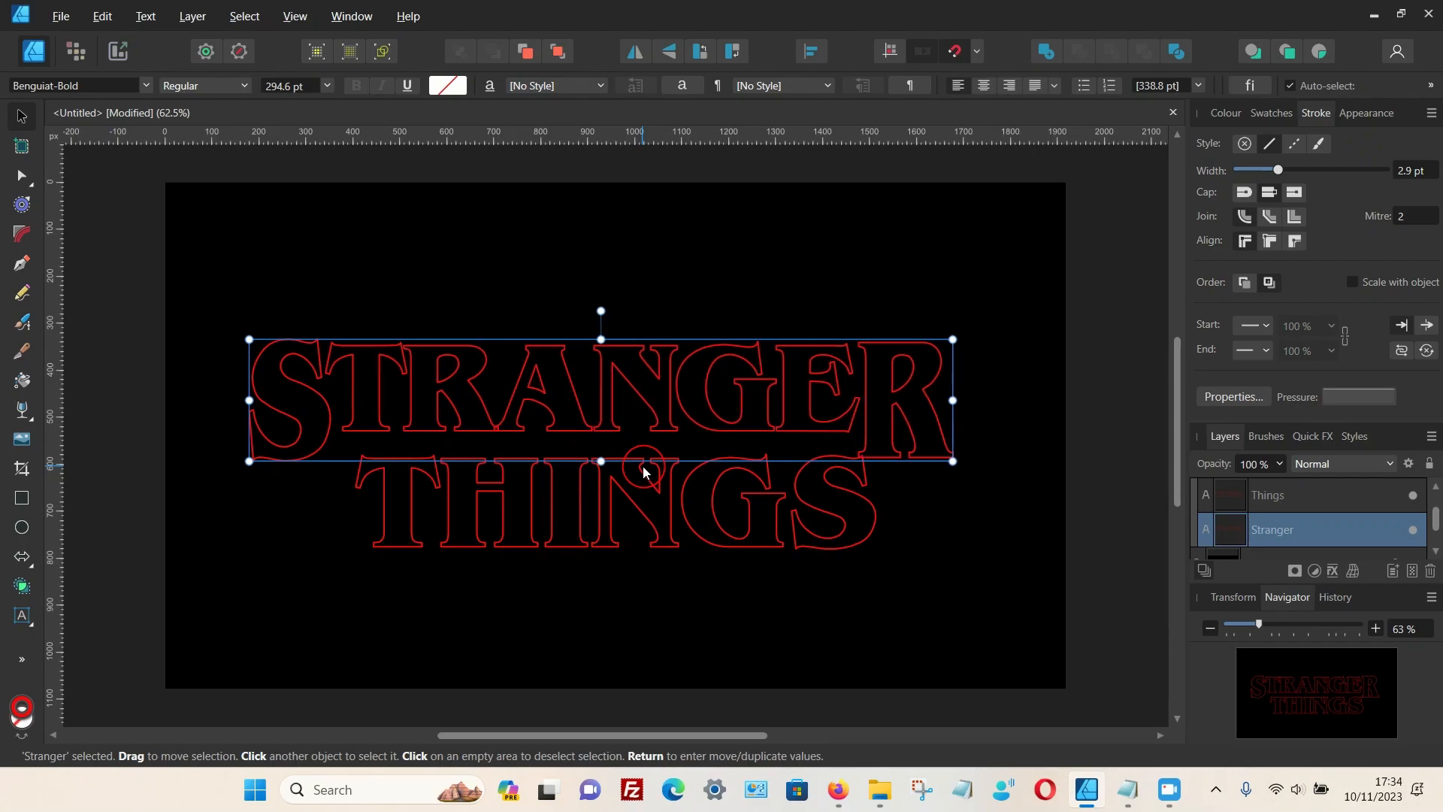
{"action": "key", "text": "alt+Right"}
{"action": "key", "text": "alt+Right"}
{"action": "key", "text": "alt+Right"}
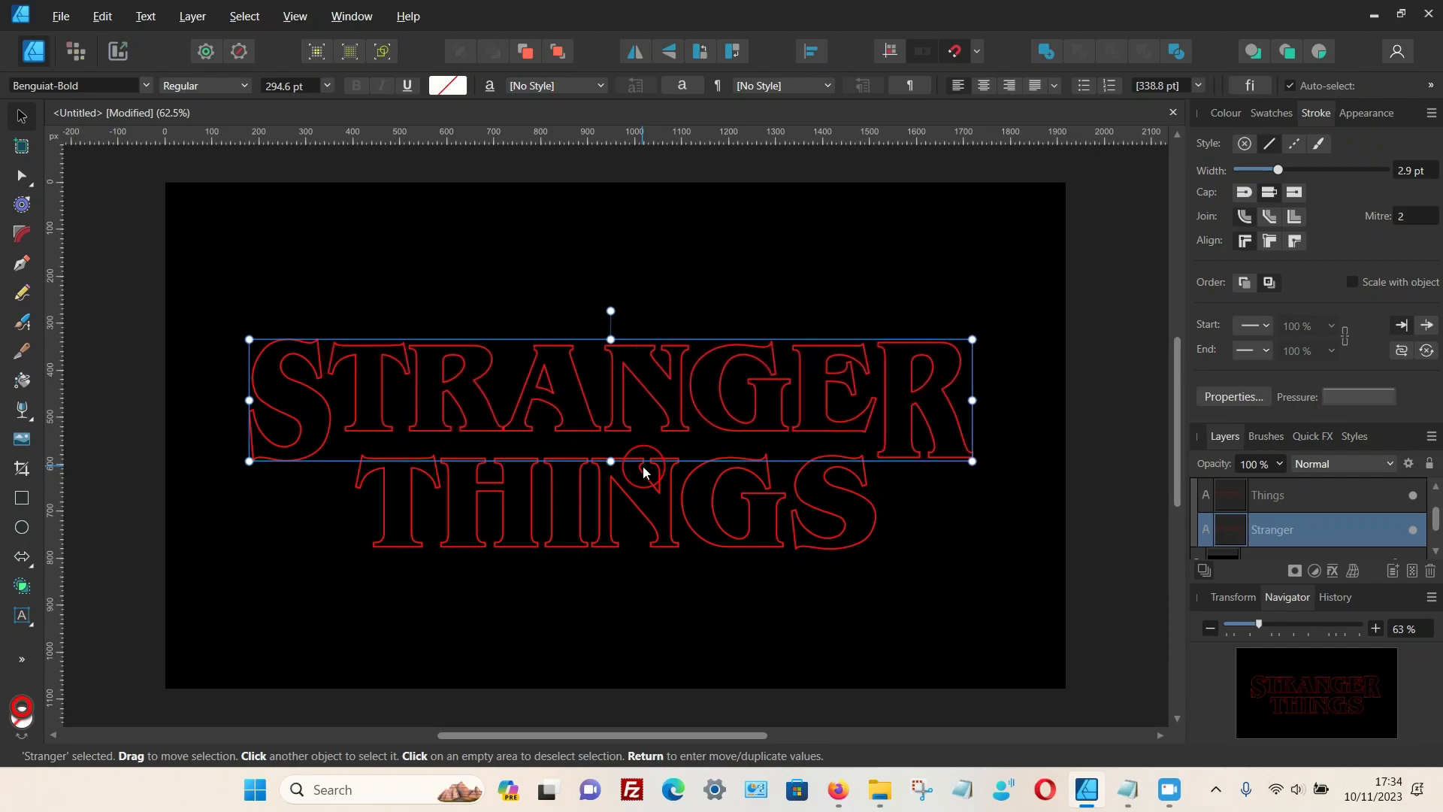
Step: Centre the STRANGER text horizontally on the spread and deselect it
{"action": "left_click", "coordinate": [811, 51]}
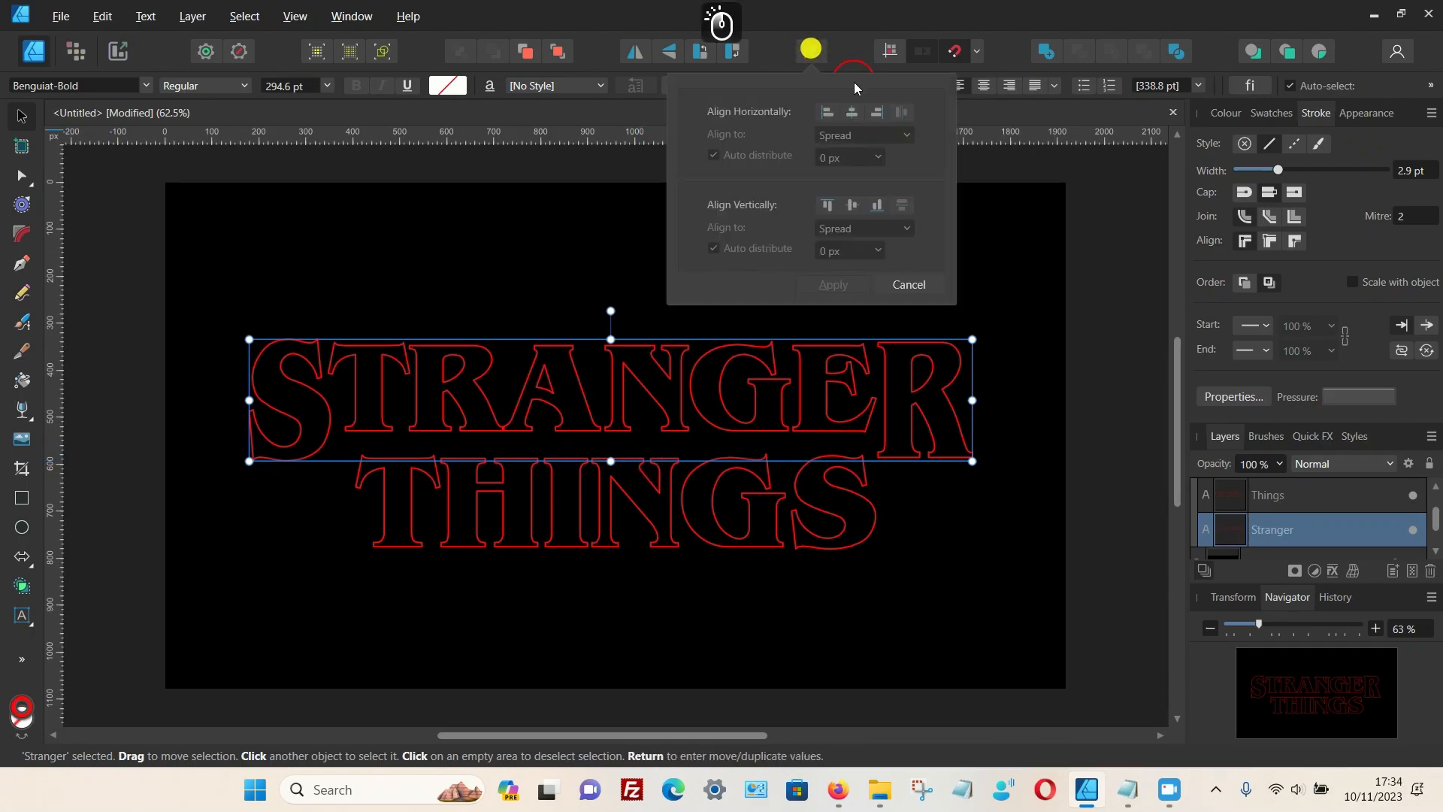
{"action": "left_click", "coordinate": [853, 110]}
{"action": "left_click", "coordinate": [18, 115]}
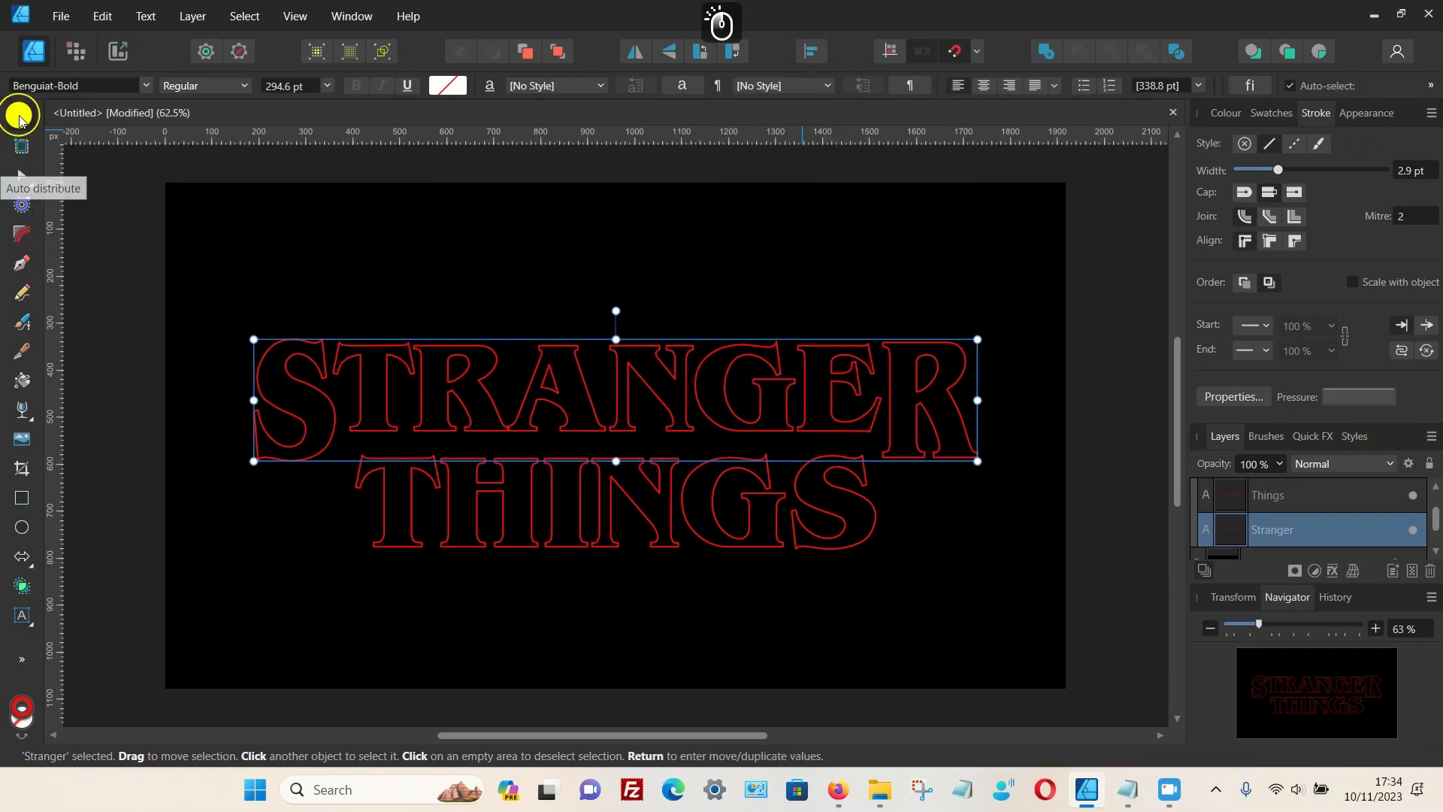
{"action": "left_click", "coordinate": [105, 297]}
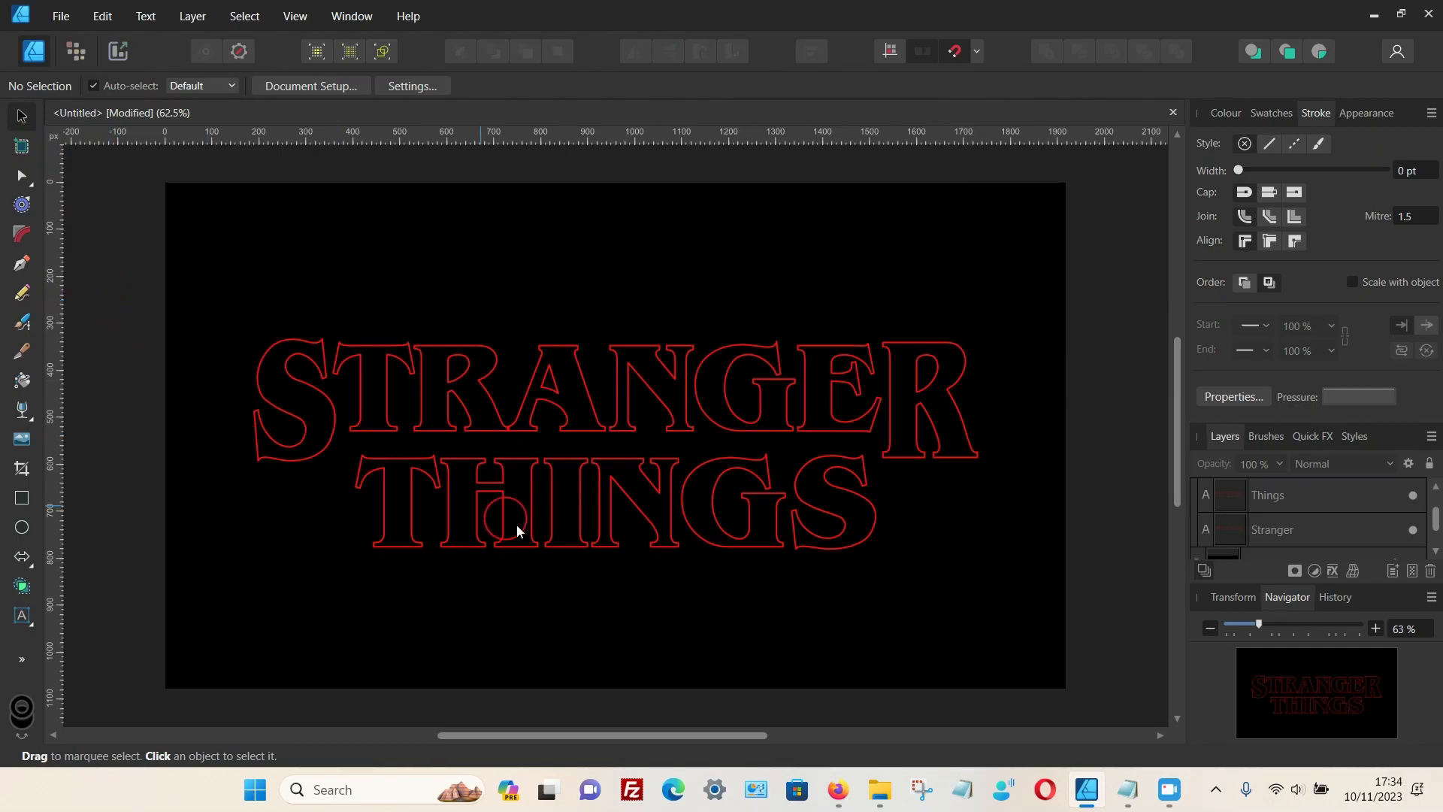
Step: Compare the lettering in Affinity Designer with the Firefox reference logo, examining the bars above STRANGER and on both sides of THINGS
{"action": "mouse_move", "coordinate": [827, 796]}
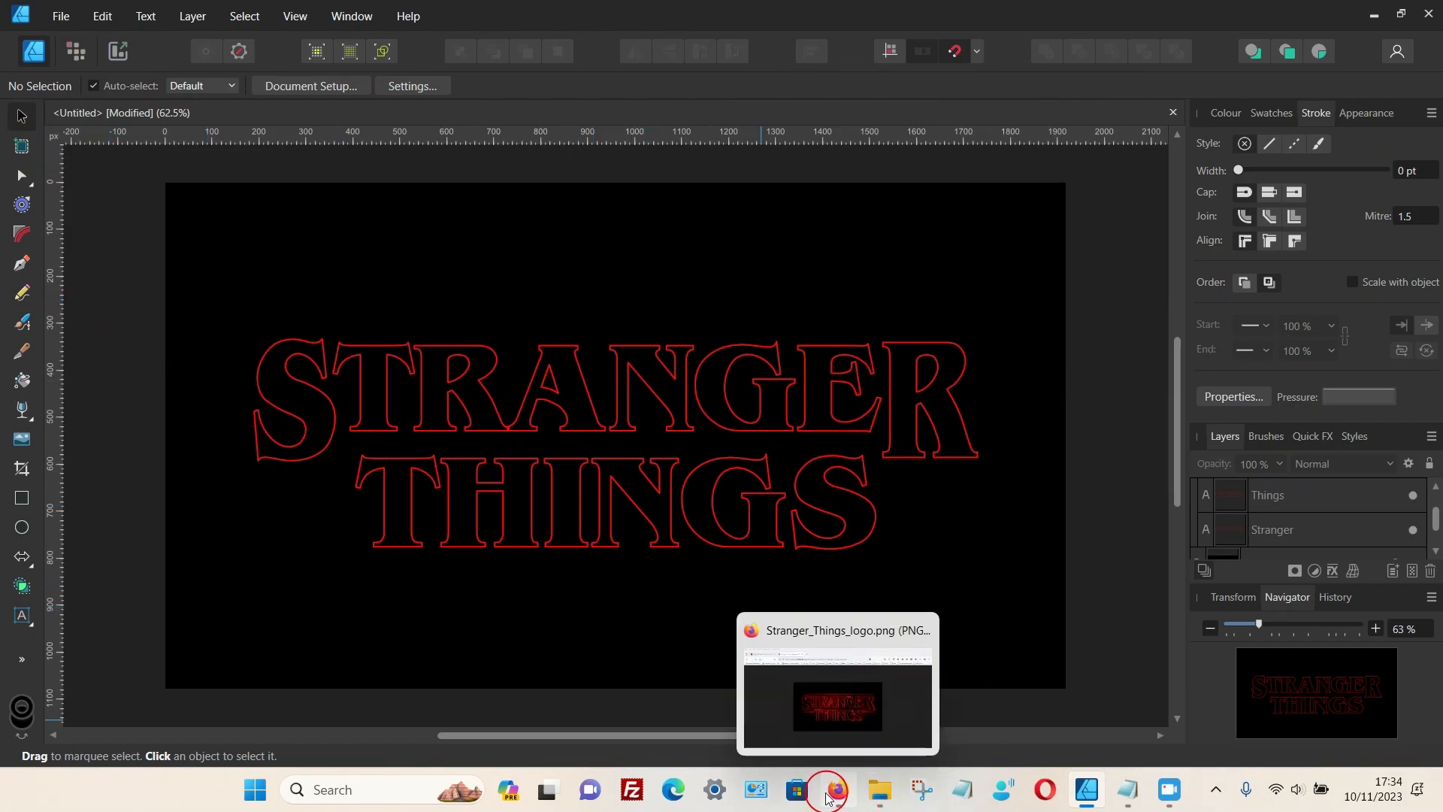
{"action": "left_click", "coordinate": [840, 697]}
{"action": "mouse_move", "coordinate": [842, 798]}
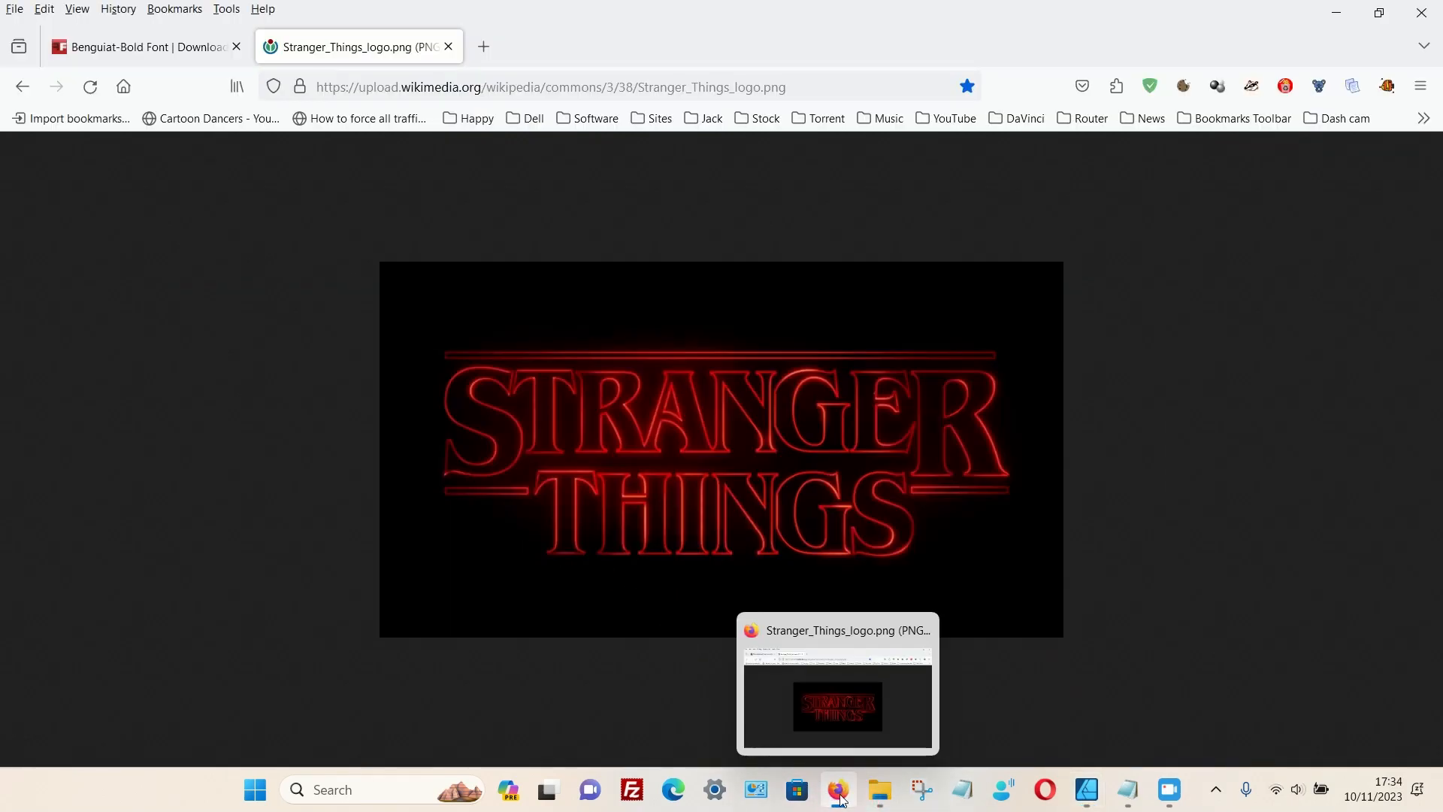
{"action": "left_click", "coordinate": [840, 791]}
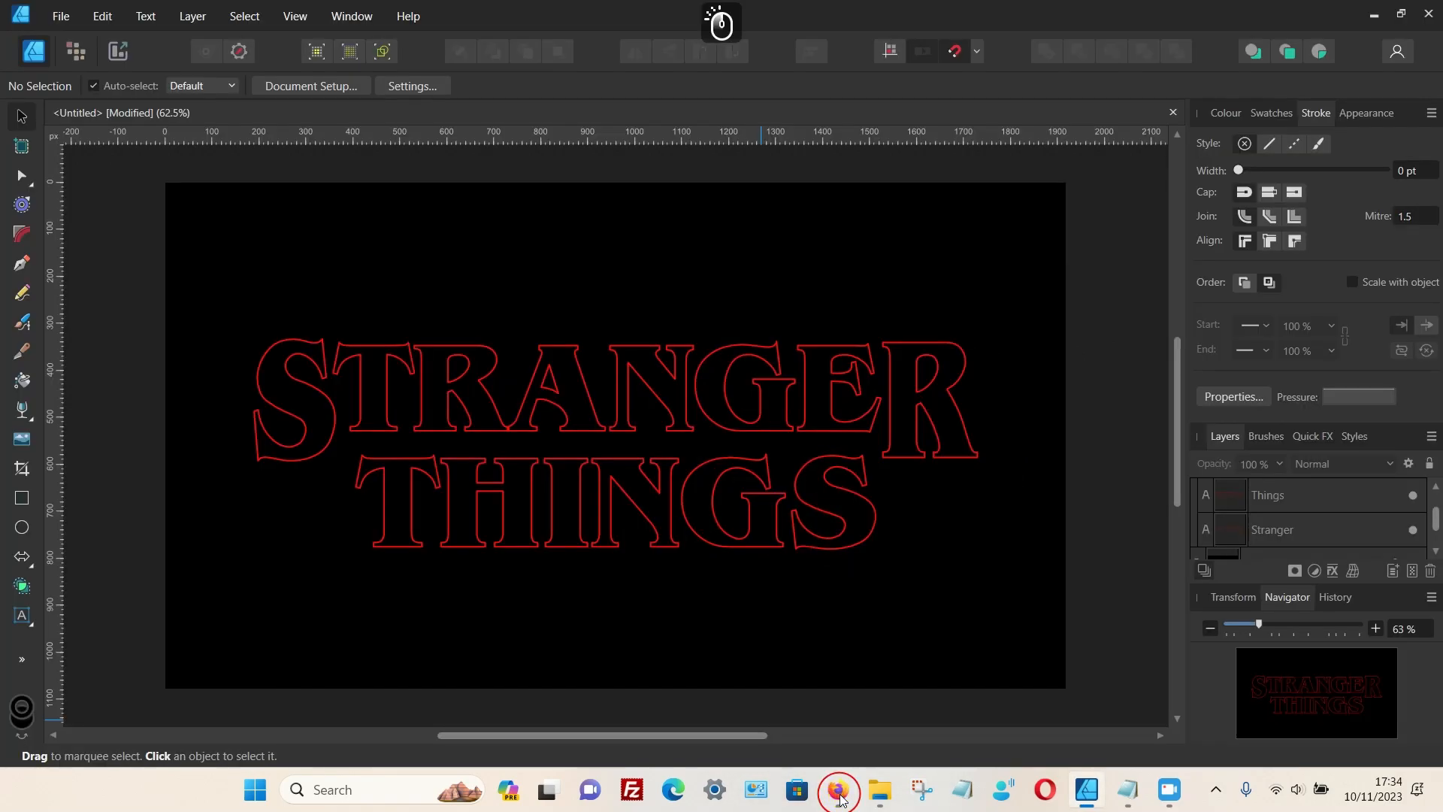
{"action": "left_click", "coordinate": [841, 796]}
{"action": "left_click", "coordinate": [841, 795]}
{"action": "left_click", "coordinate": [840, 796]}
{"action": "left_click", "coordinate": [419, 351]}
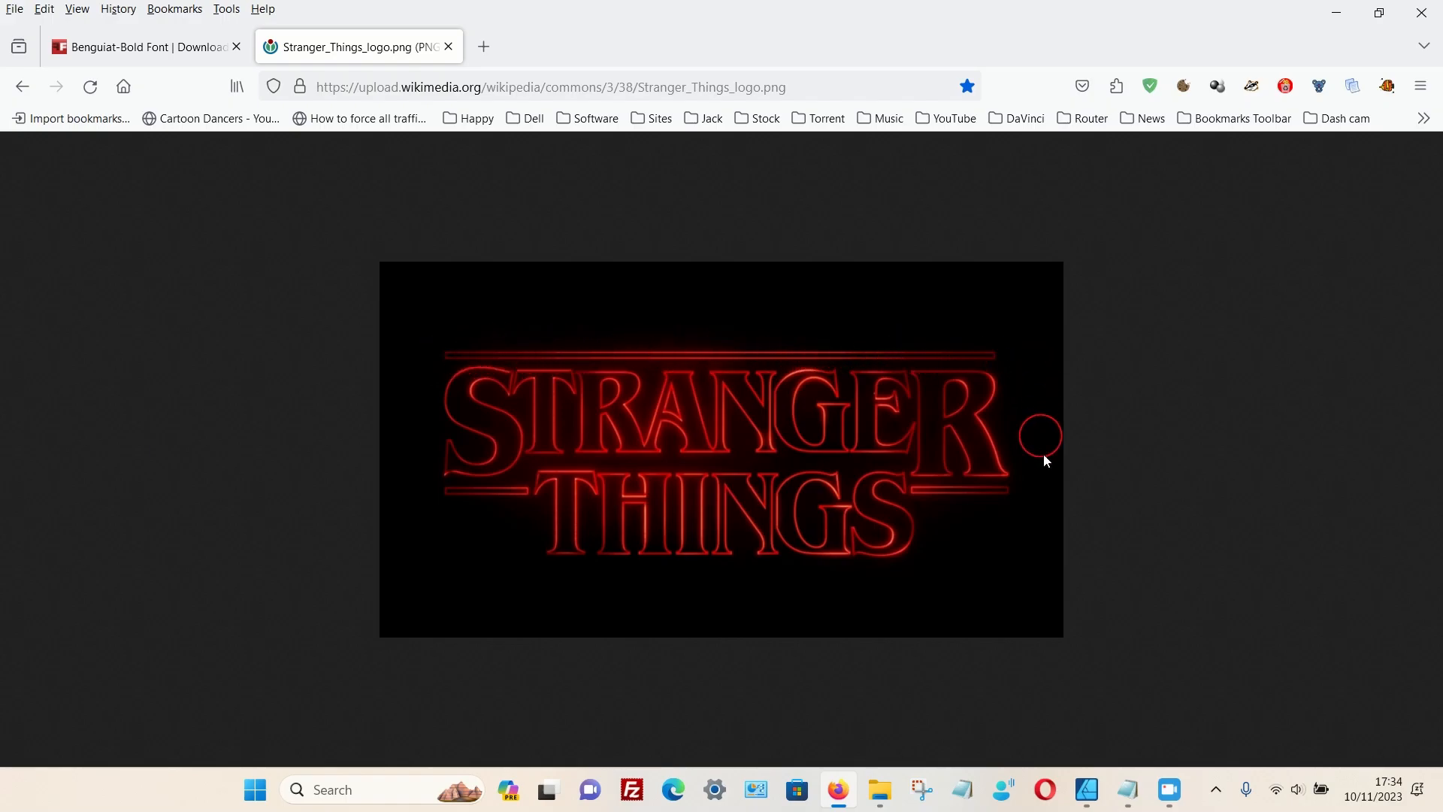
{"action": "left_click", "coordinate": [1087, 789]}
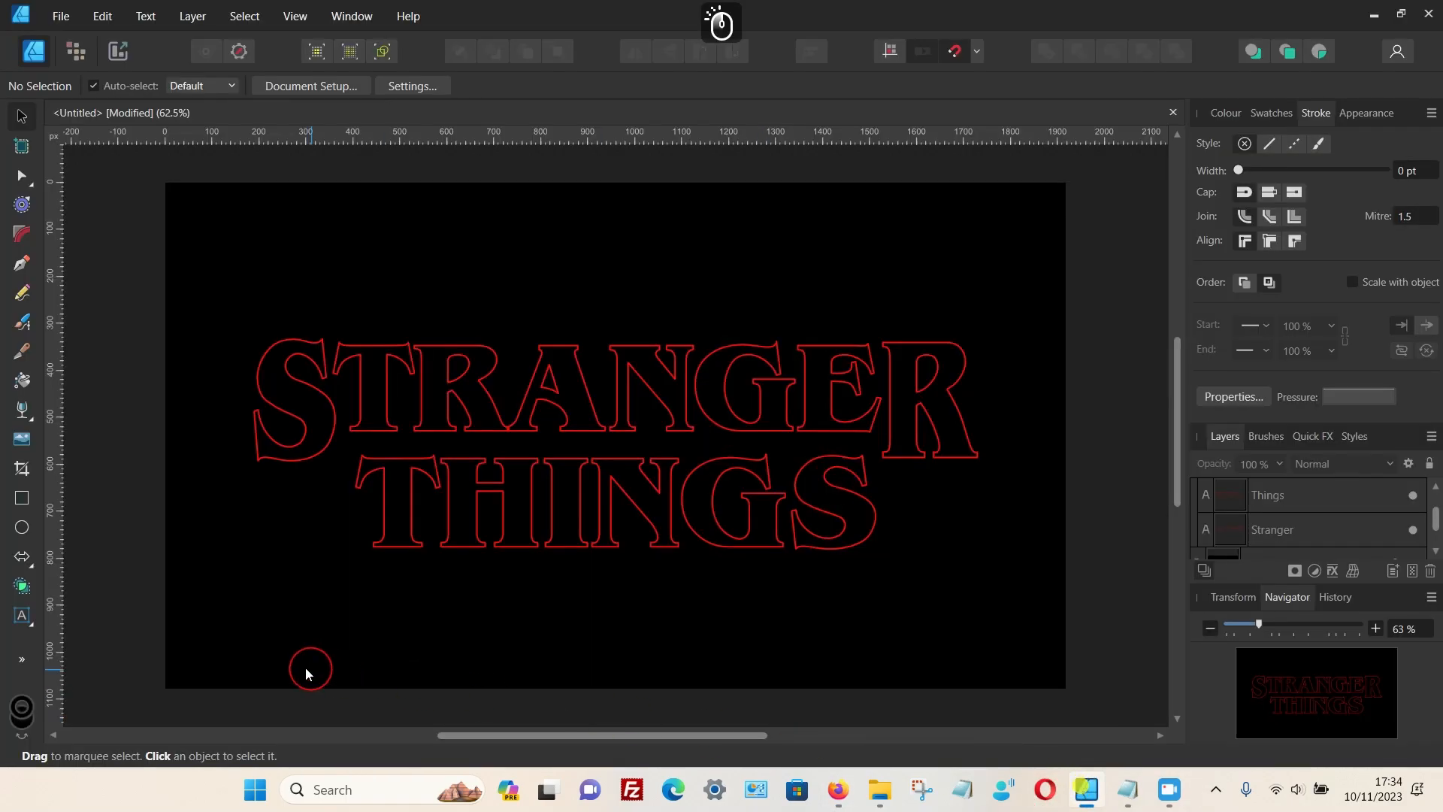
Step: Draw a long, thin horizontal rectangle above STRANGER, spanning the word's full width from the S to the R
{"action": "left_click", "coordinate": [22, 497]}
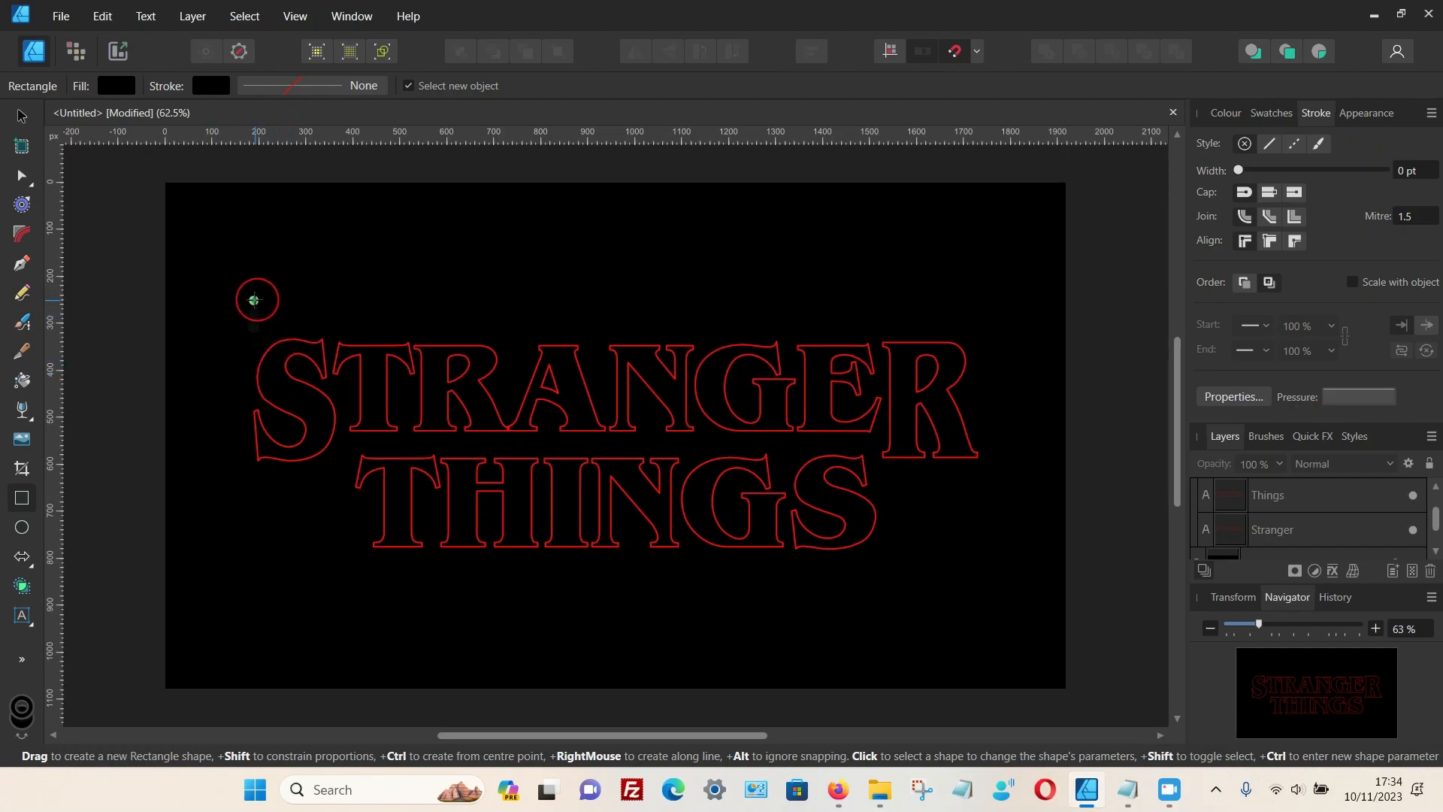
{"action": "left_click_drag", "start_coordinate": [254, 300], "coordinate": [977, 310]}
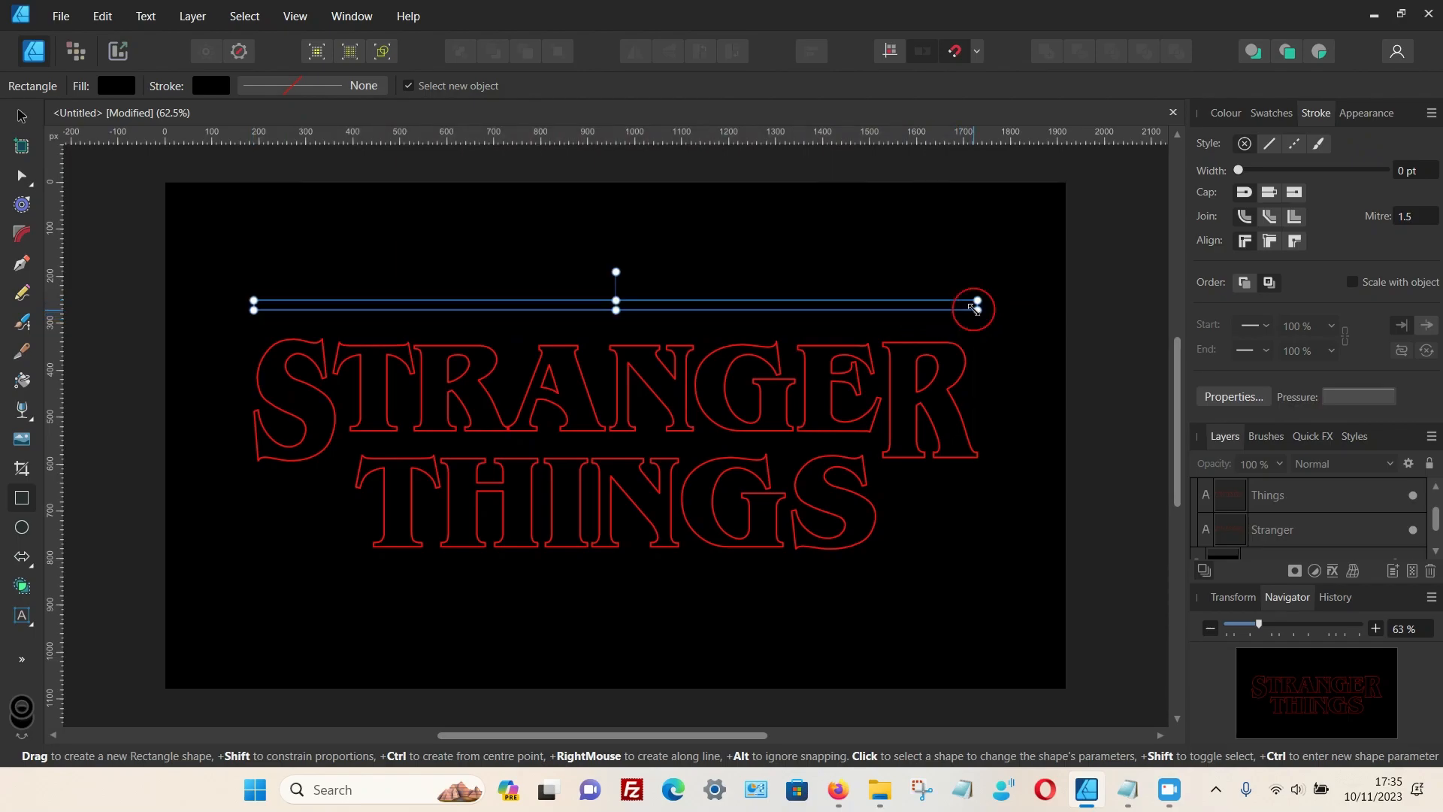
{"action": "left_click", "coordinate": [21, 117]}
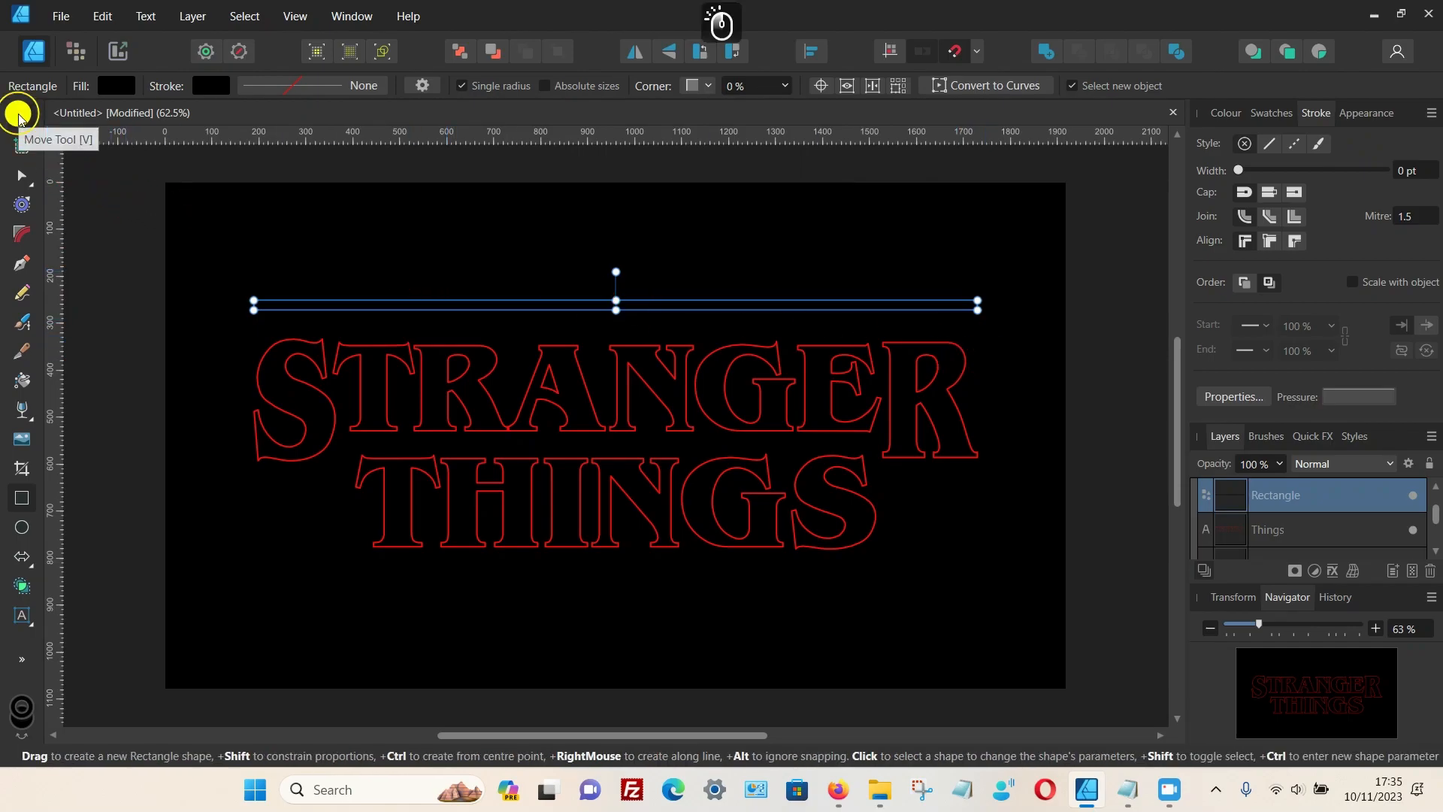
Step: Give the long bar a red #FF0000 outline with a stroke width of 2.7 pt
{"action": "left_click", "coordinate": [1226, 115]}
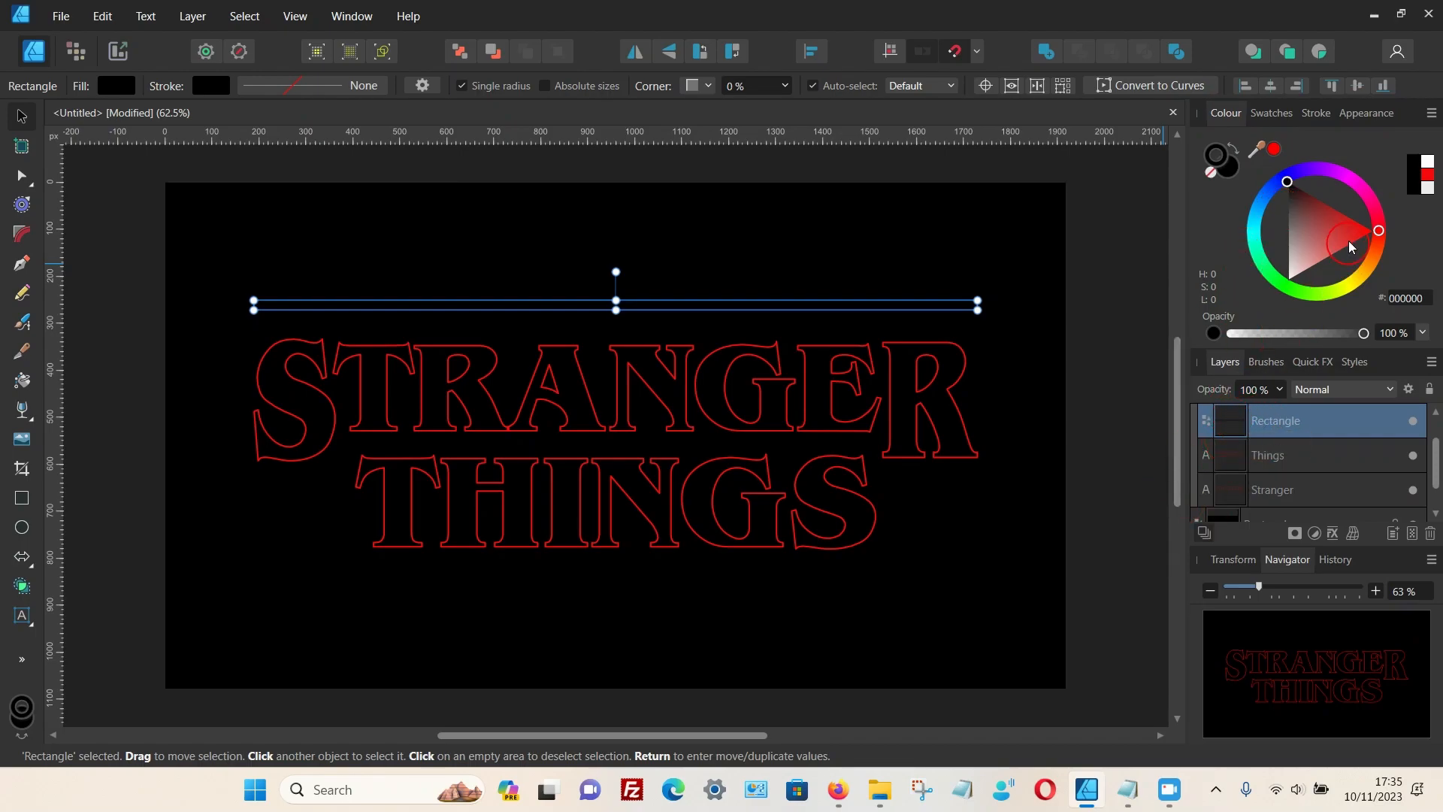
{"action": "left_click", "coordinate": [1281, 155]}
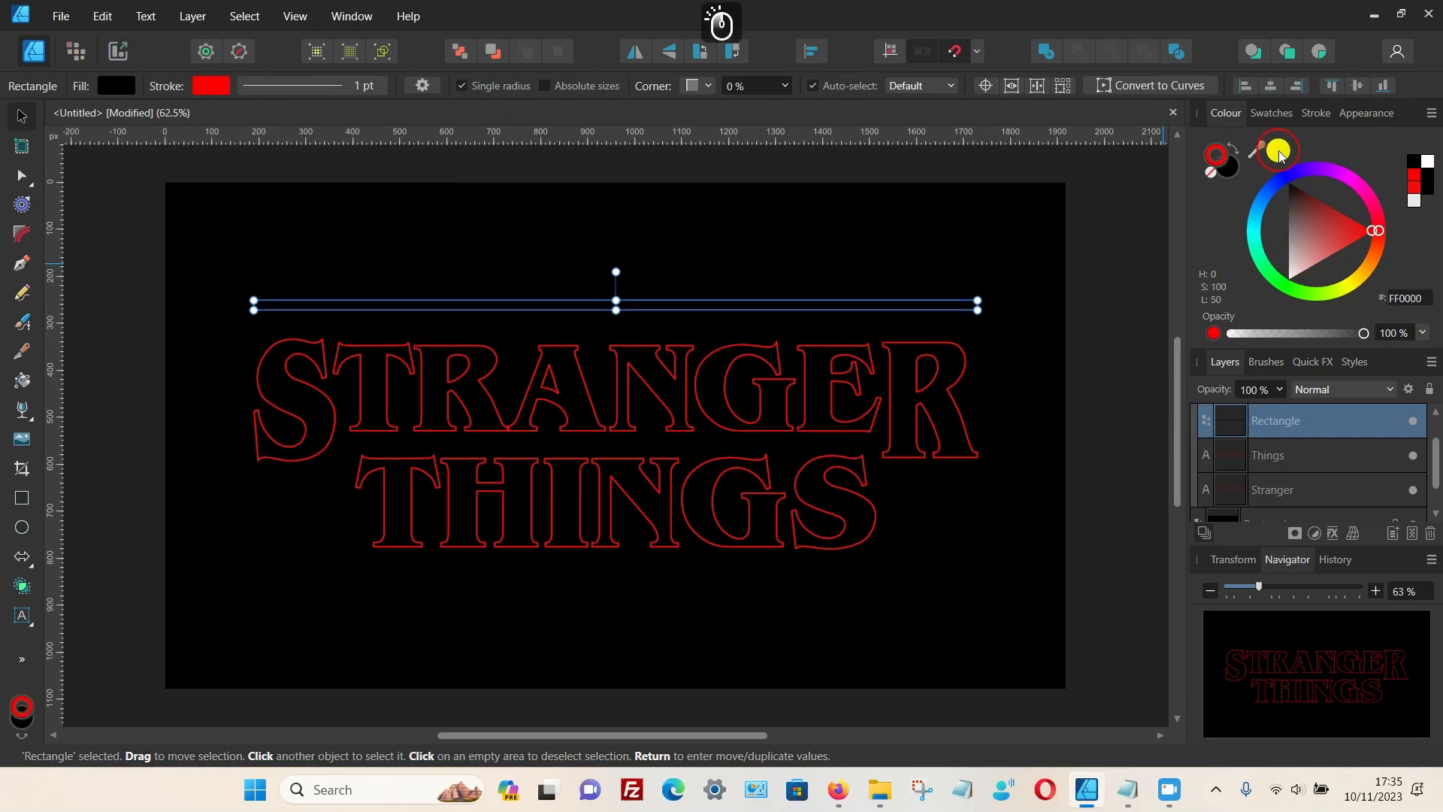
{"action": "left_click", "coordinate": [1315, 115]}
{"action": "left_click_drag", "start_coordinate": [1272, 170], "coordinate": [1278, 170]}
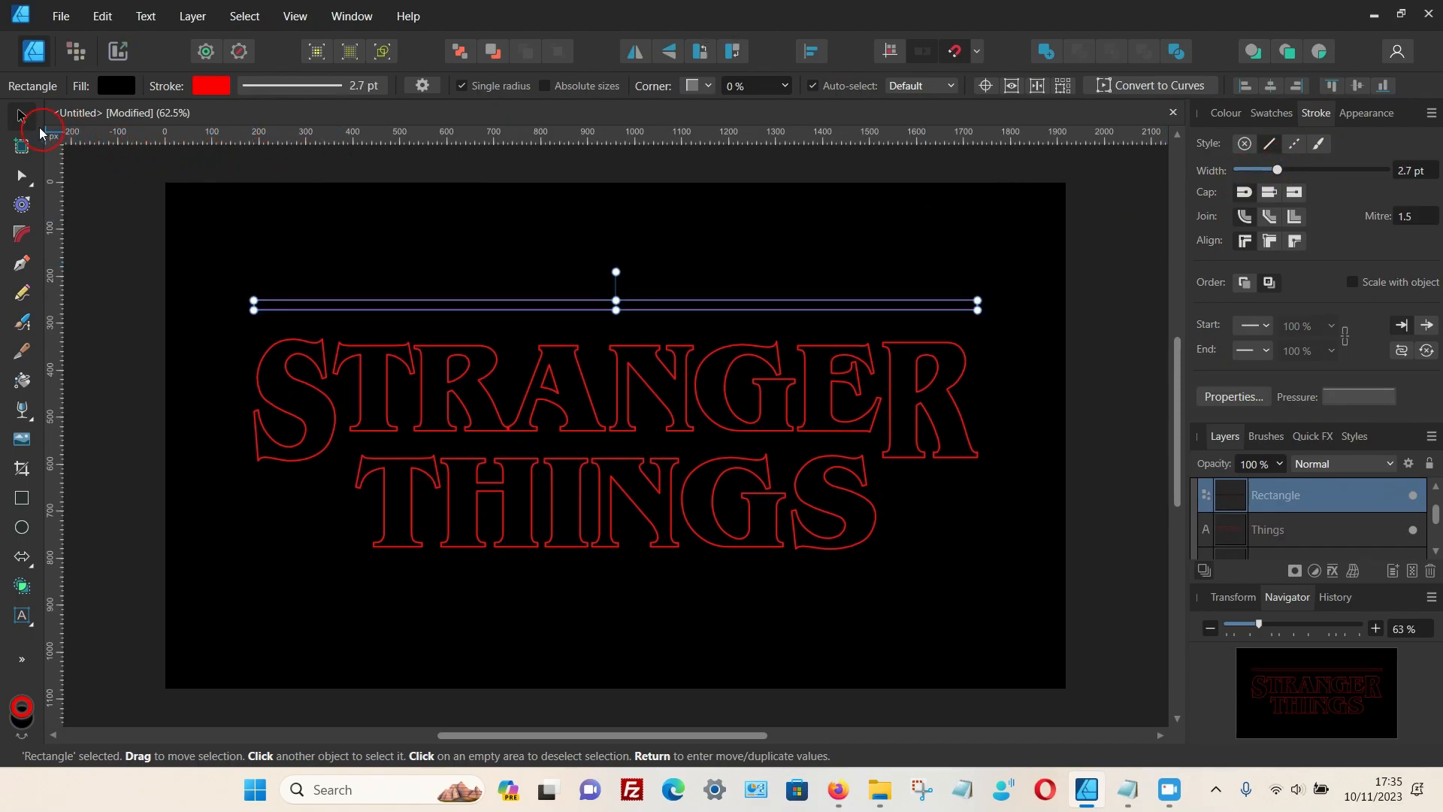
{"action": "left_click", "coordinate": [87, 273]}
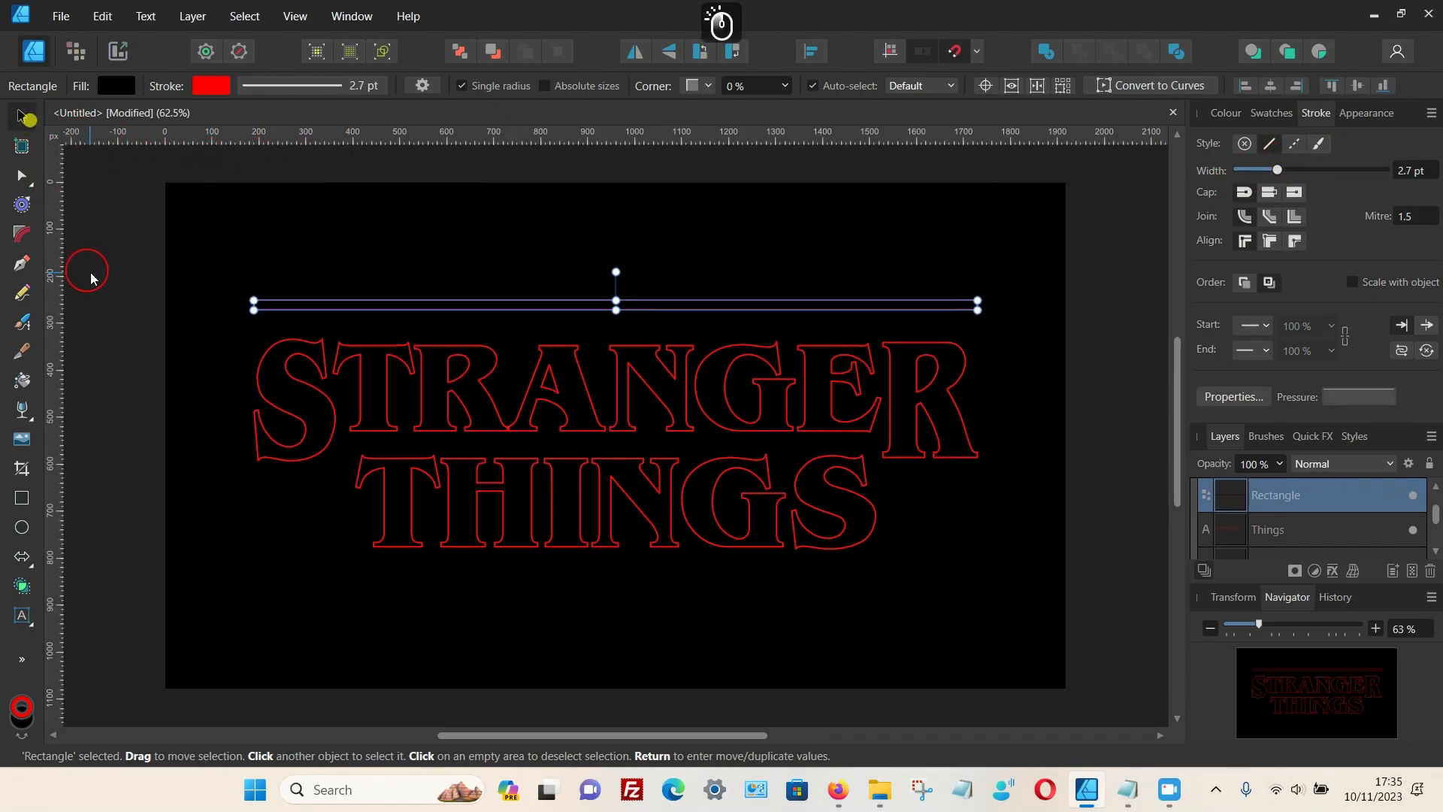
Step: Make the long bar slightly slimmer by lowering its upper edge, and deselect it
{"action": "left_click", "coordinate": [615, 308]}
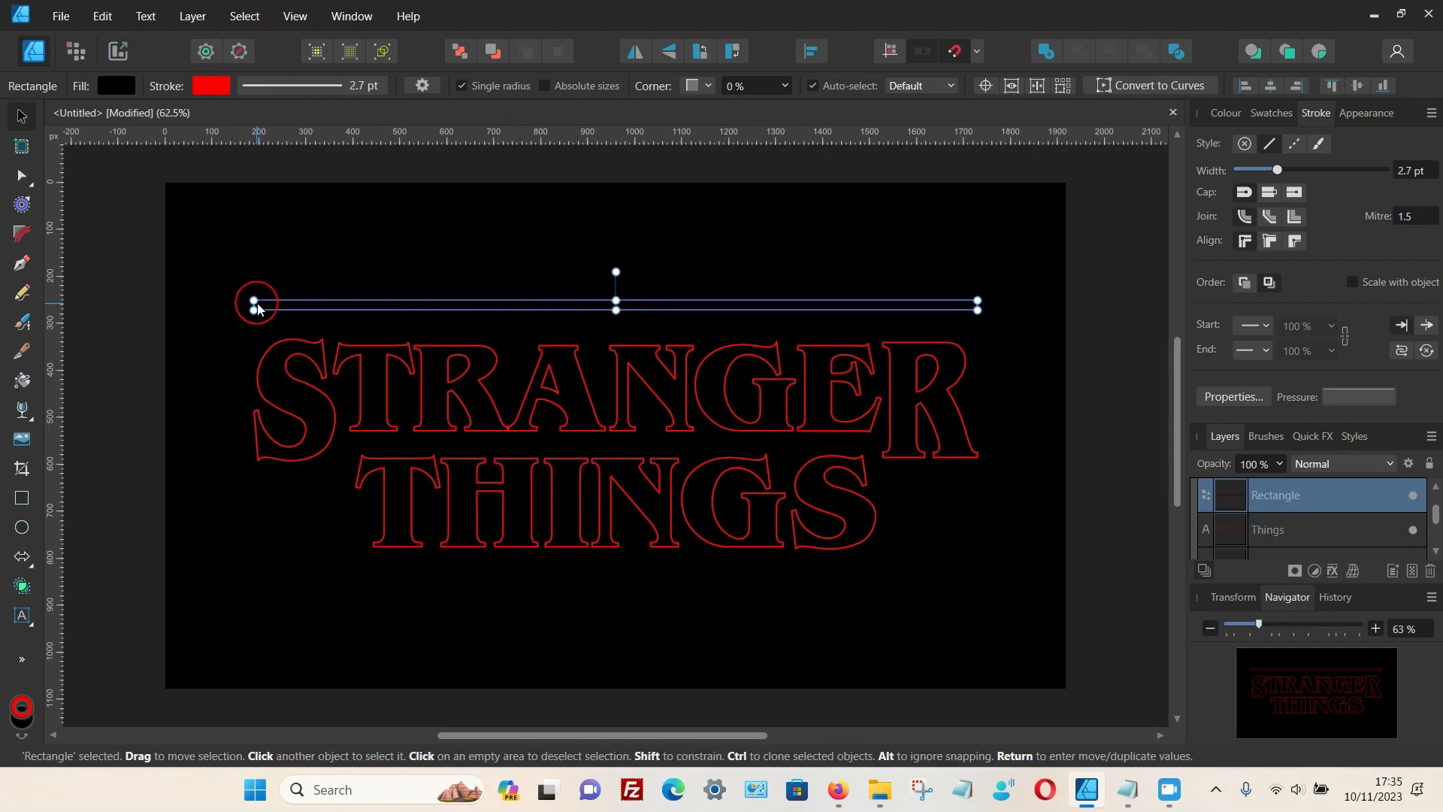
{"action": "left_click", "coordinate": [618, 299]}
{"action": "left_click_drag", "start_coordinate": [618, 299], "coordinate": [616, 303]}
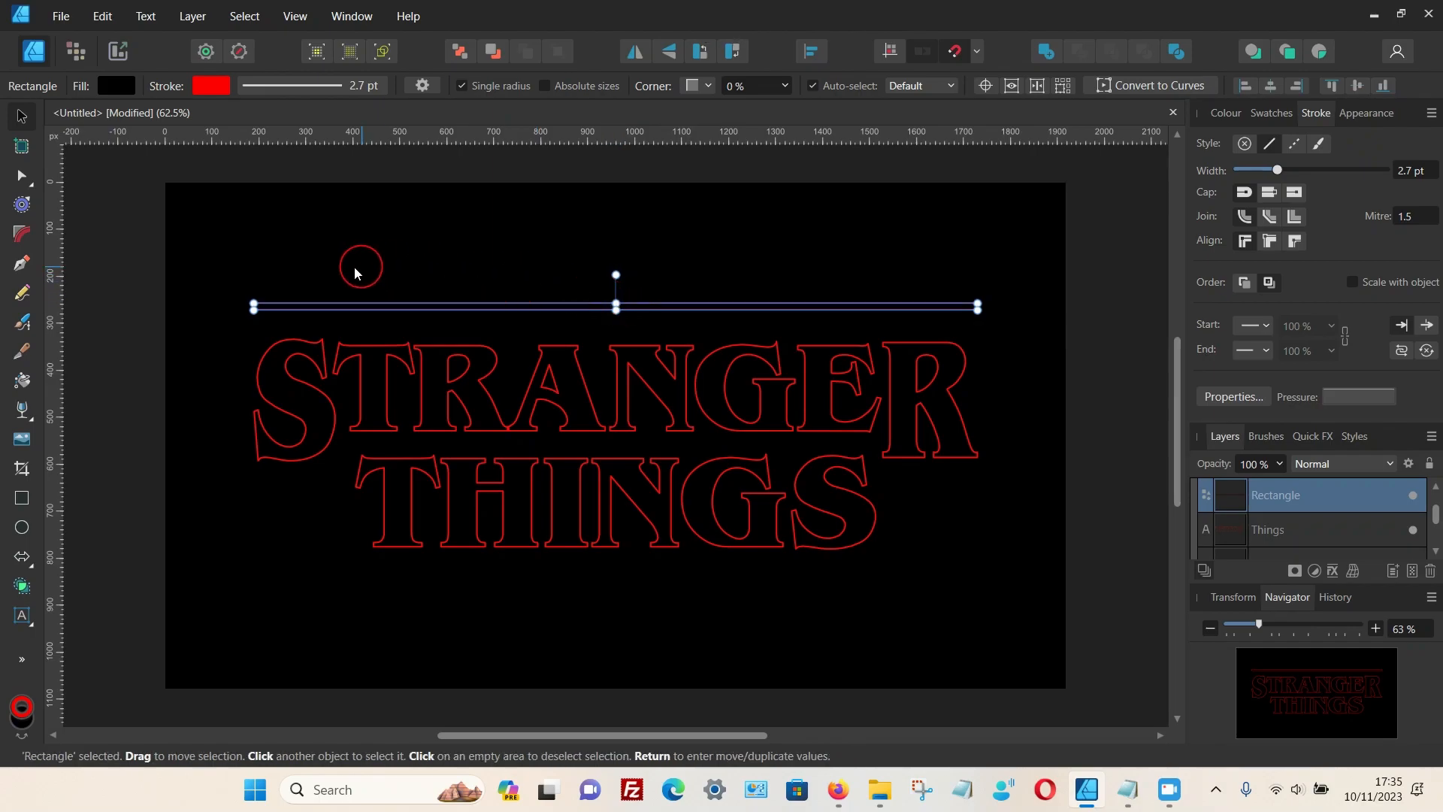
{"action": "left_click", "coordinate": [123, 268]}
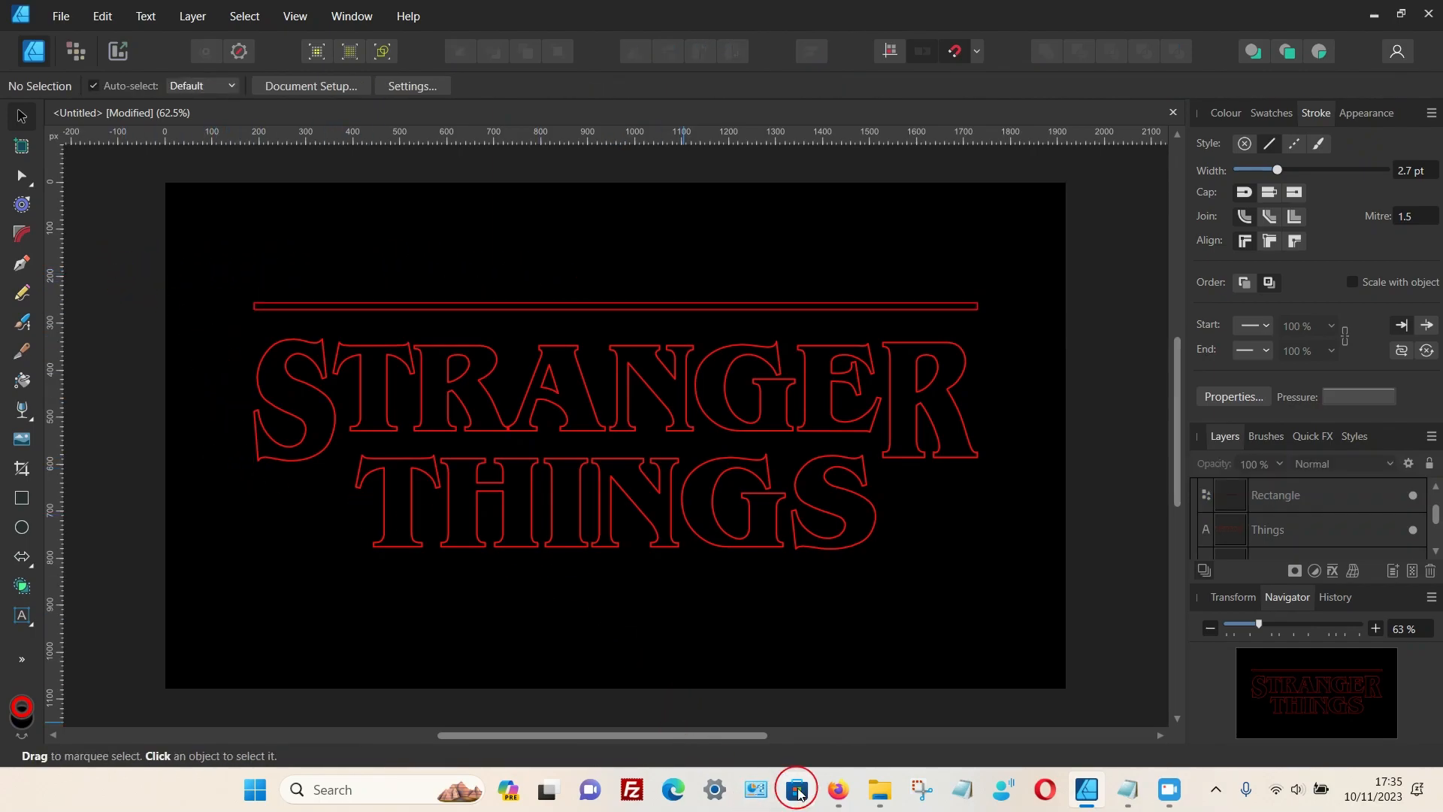
Step: Lower the long bar to just above the STRANGER letters and compare its placement with the Firefox reference logo
{"action": "left_click", "coordinate": [839, 790]}
{"action": "left_click", "coordinate": [839, 792]}
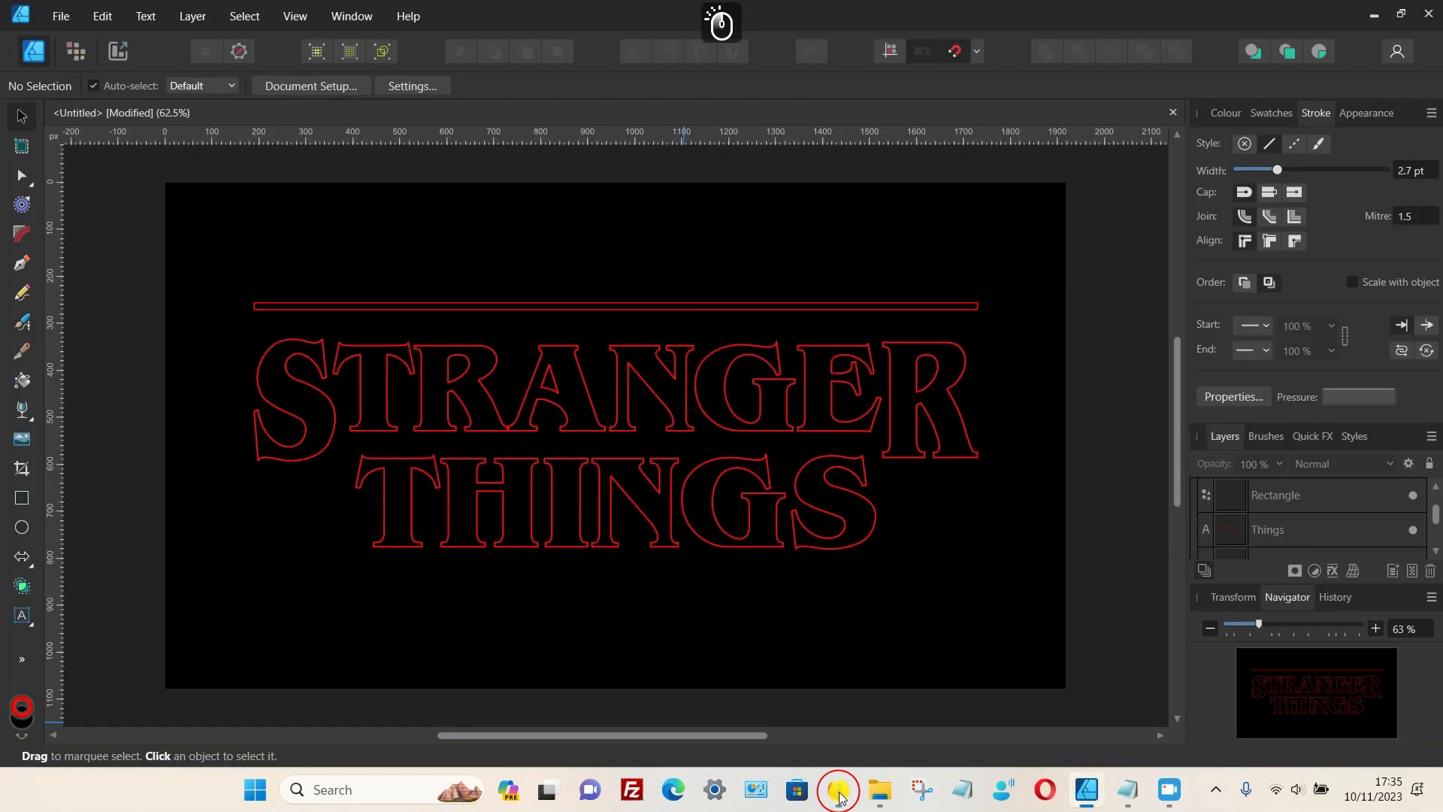
{"action": "left_click", "coordinate": [839, 791]}
{"action": "left_click", "coordinate": [839, 791]}
{"action": "left_click", "coordinate": [21, 115]}
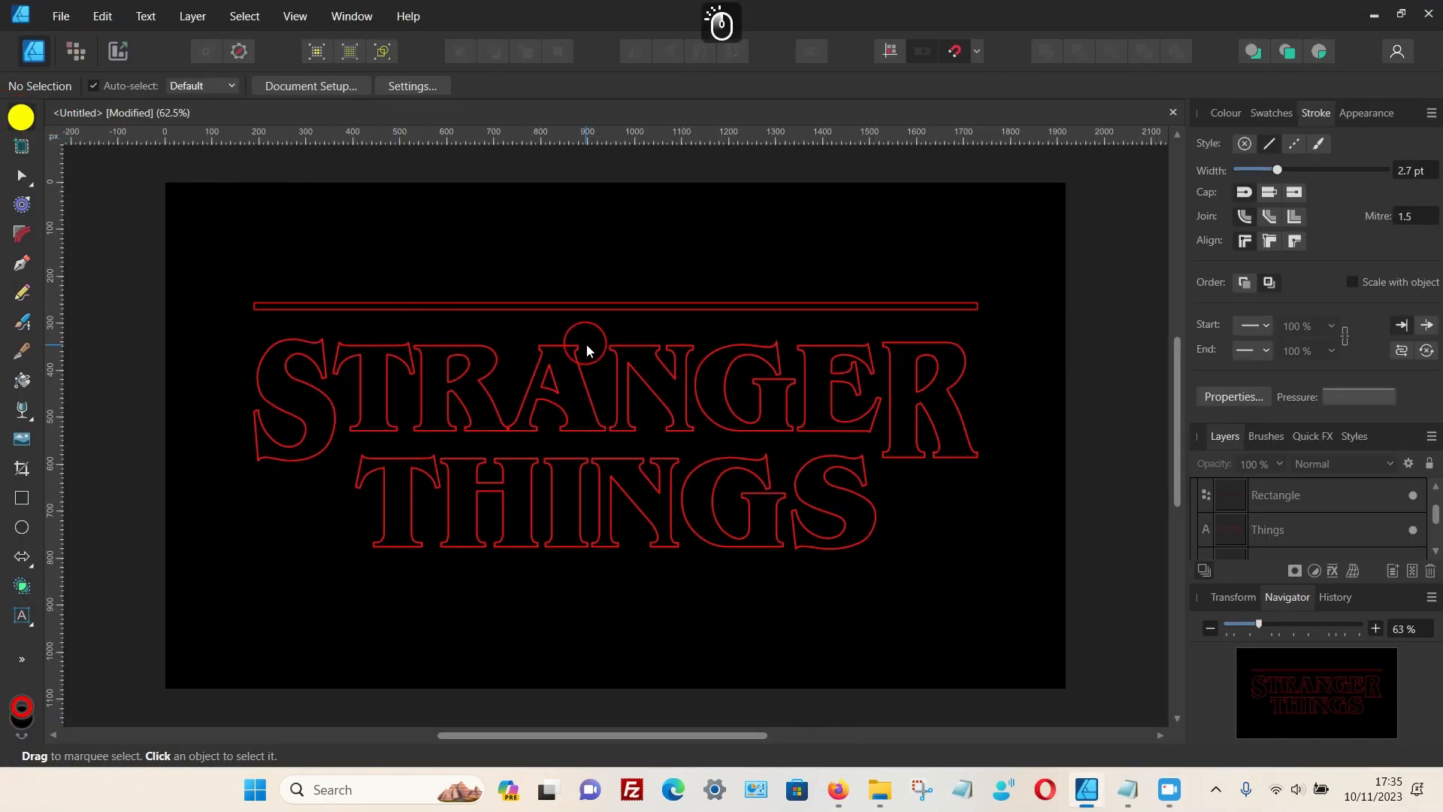
{"action": "left_click", "coordinate": [611, 304]}
{"action": "left_click_drag", "start_coordinate": [610, 303], "coordinate": [611, 323]}
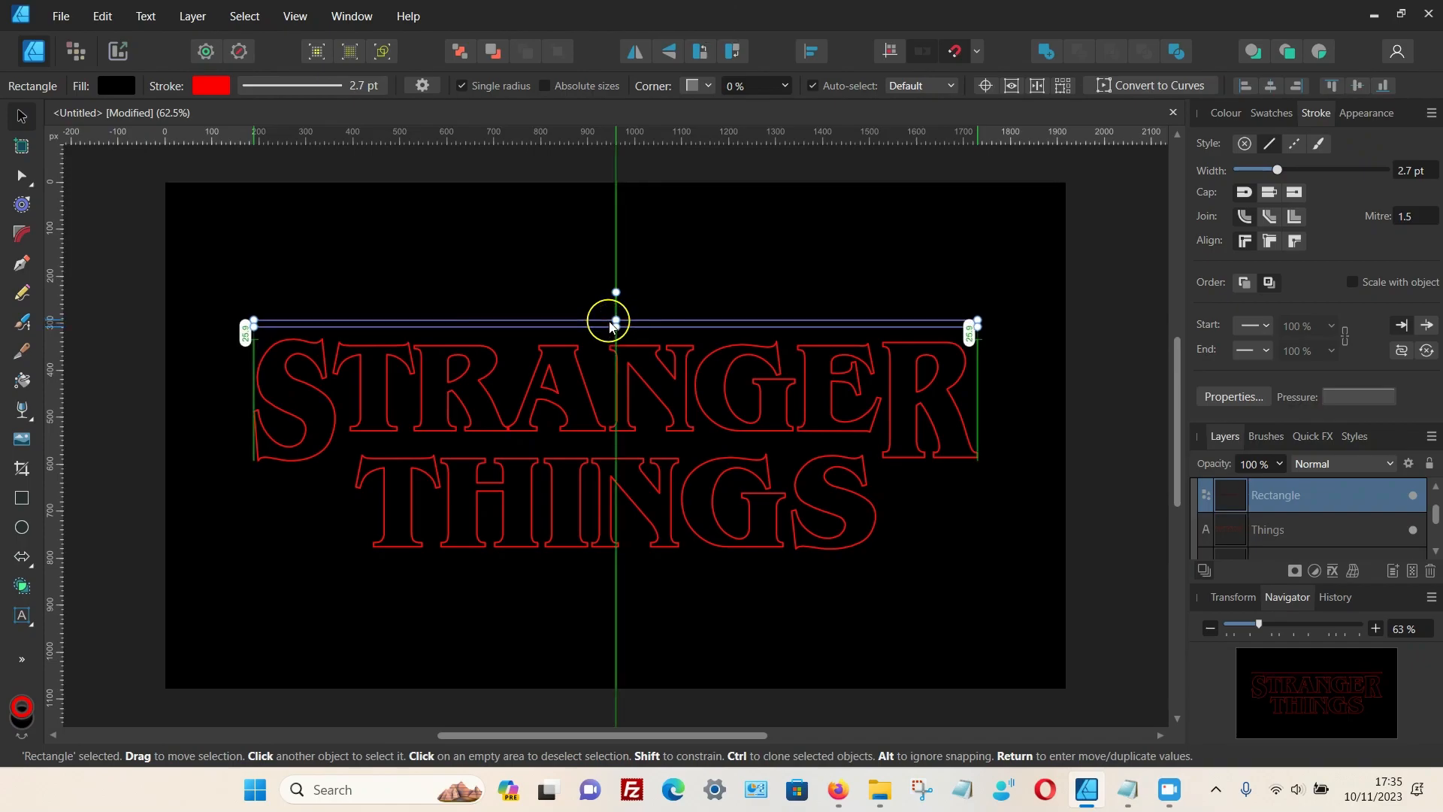
{"action": "left_click_drag", "start_coordinate": [611, 326], "coordinate": [610, 326]}
{"action": "left_click", "coordinate": [92, 332]}
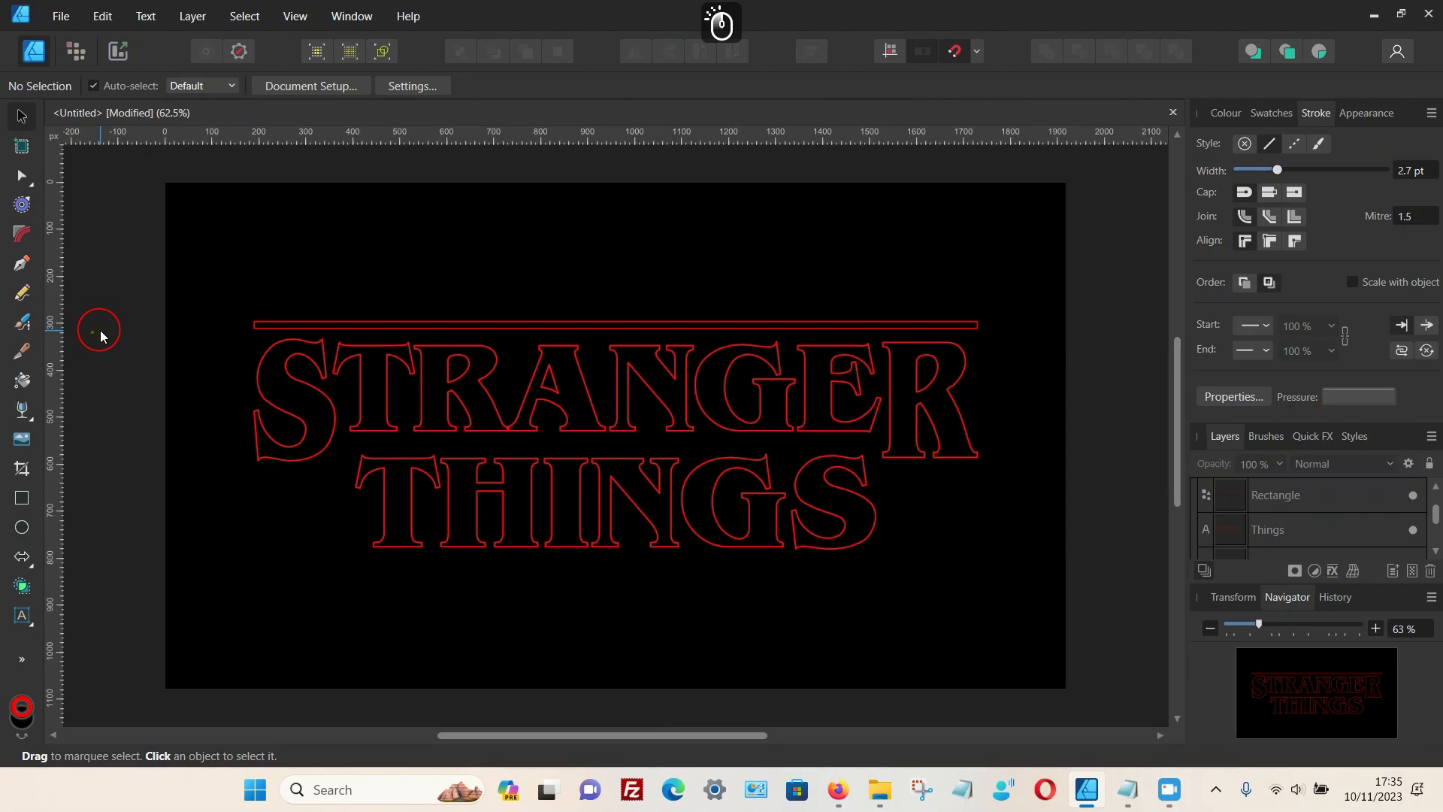
{"action": "left_click", "coordinate": [835, 791]}
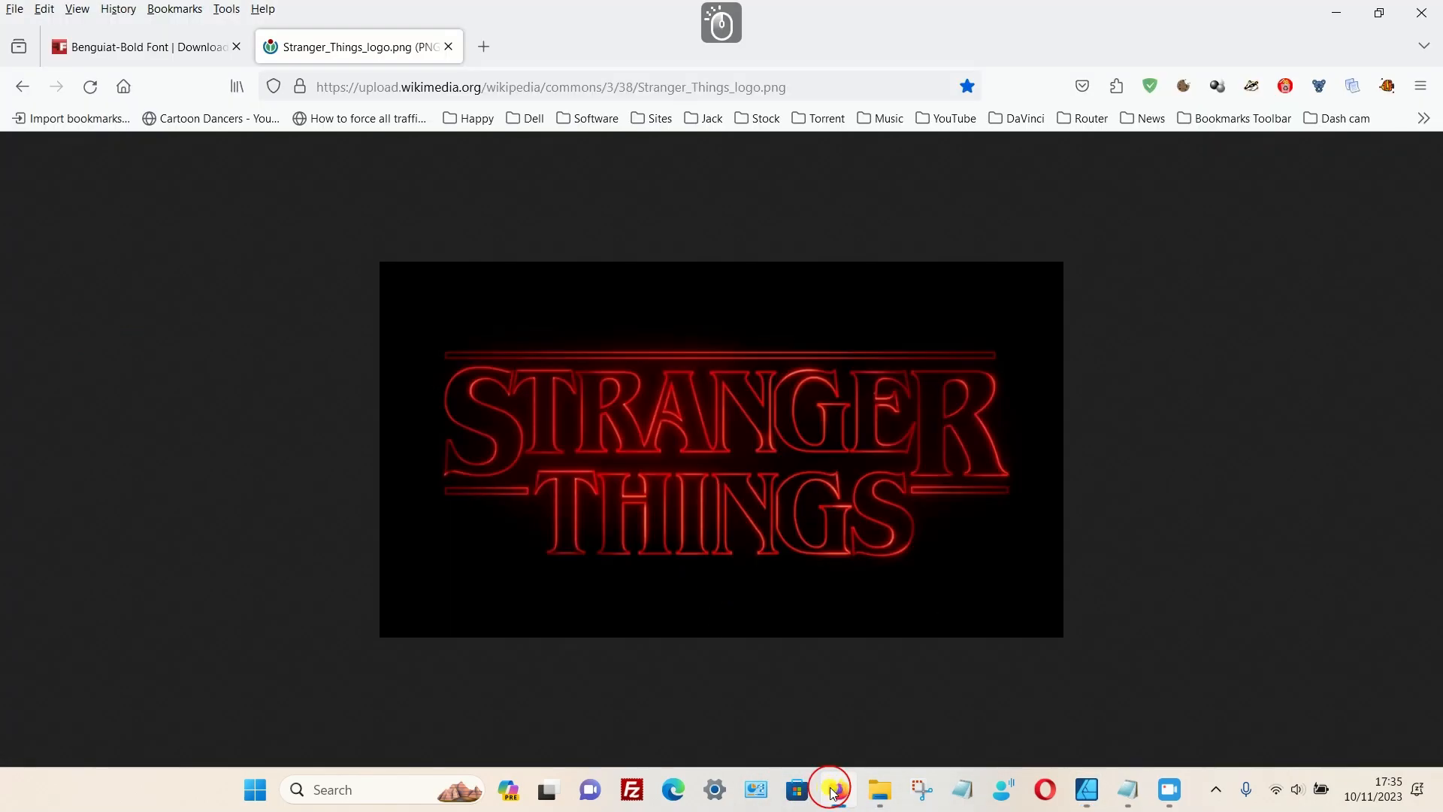
{"action": "left_click", "coordinate": [833, 791]}
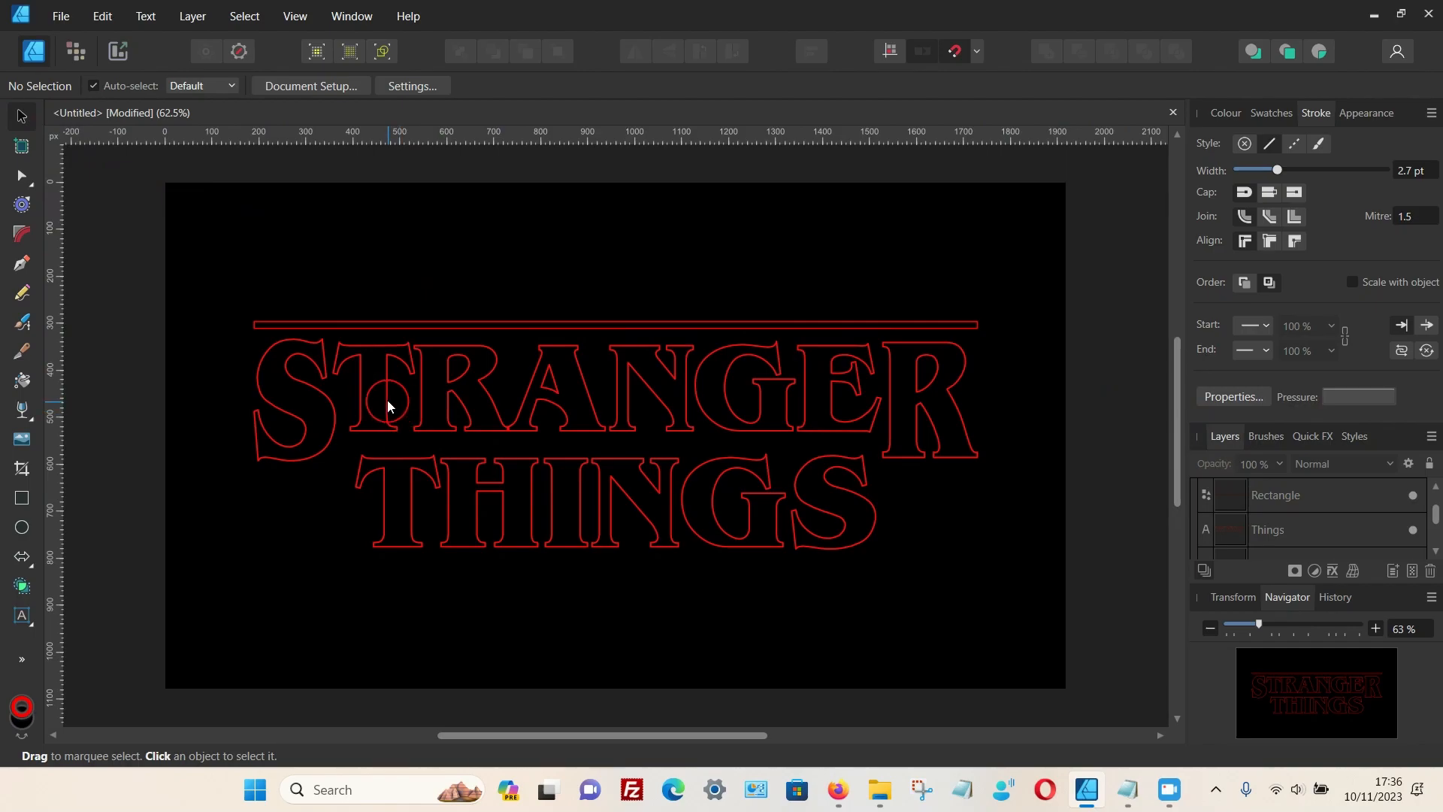
{"action": "left_click", "coordinate": [1269, 497]}
{"action": "right_click", "coordinate": [1269, 498]}
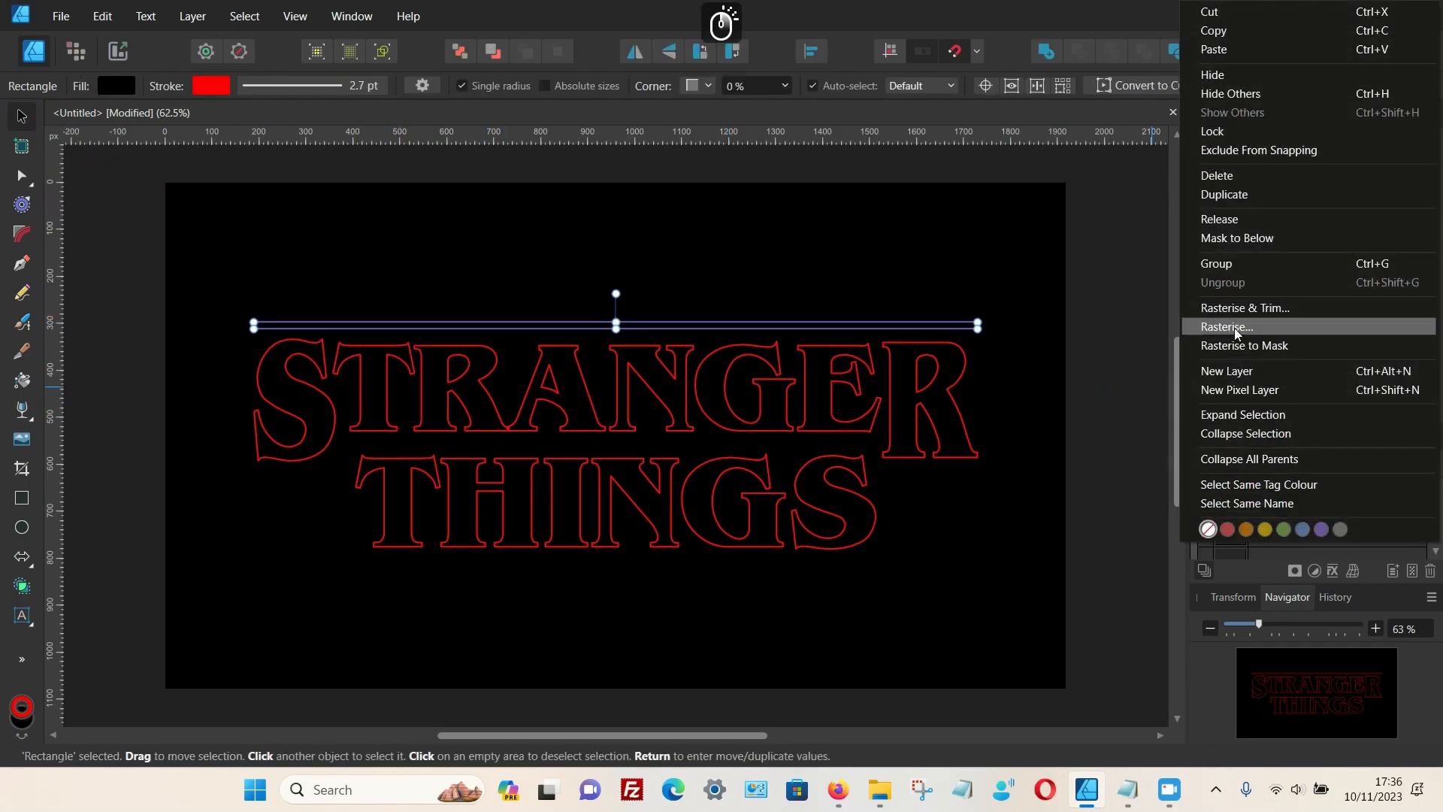
{"action": "left_click", "coordinate": [124, 330]}
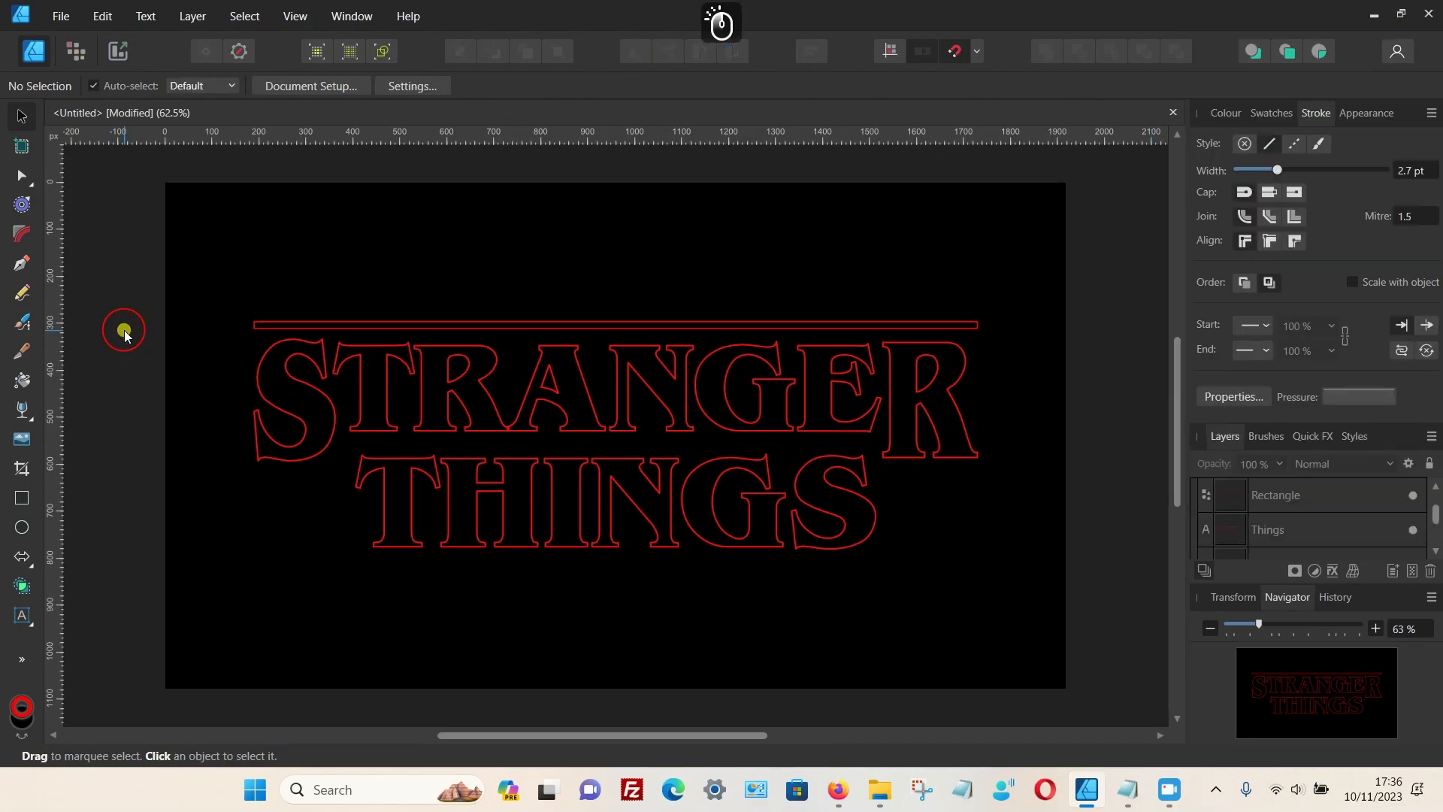
Step: Duplicate the long bar and place the copy just below the S of STRANGER, level with the upper part of THINGS
{"action": "left_click", "coordinate": [345, 316]}
{"action": "left_click", "coordinate": [354, 324]}
{"action": "left_click_drag", "start_coordinate": [355, 323], "coordinate": [336, 487]}
{"action": "left_click", "coordinate": [336, 519]}
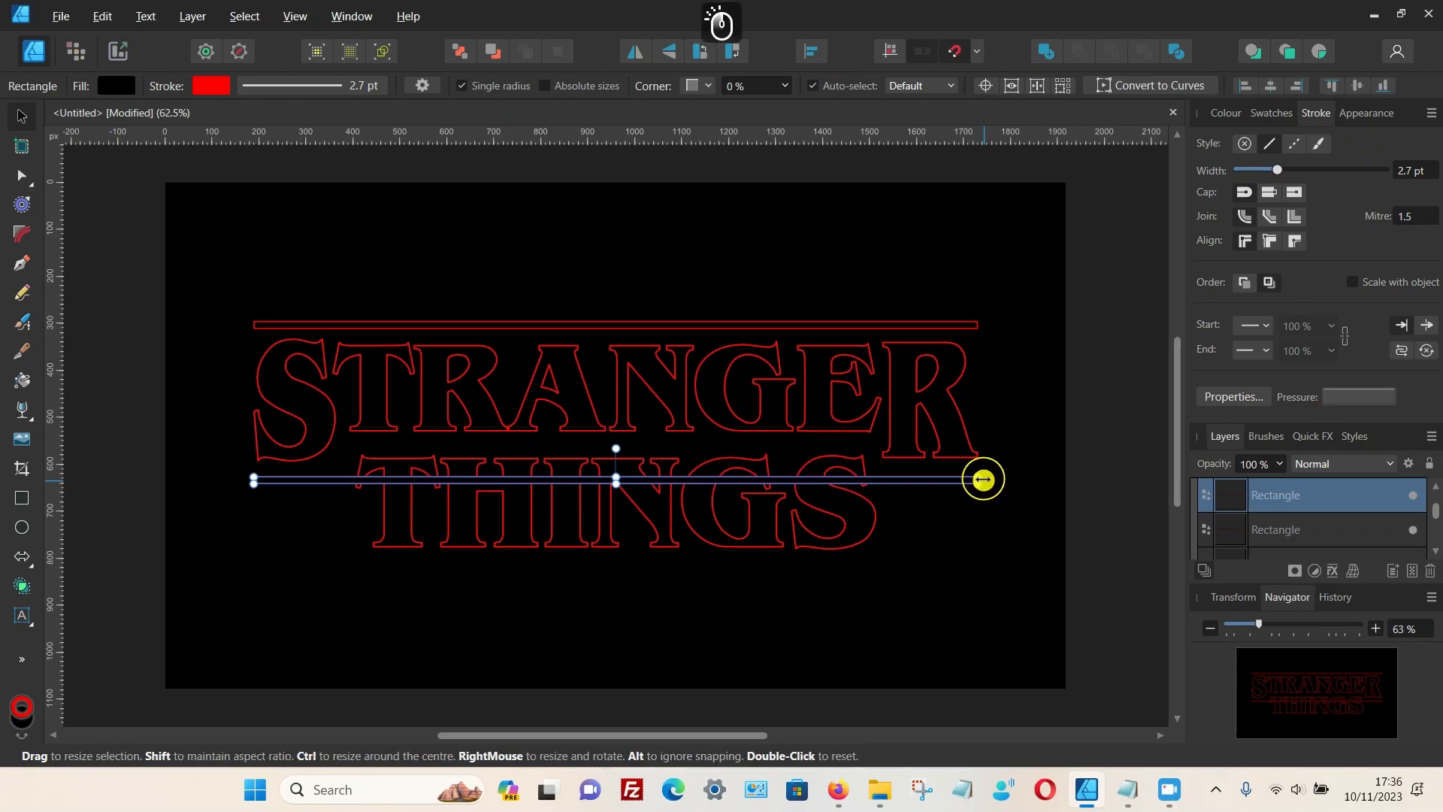
Step: Shorten the copied bar from its right end to about the width of the S above, stopping before THINGS, and deselect it
{"action": "left_click_drag", "start_coordinate": [981, 481], "coordinate": [366, 473]}
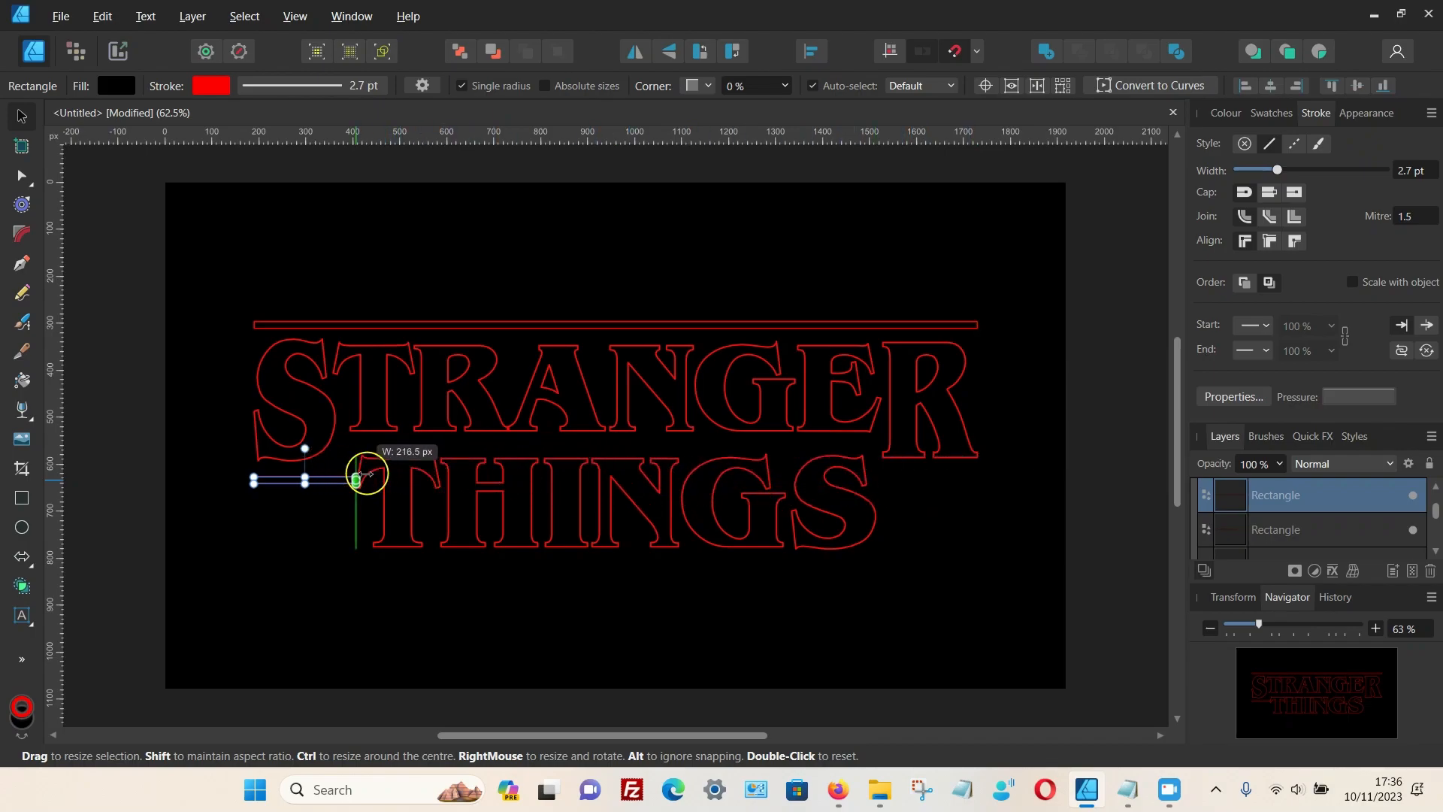
{"action": "mouse_move", "coordinate": [366, 473]}
{"action": "left_mouse_down"}
{"action": "mouse_move", "coordinate": [348, 479]}
{"action": "mouse_move", "coordinate": [367, 479]}
{"action": "left_mouse_up"}
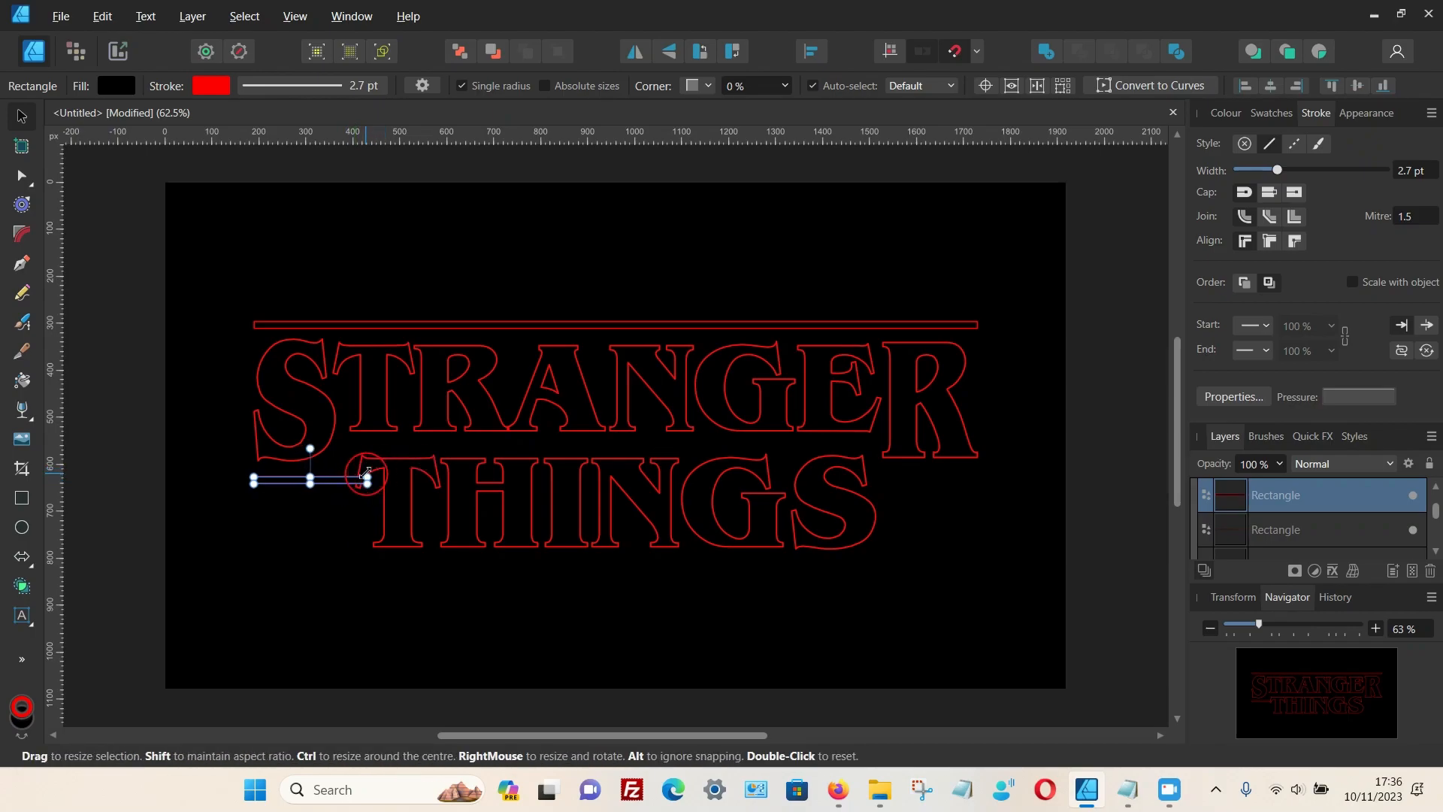
{"action": "left_click_drag", "start_coordinate": [367, 481], "coordinate": [338, 478]}
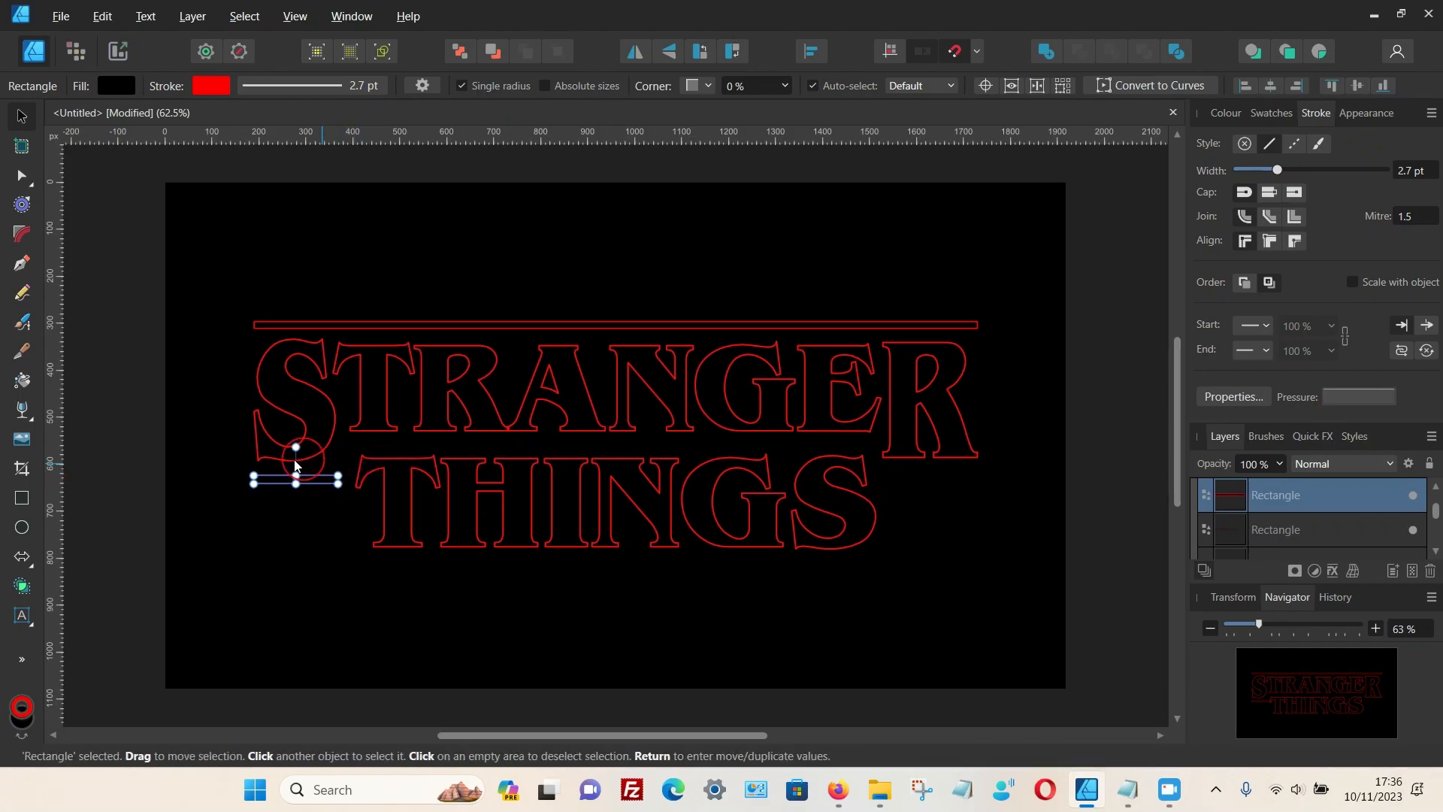
{"action": "left_click", "coordinate": [169, 391]}
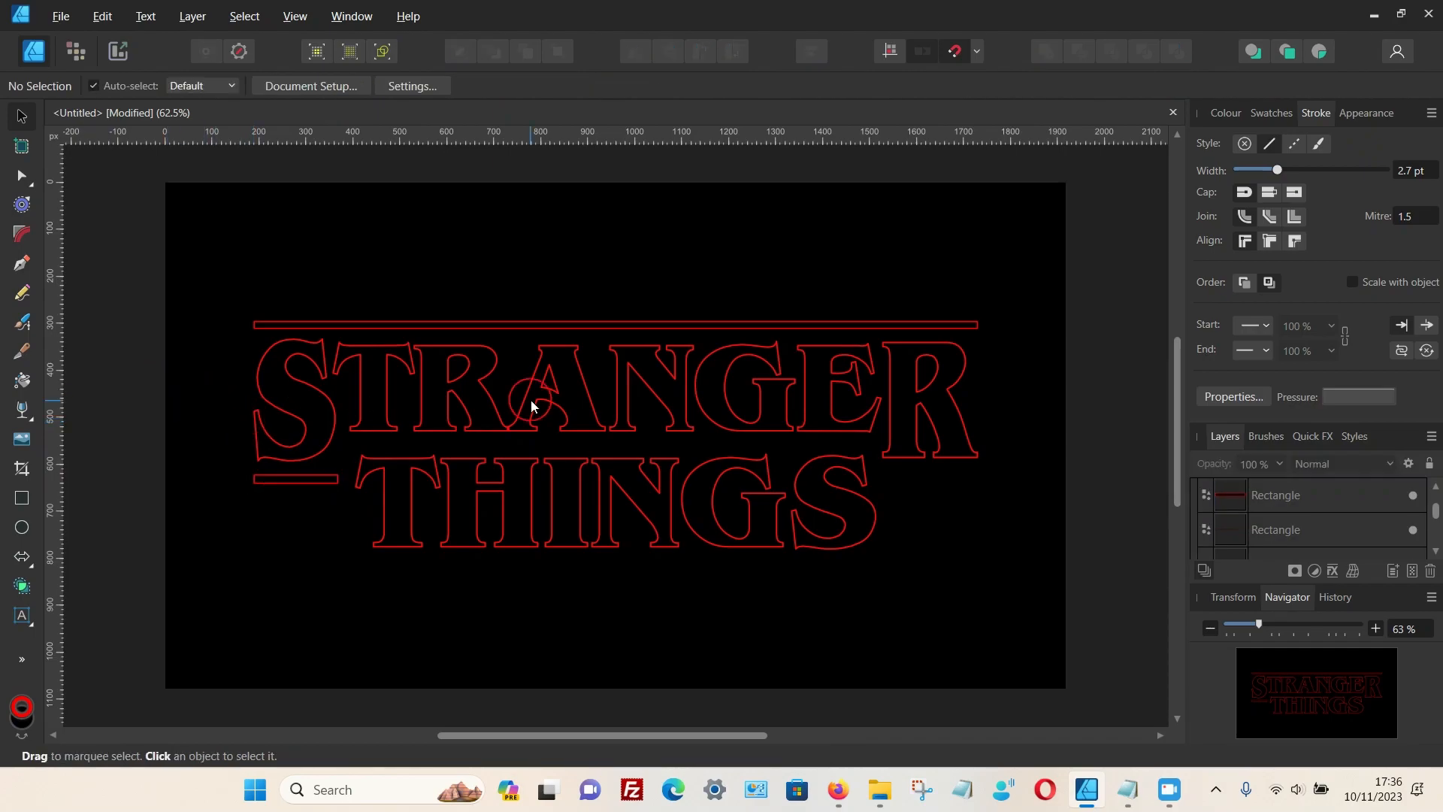
Step: Duplicate the short bar to the right of THINGS beneath the R, aligning its right end with the long bar
{"action": "left_click", "coordinate": [24, 117]}
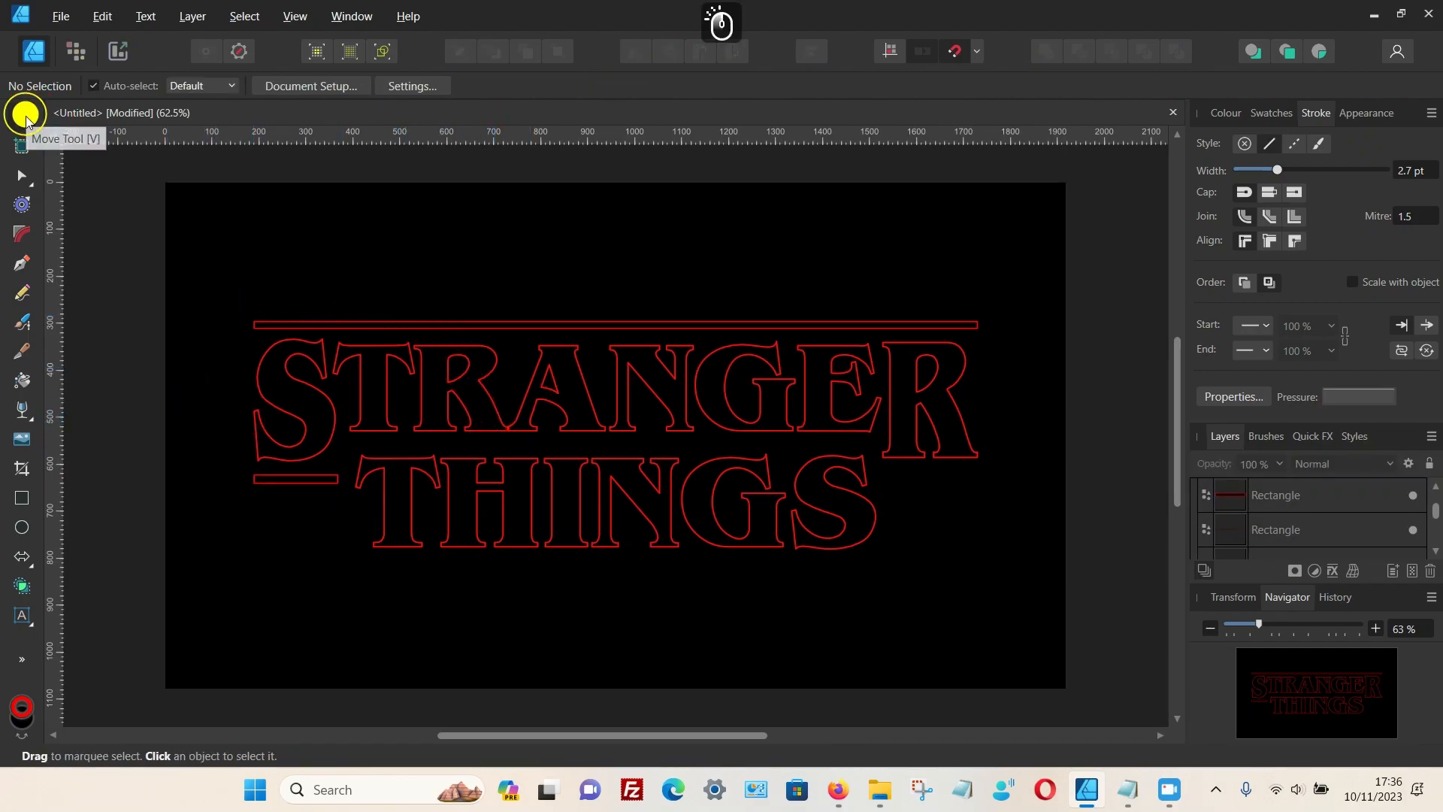
{"action": "left_click", "coordinate": [296, 481], "text": "alt"}
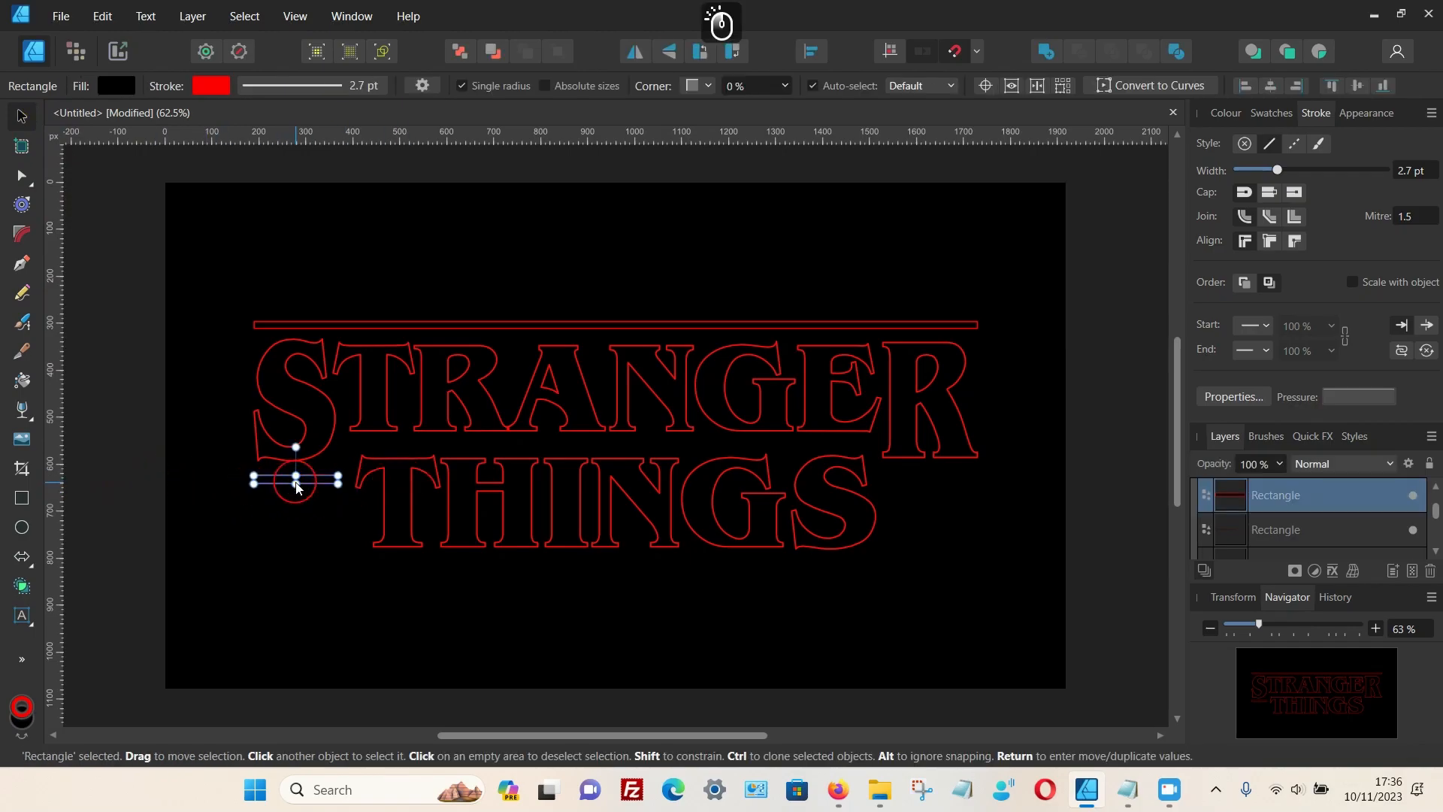
{"action": "left_click_drag", "start_coordinate": [296, 482], "coordinate": [933, 488]}
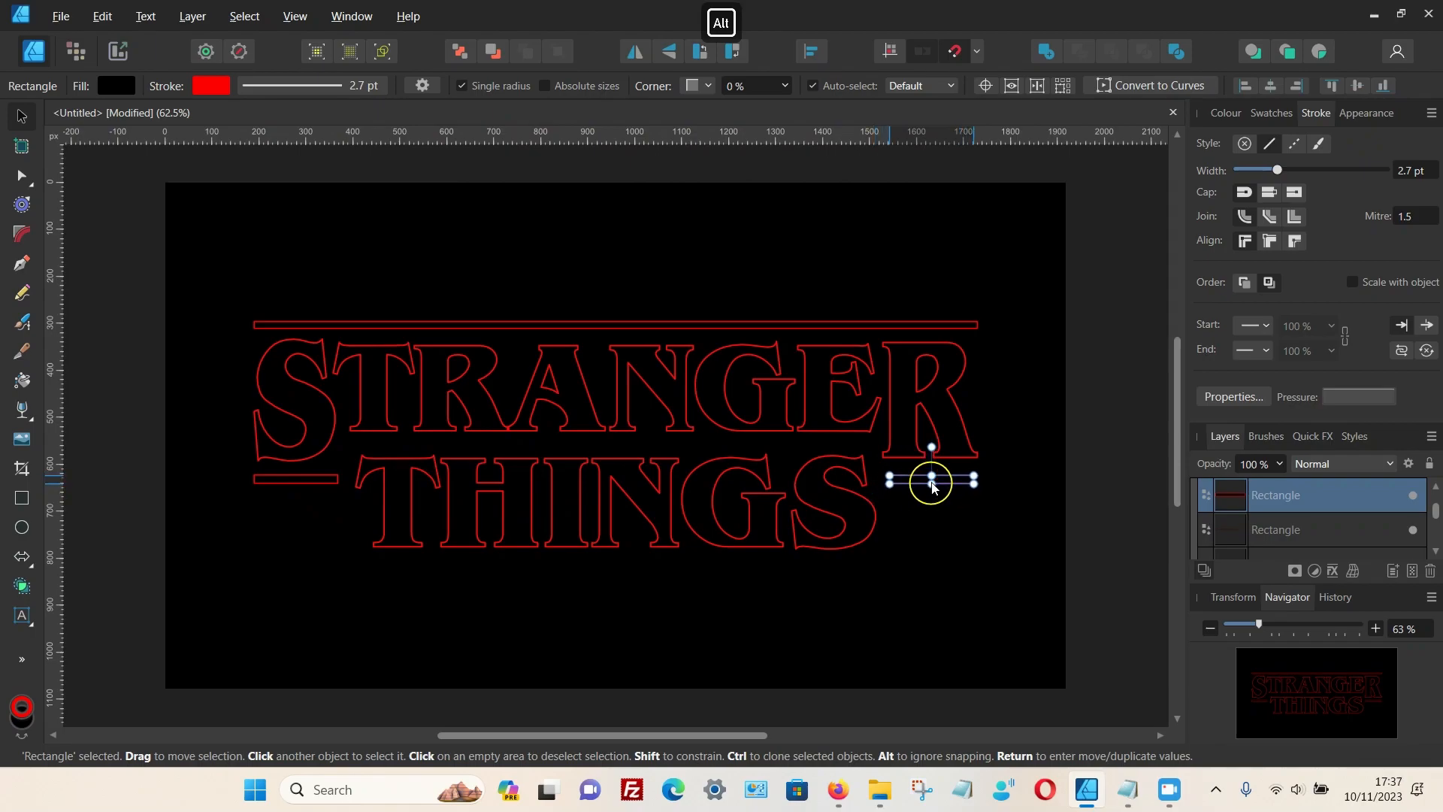
{"action": "left_click", "coordinate": [970, 515]}
{"action": "left_click_drag", "start_coordinate": [957, 482], "coordinate": [950, 480]}
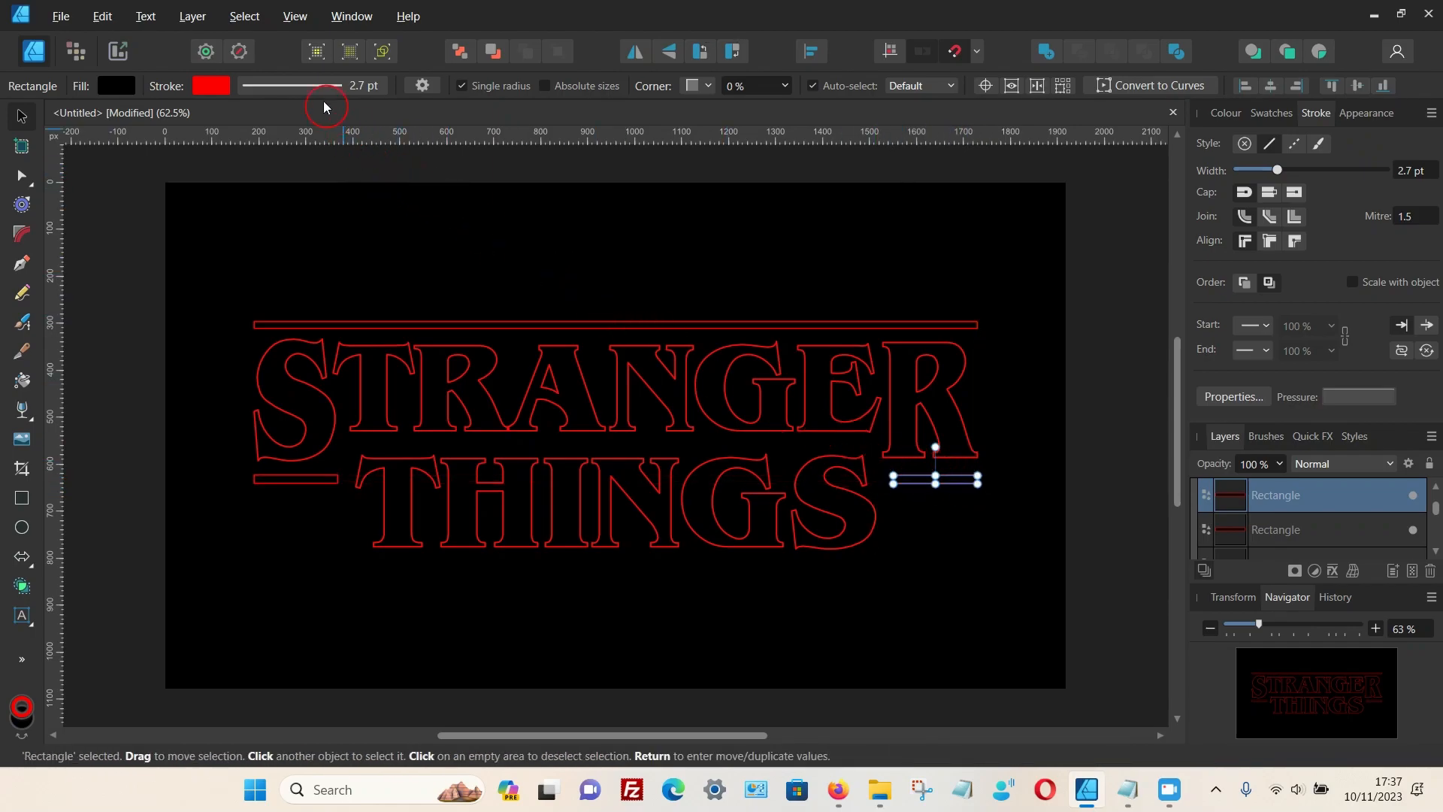
Step: Raise the short bar beneath the R slightly with the grid shown as a guide, and hide the grid again
{"action": "left_click", "coordinate": [294, 16]}
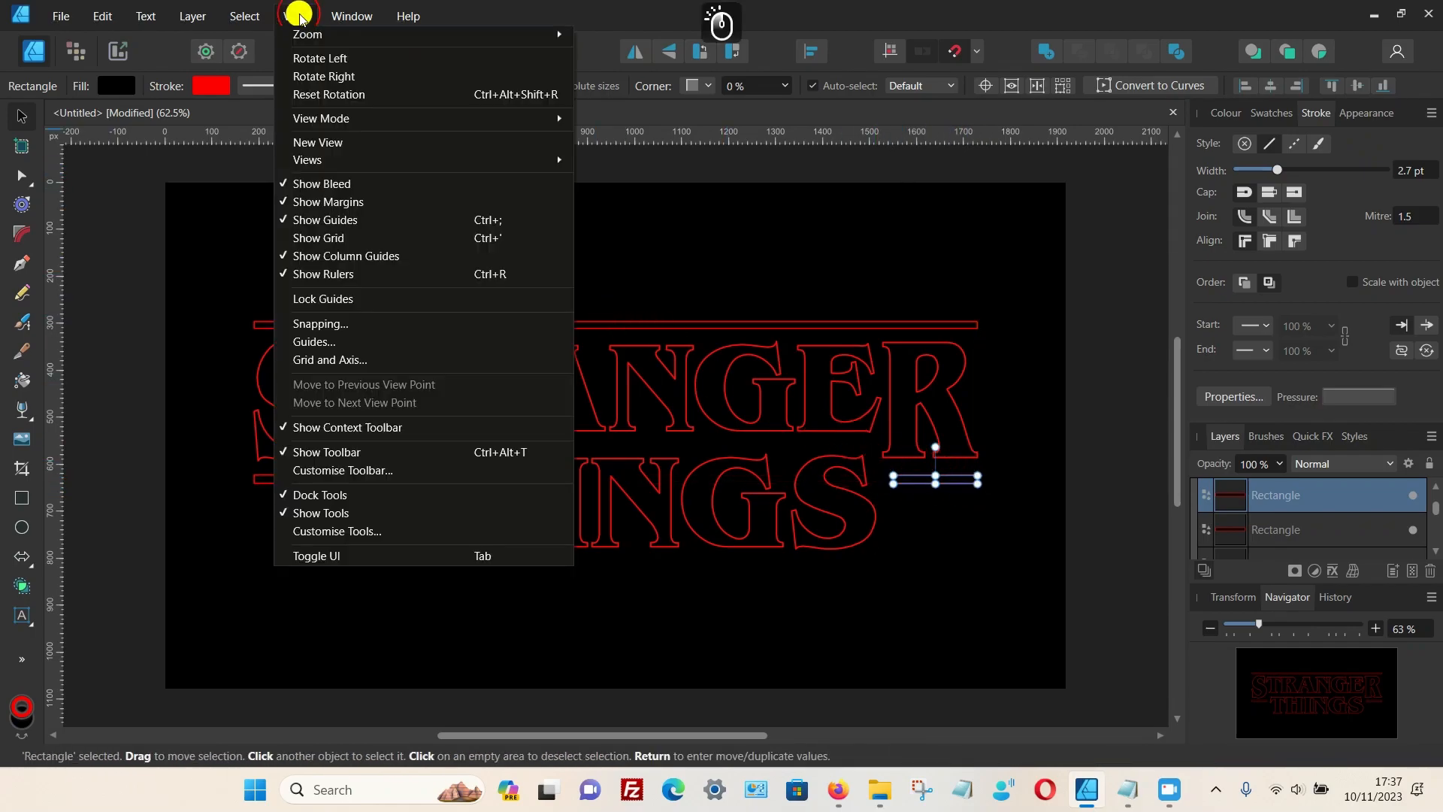
{"action": "left_click", "coordinate": [312, 239]}
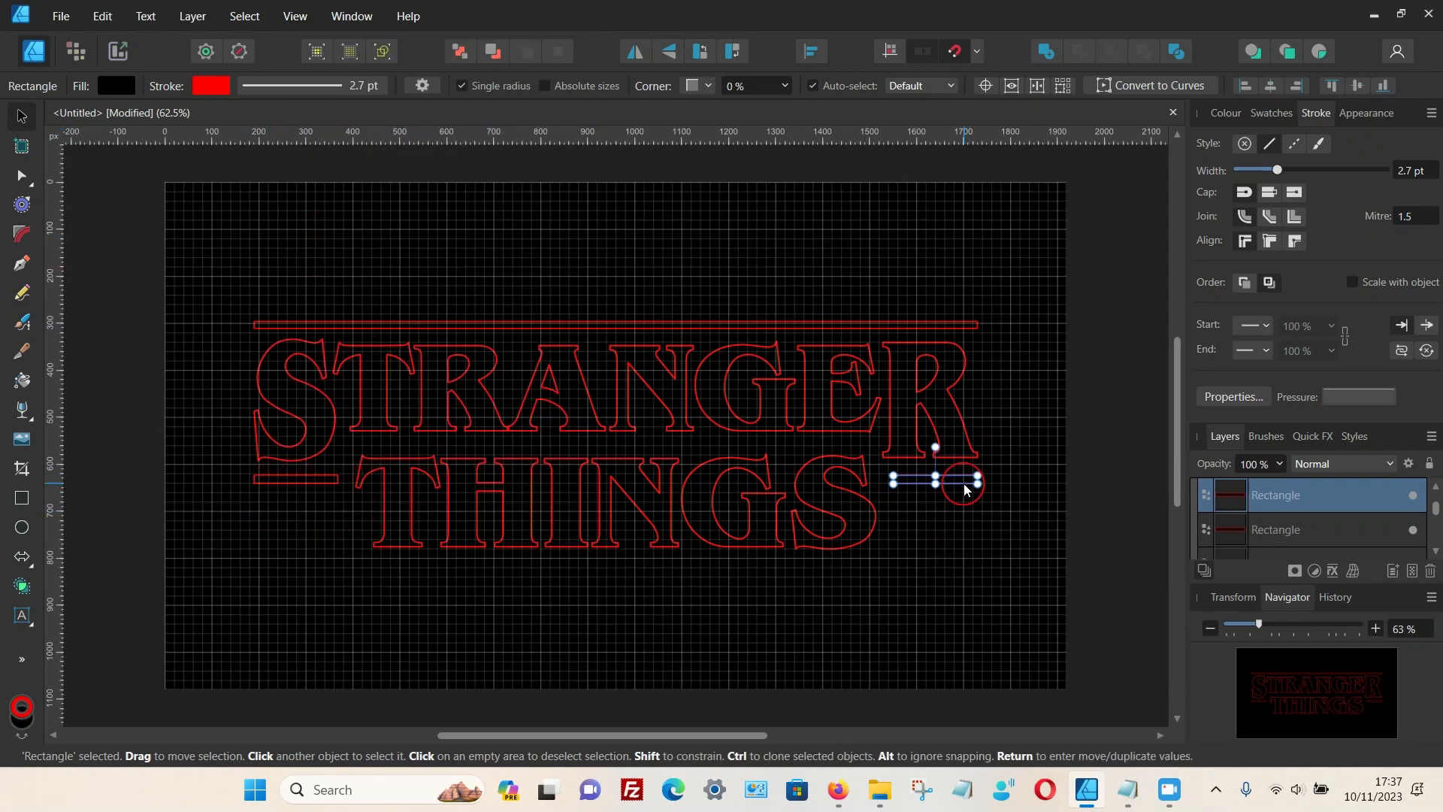
{"action": "mouse_move", "coordinate": [960, 485]}
{"action": "left_mouse_down"}
{"action": "mouse_move", "coordinate": [939, 481]}
{"action": "mouse_move", "coordinate": [953, 484]}
{"action": "left_mouse_up"}
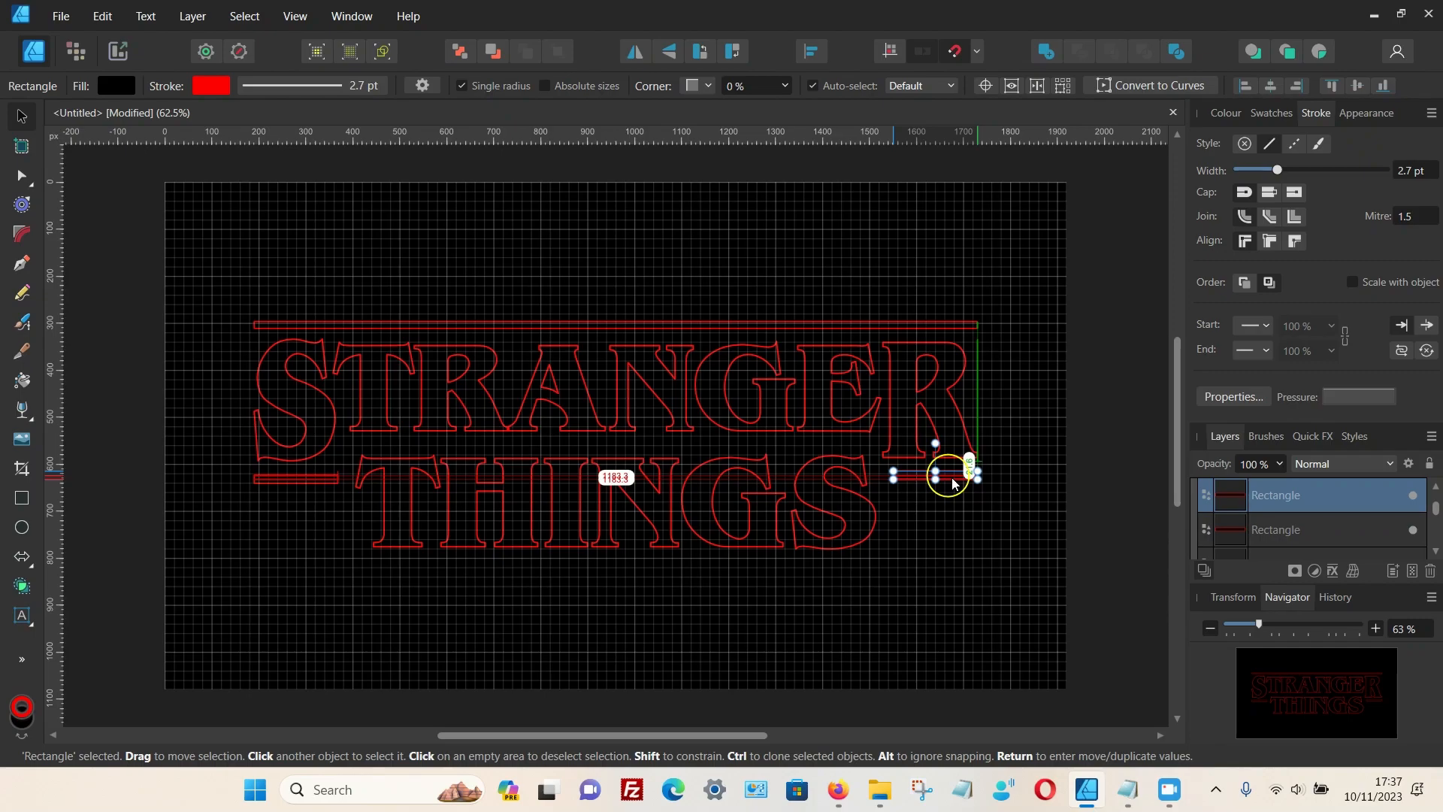
{"action": "left_click_drag", "start_coordinate": [952, 483], "coordinate": [951, 483]}
{"action": "left_click", "coordinate": [295, 15]}
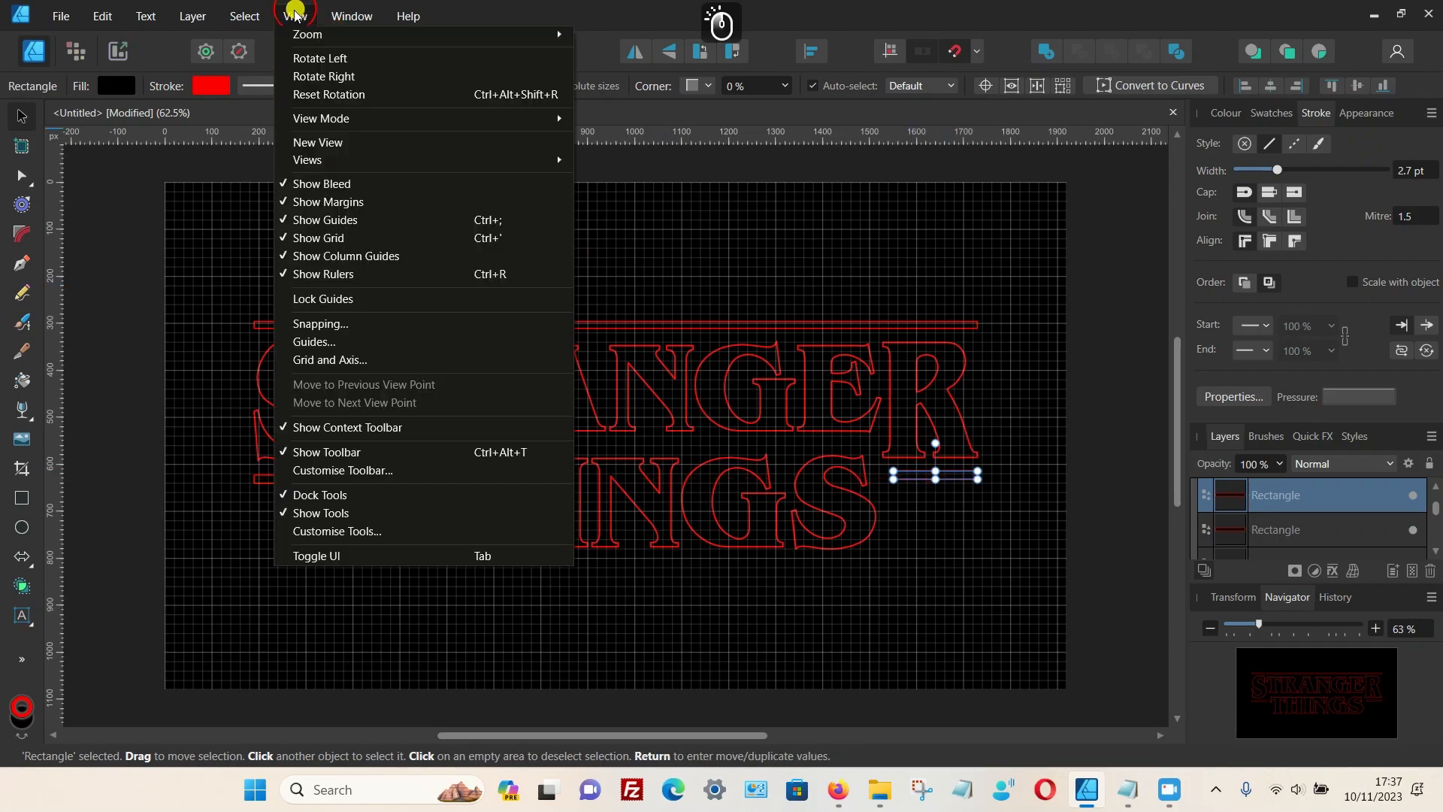
{"action": "left_click", "coordinate": [324, 236]}
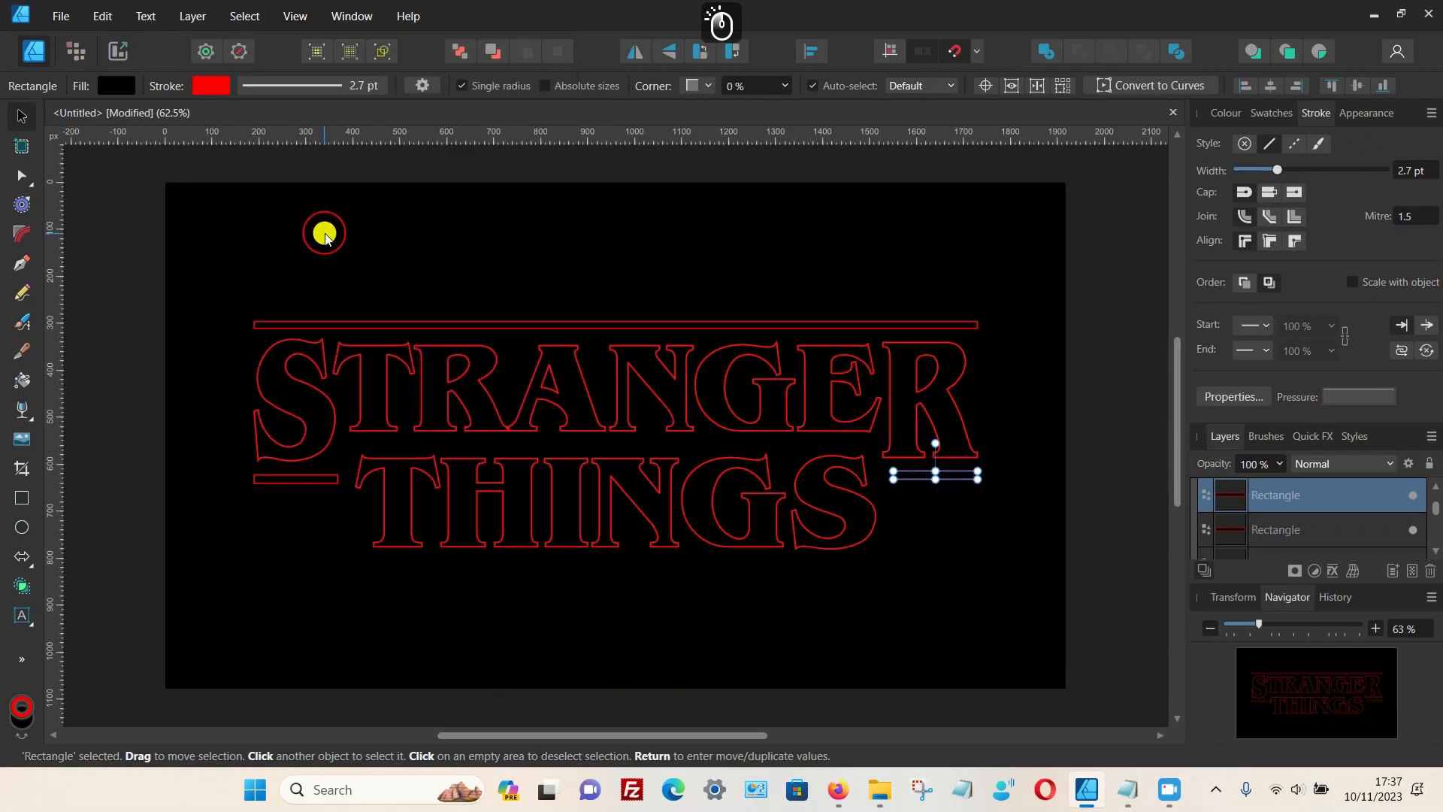
{"action": "left_click", "coordinate": [139, 314]}
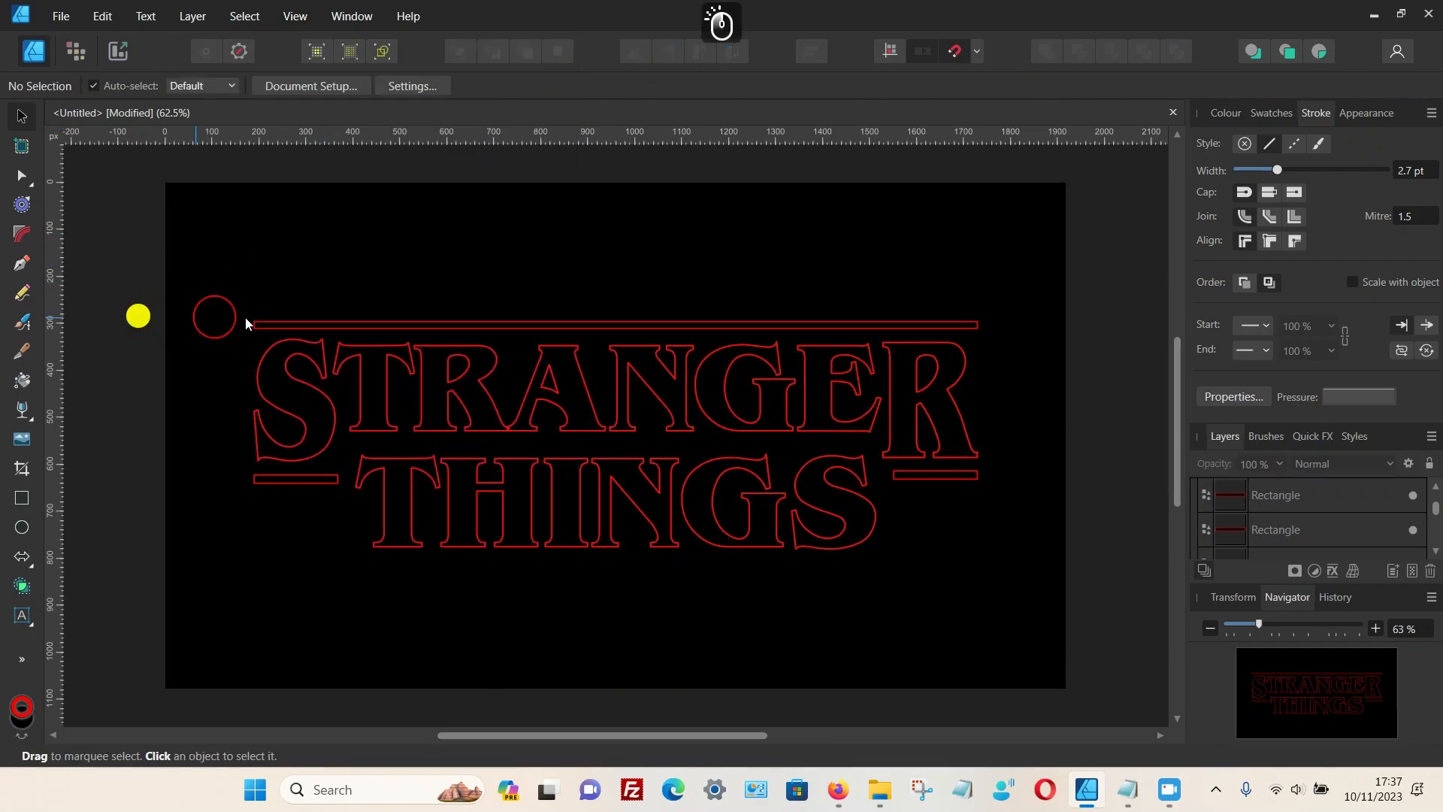
Step: Extend the left end of the short bar beneath the R slightly towards THINGS and deselect it
{"action": "left_click", "coordinate": [891, 472]}
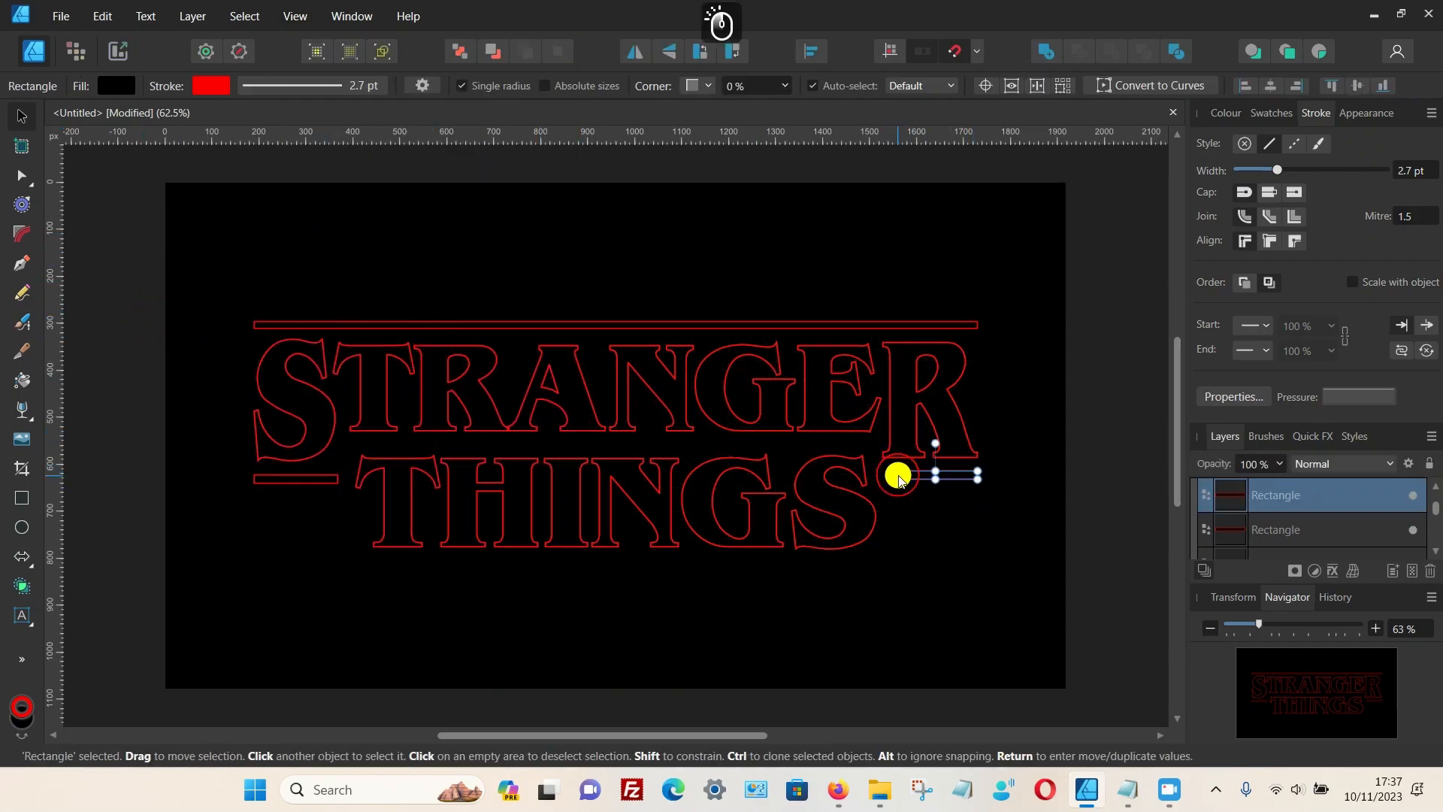
{"action": "left_click_drag", "start_coordinate": [892, 475], "coordinate": [886, 474]}
{"action": "left_click", "coordinate": [998, 442]}
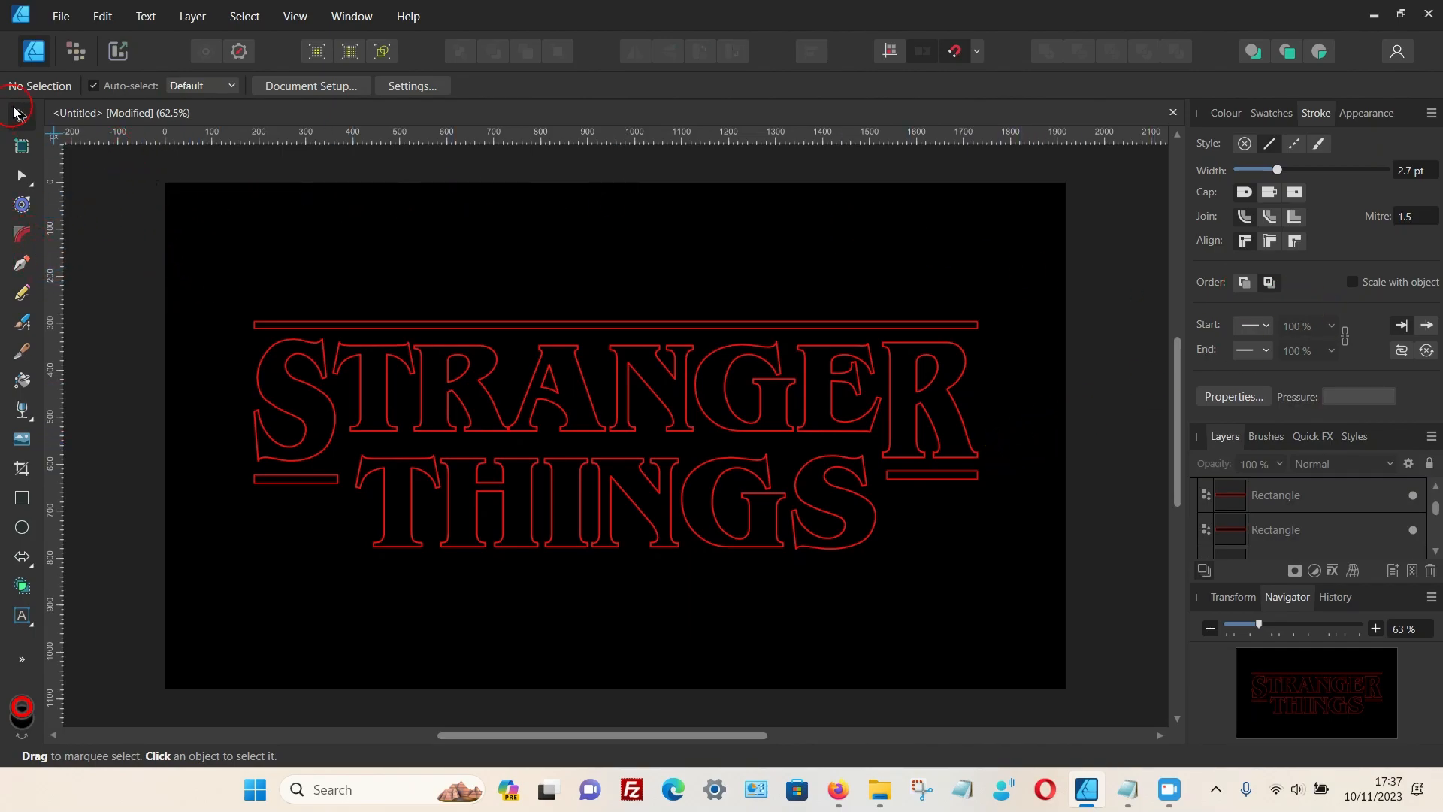
Step: Compare the outlined logo with the reference Stranger Things logo in Firefox, switching back and forth between the two
{"action": "left_click", "coordinate": [838, 790]}
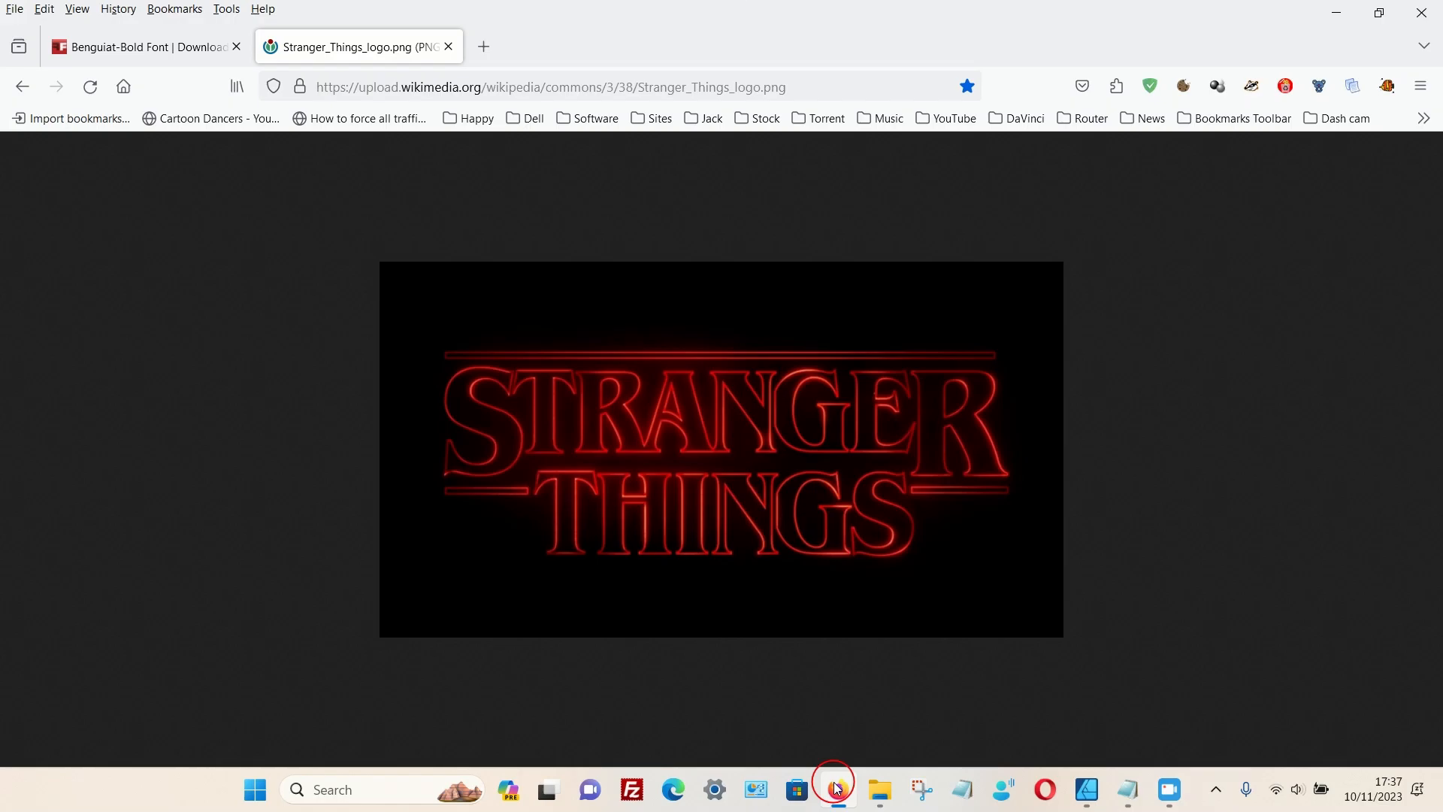
{"action": "left_click", "coordinate": [837, 788]}
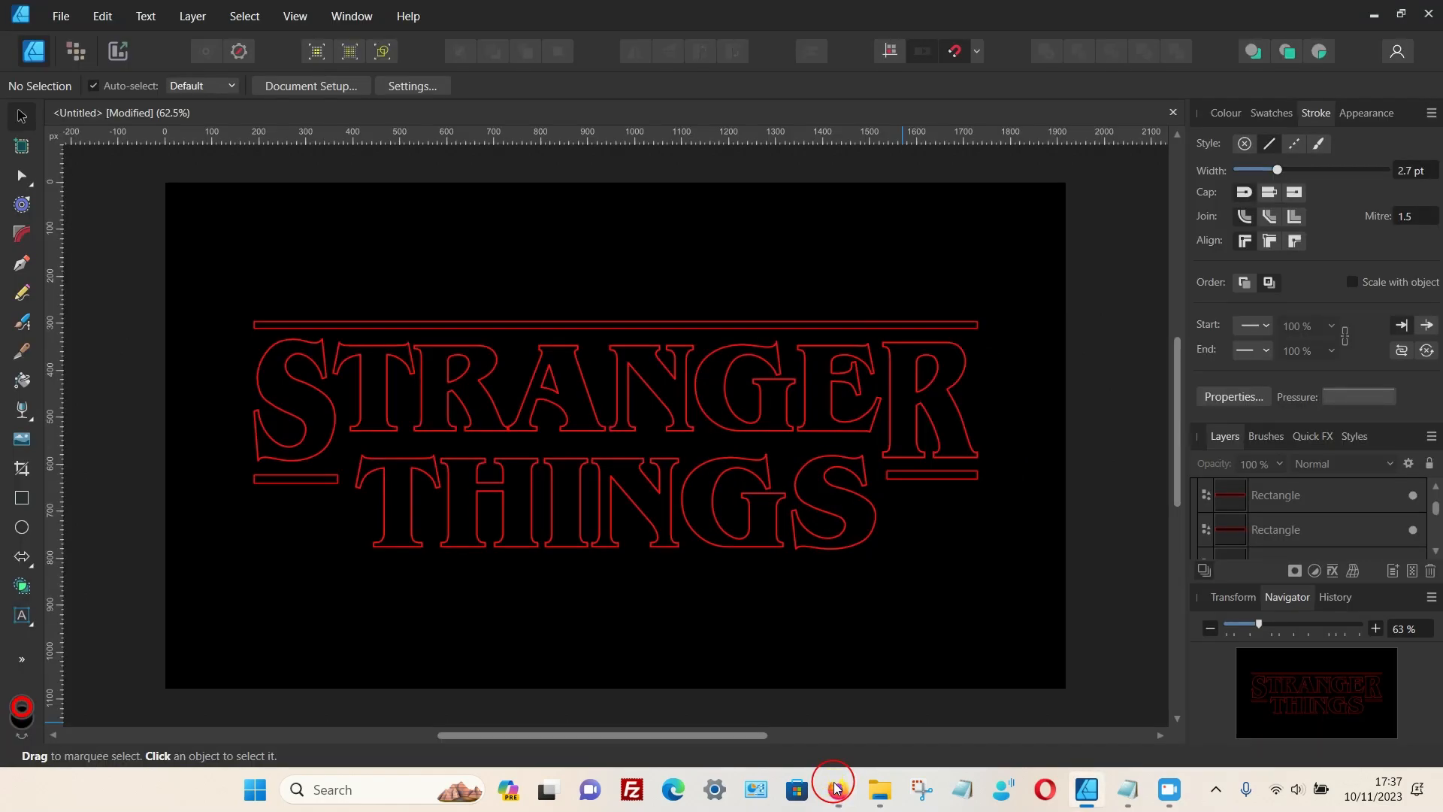
{"action": "left_click", "coordinate": [836, 788]}
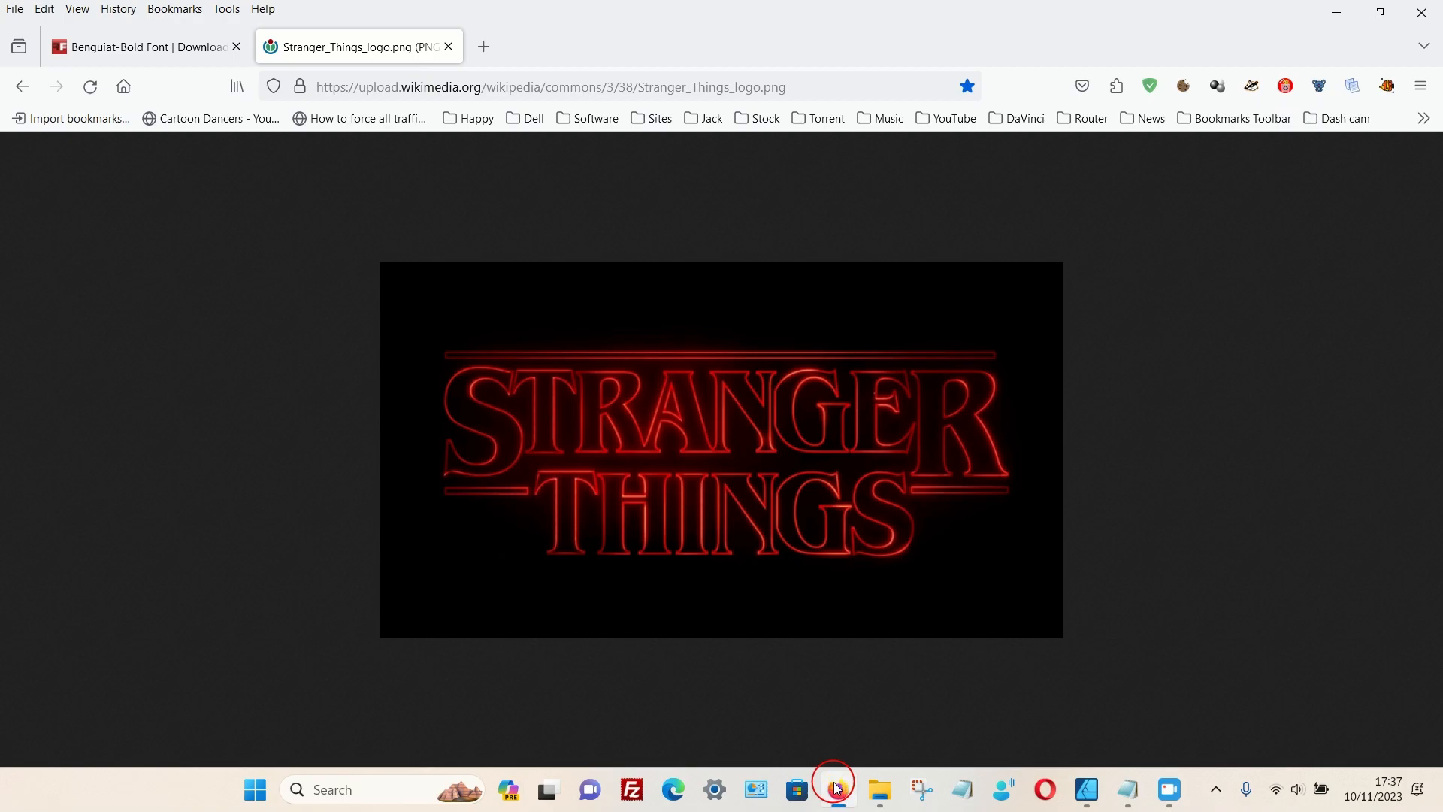
{"action": "left_click", "coordinate": [837, 787]}
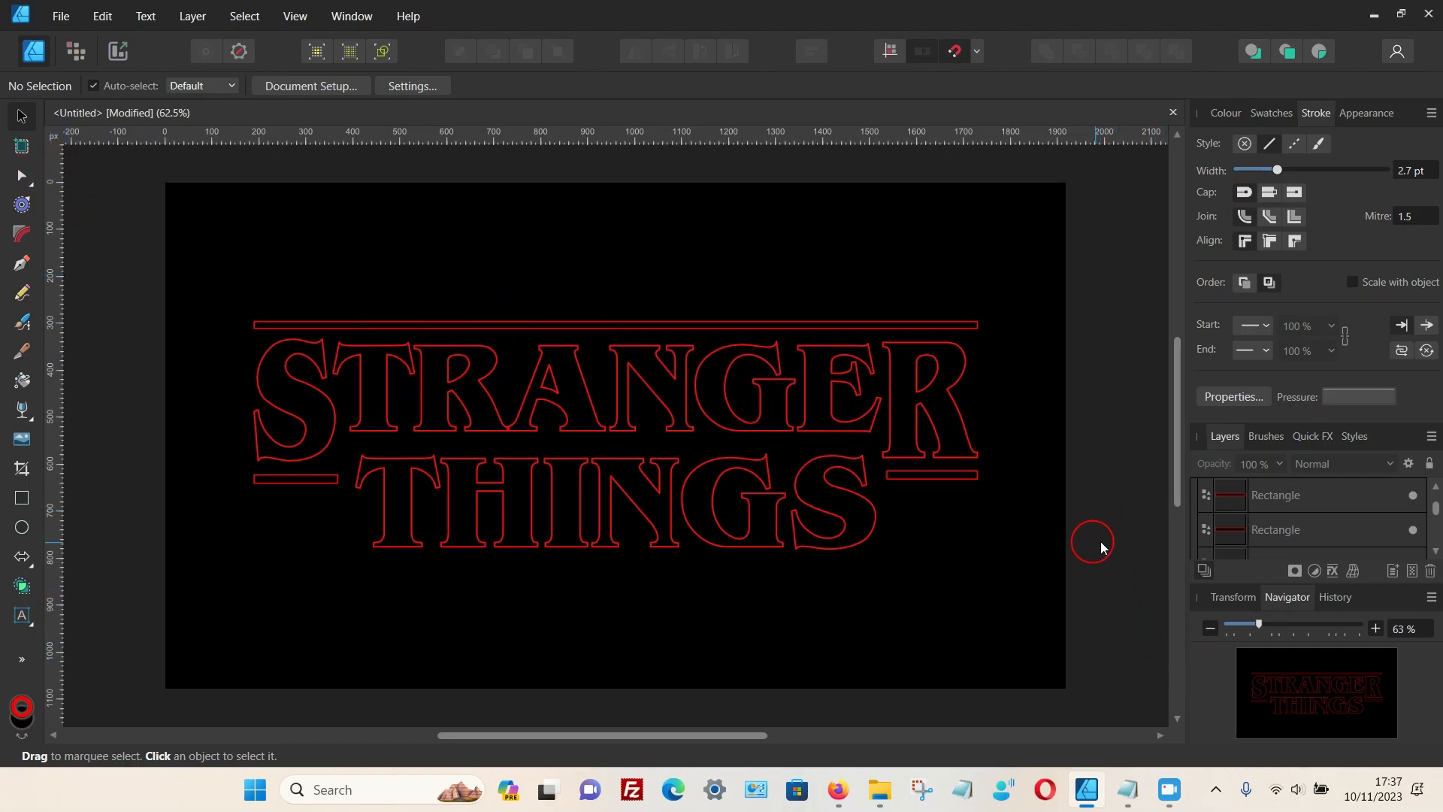
Step: Select all text and bars of the logo and group them into one object
{"action": "left_click_drag", "start_coordinate": [1132, 603], "coordinate": [163, 223]}
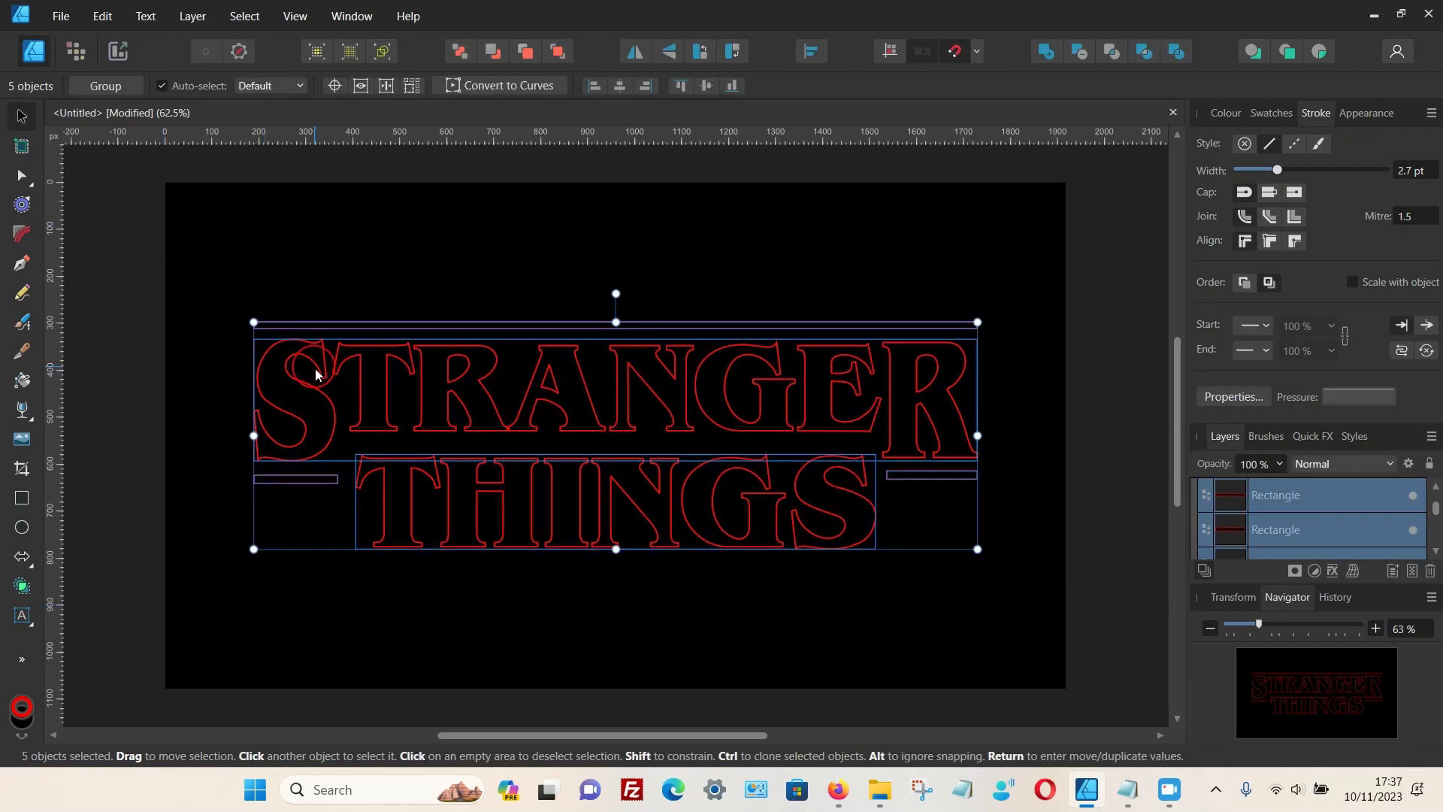
{"action": "right_click", "coordinate": [357, 388]}
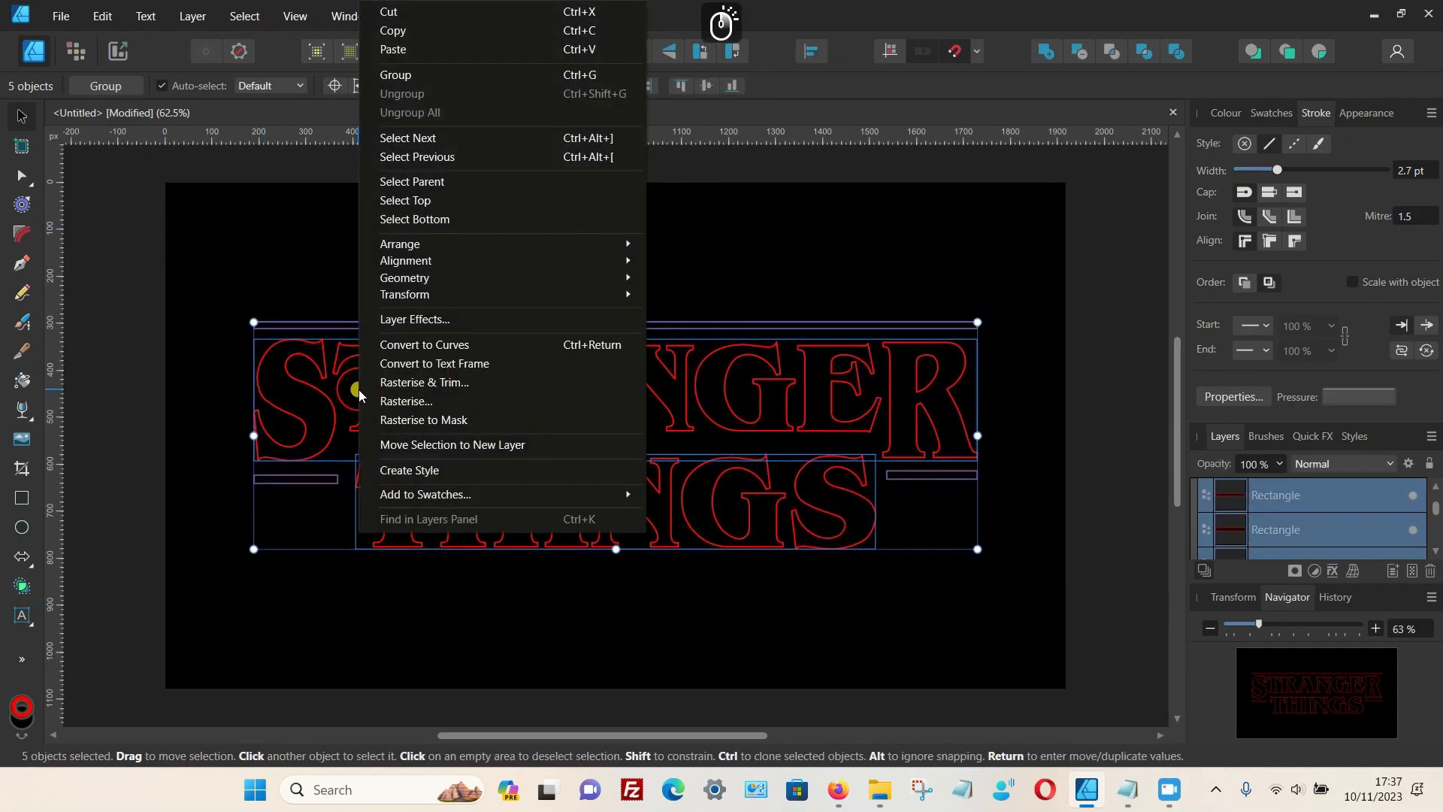
{"action": "left_click", "coordinate": [412, 74]}
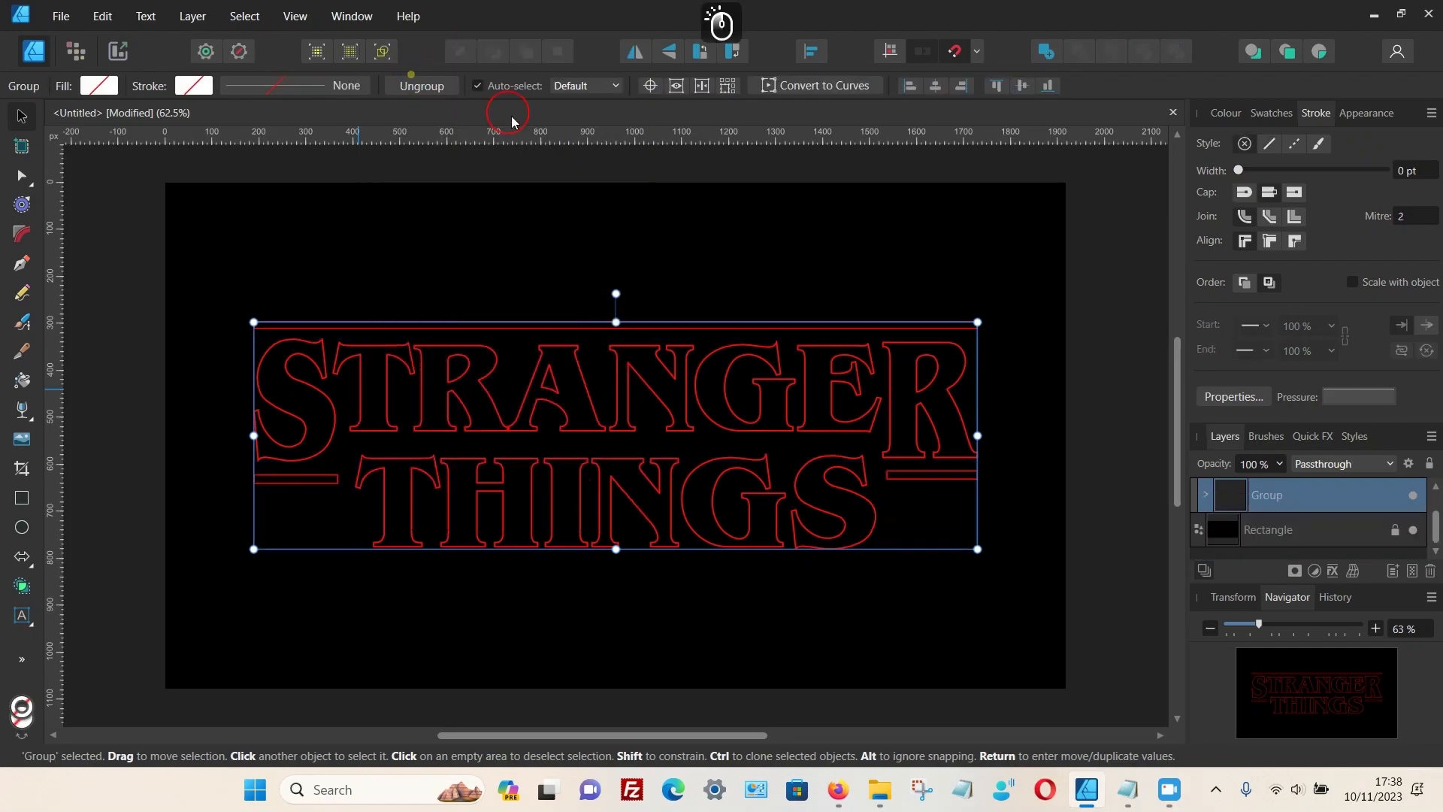
Step: Align the logo group to the centre of the spread horizontally and vertically, and deselect it
{"action": "left_click", "coordinate": [813, 57]}
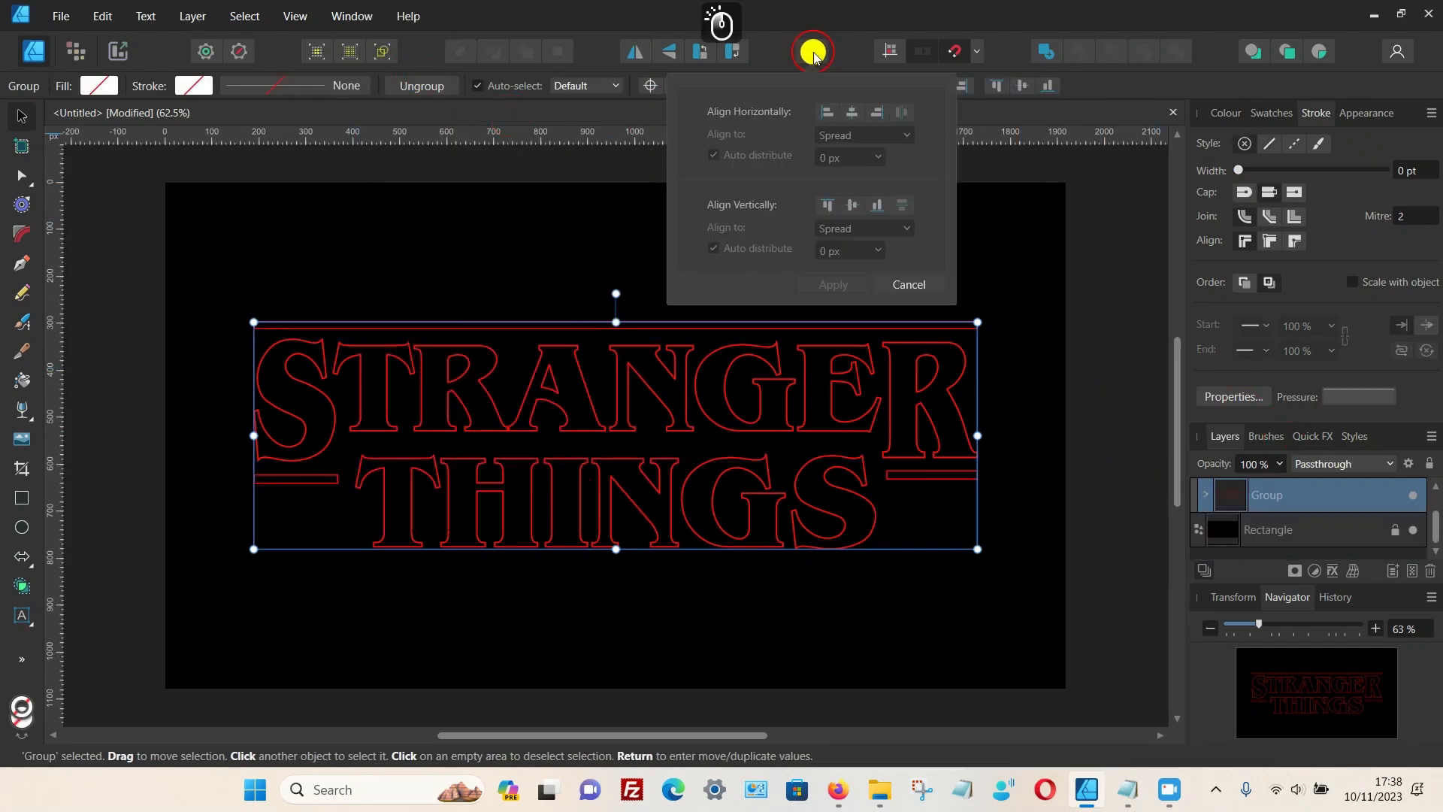
{"action": "left_click", "coordinate": [851, 109]}
{"action": "left_click", "coordinate": [852, 206]}
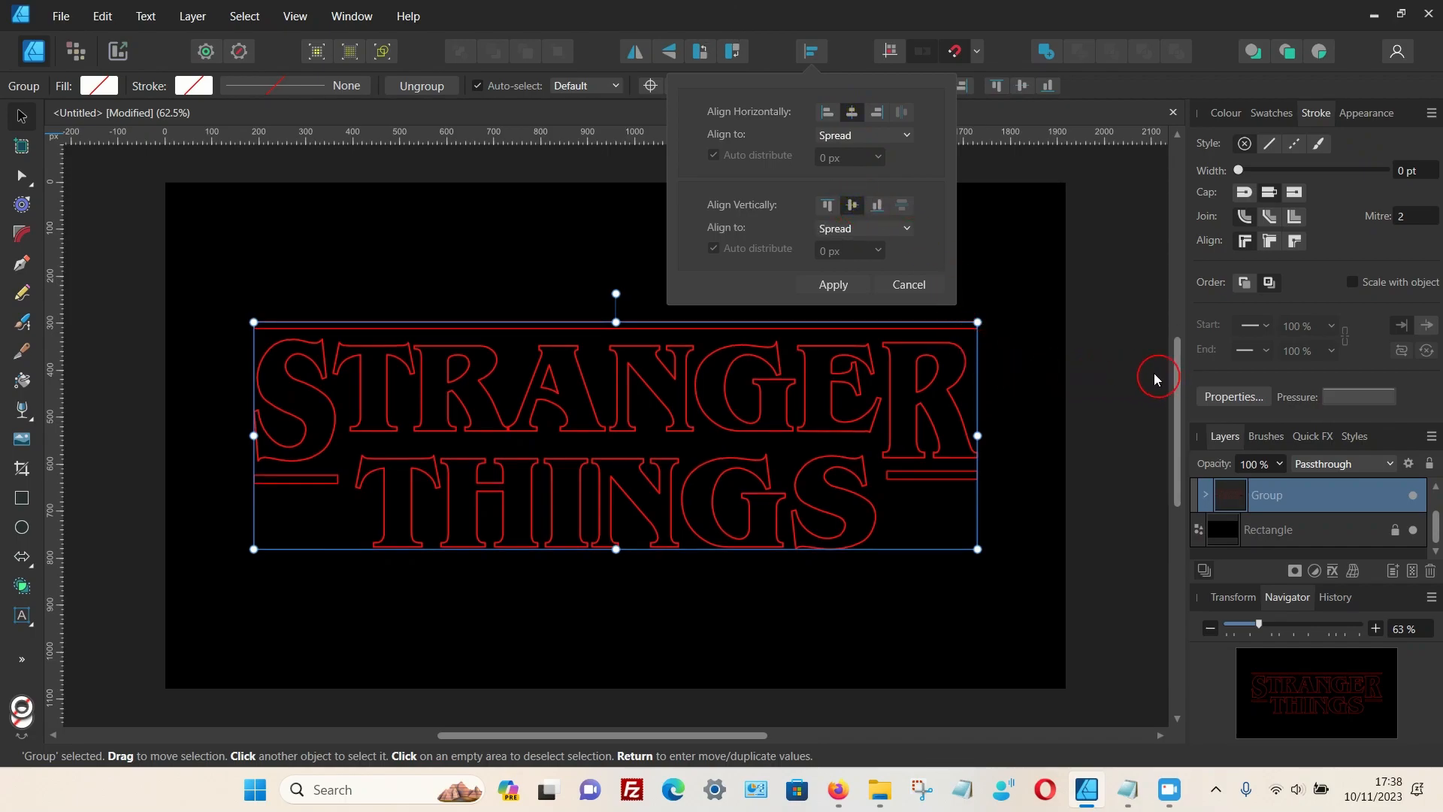
{"action": "left_click", "coordinate": [116, 315]}
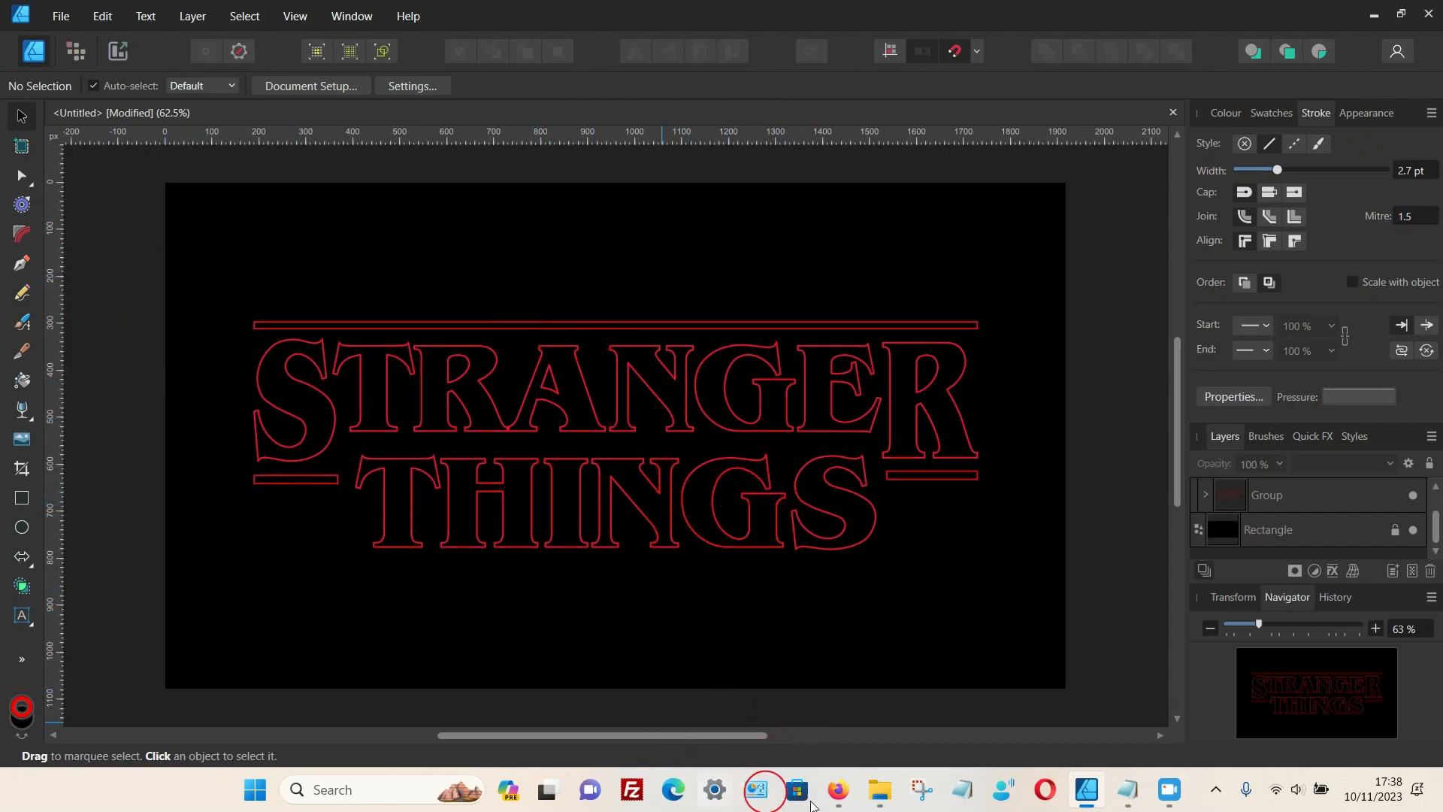
Step: Check the reference logo's glow in Firefox, and enable an Outer Glow layer effect with Screen blend mode on the logo group
{"action": "left_click", "coordinate": [837, 789]}
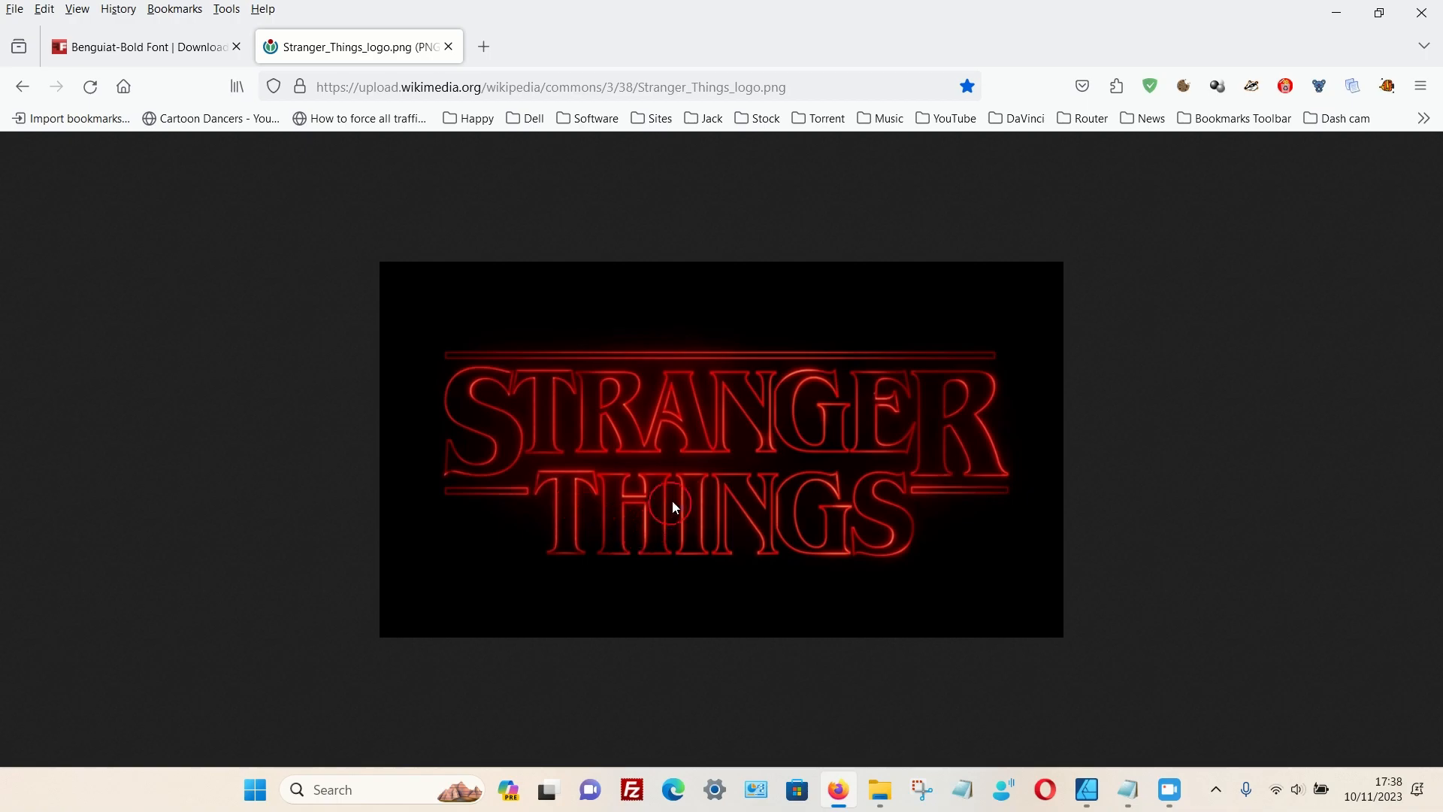
{"action": "left_click", "coordinate": [836, 775]}
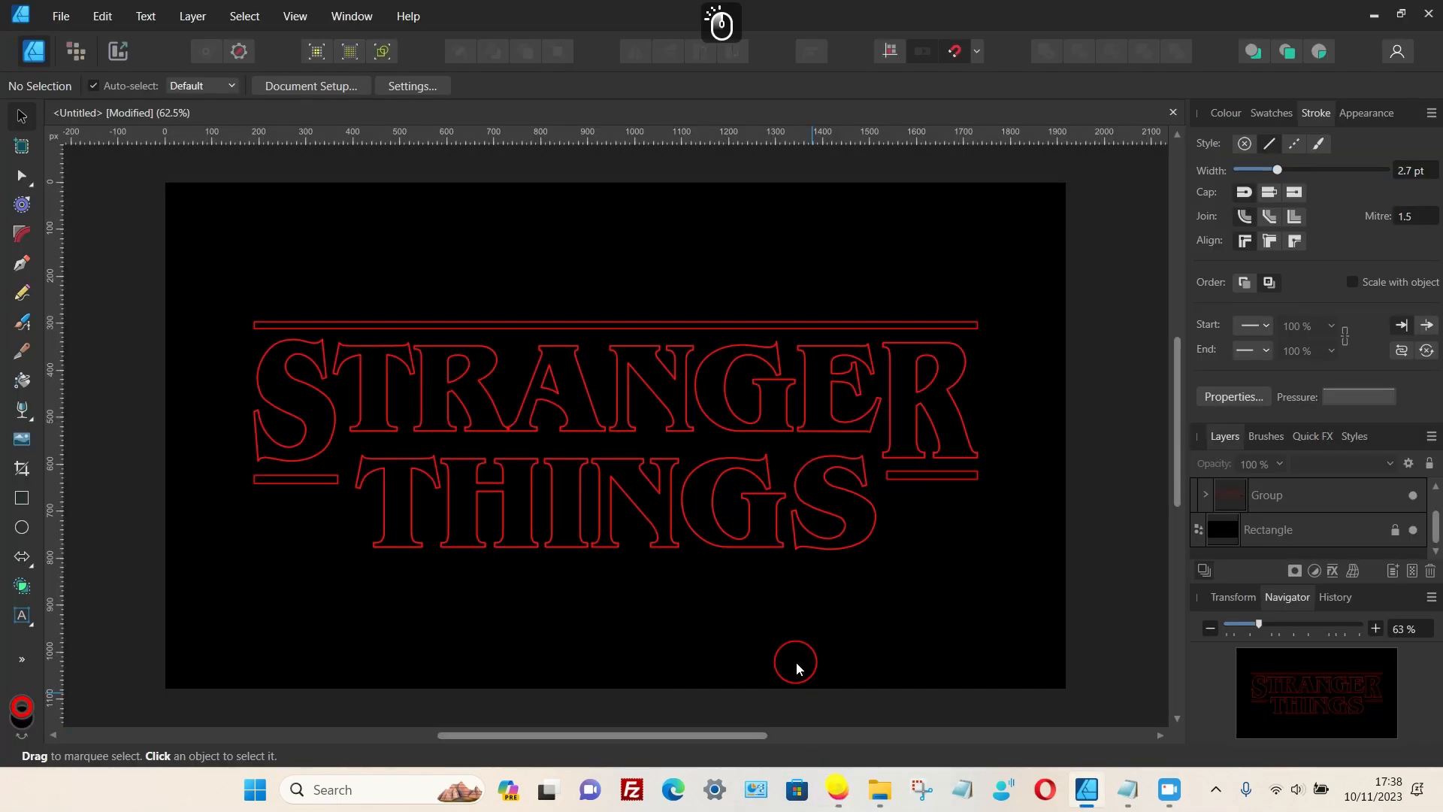
{"action": "left_click", "coordinate": [461, 403]}
{"action": "left_click", "coordinate": [1212, 430]}
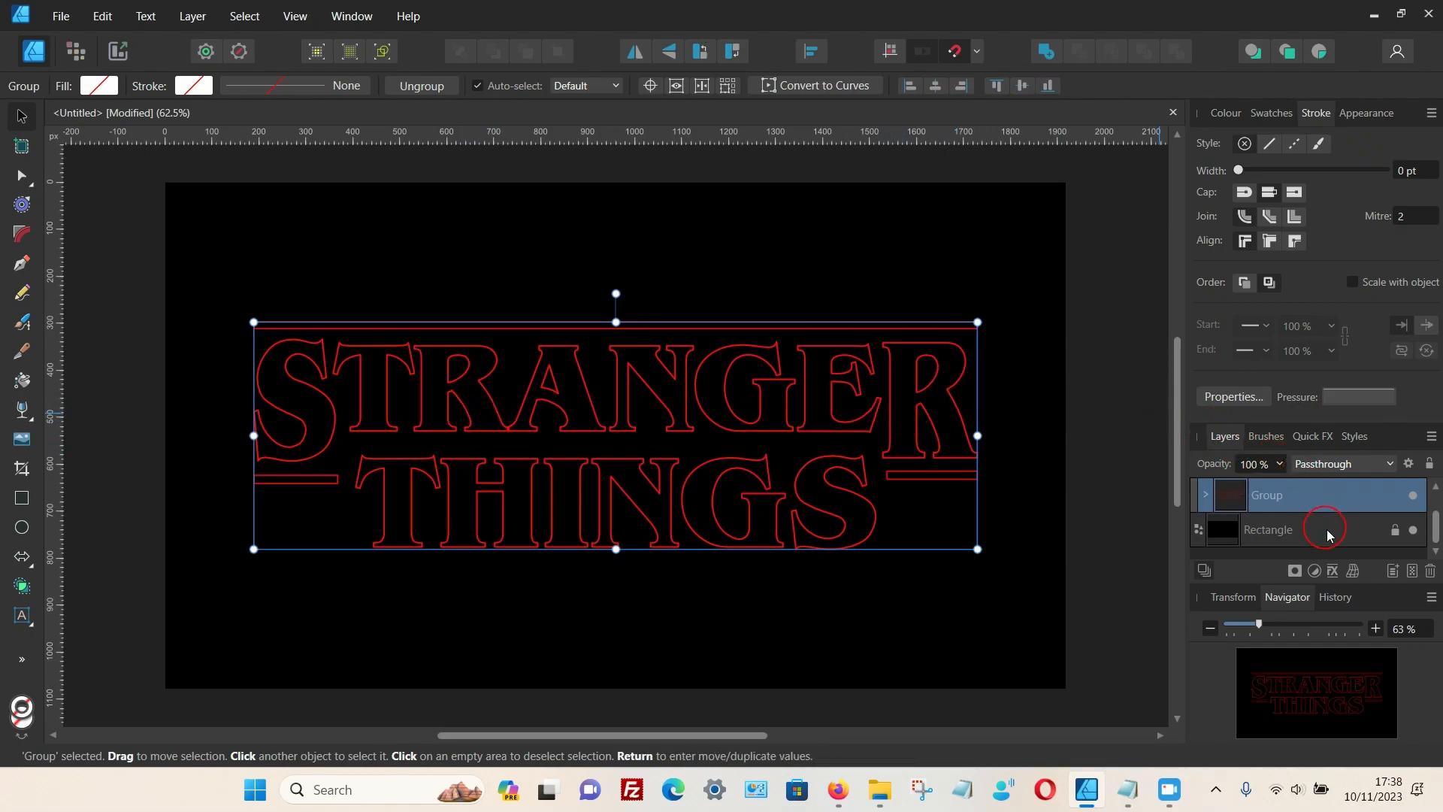
{"action": "left_click", "coordinate": [1335, 572]}
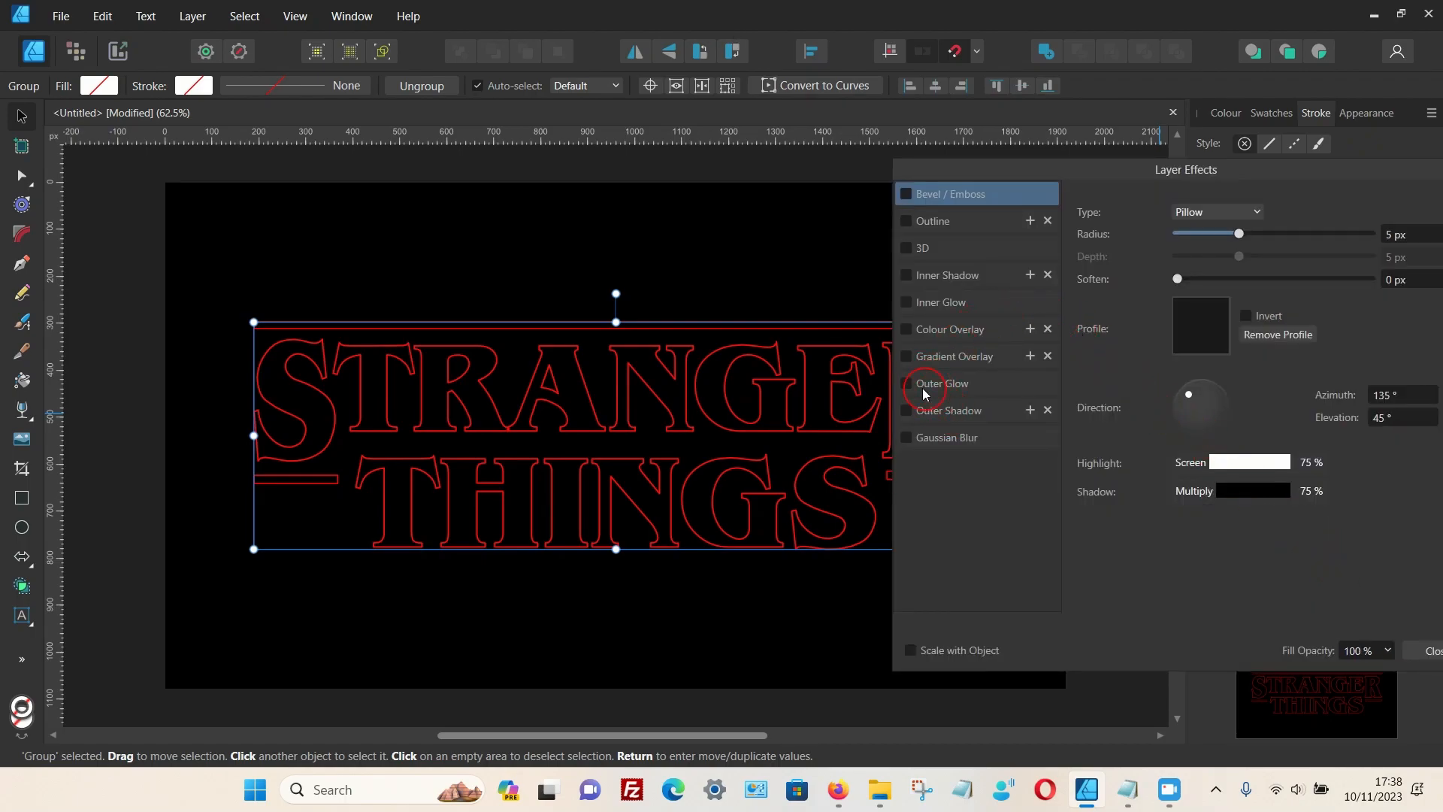
{"action": "left_click", "coordinate": [955, 384]}
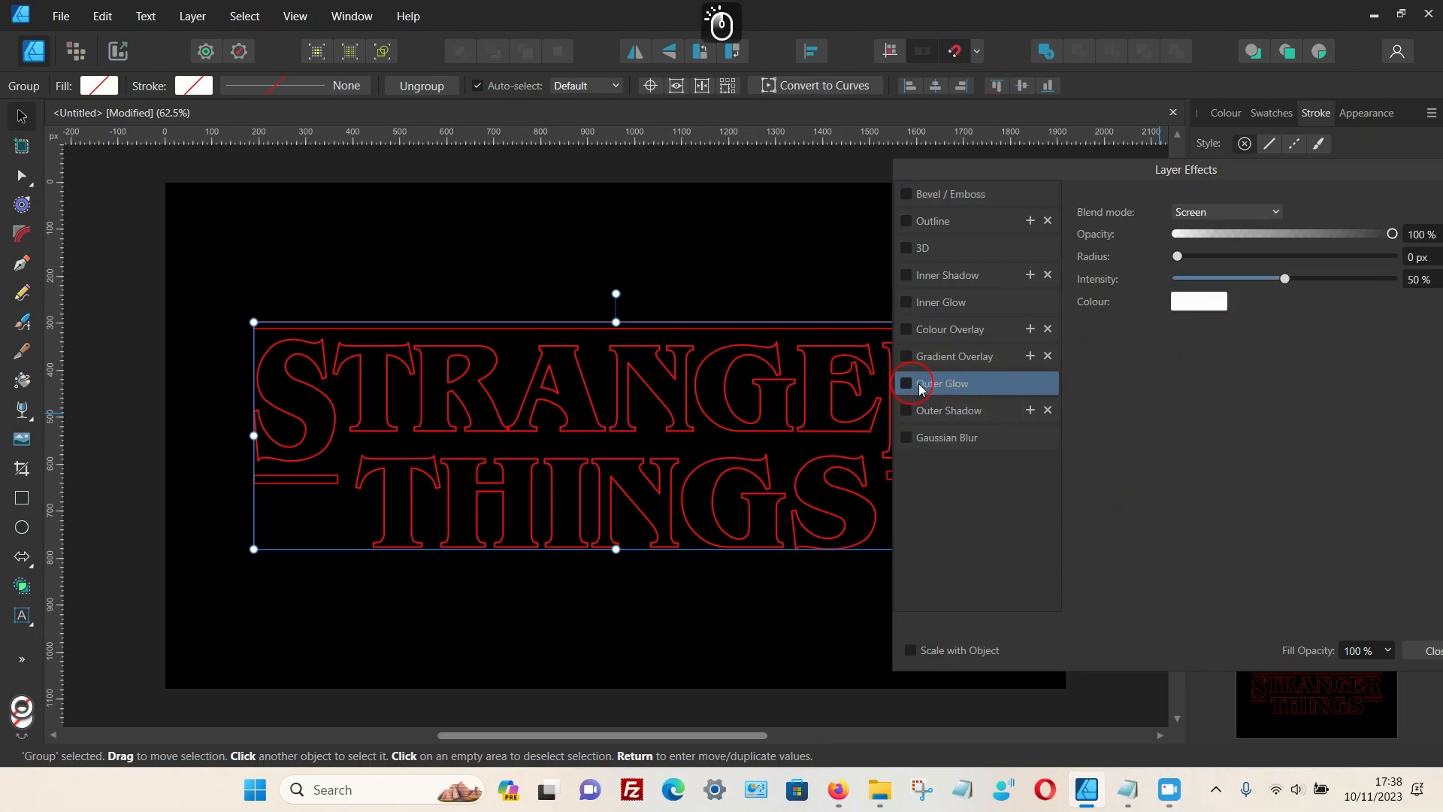
{"action": "left_click", "coordinate": [906, 385]}
{"action": "left_click", "coordinate": [1246, 218]}
{"action": "left_click", "coordinate": [1244, 213]}
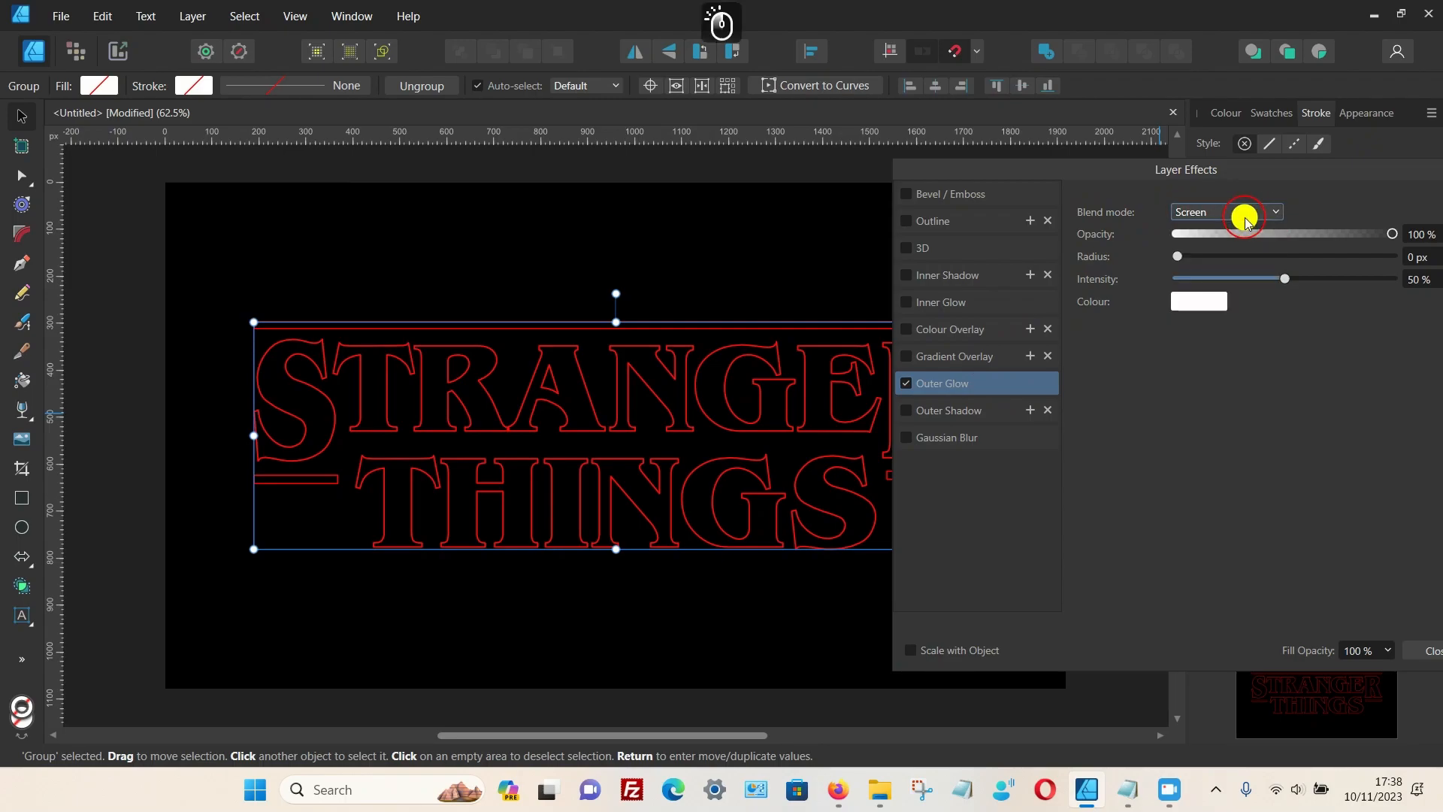
Step: Set the outer glow to red FF0000 with a 25.3 px radius and 60% intensity, close the layer effects and deselect the group
{"action": "left_click", "coordinate": [1214, 303]}
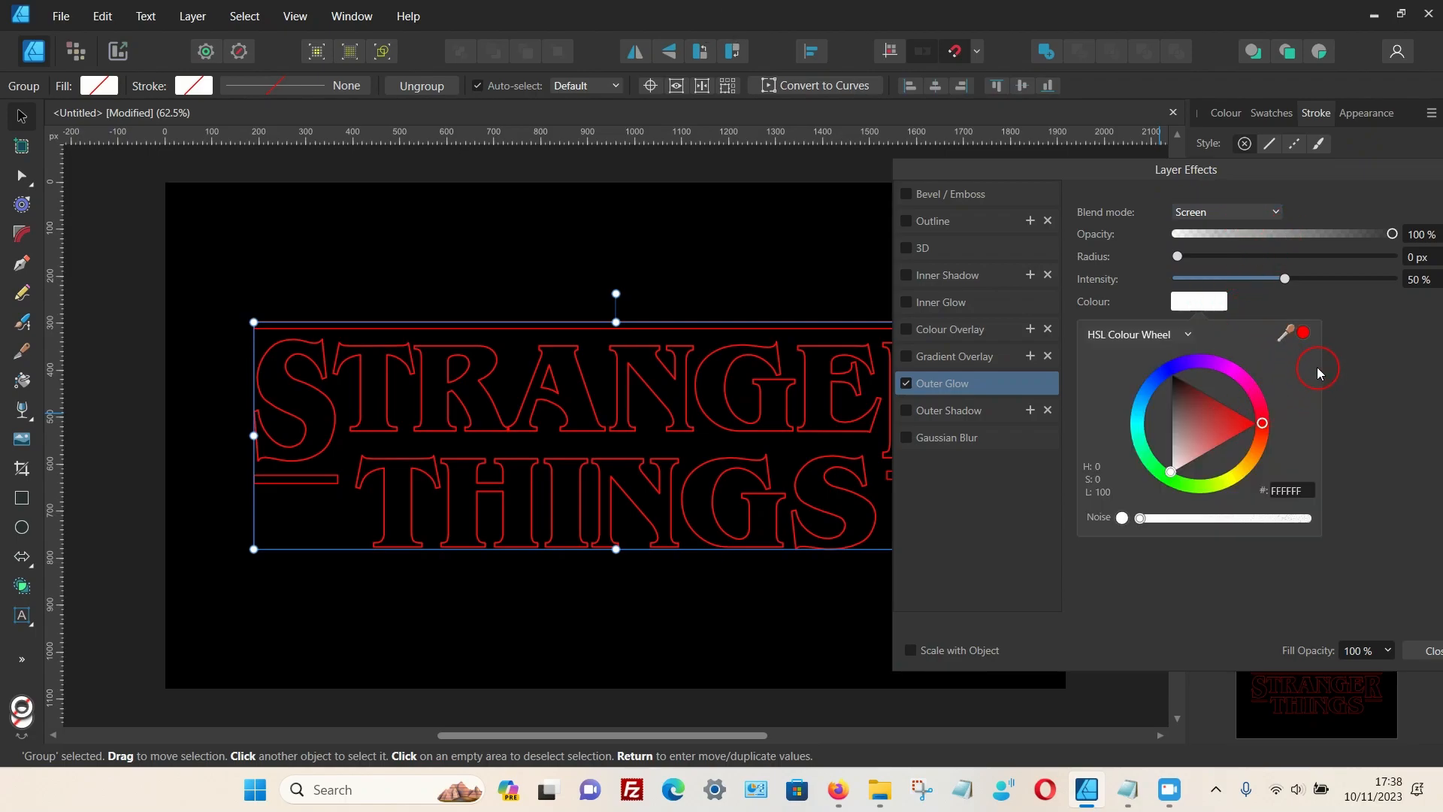
{"action": "left_click", "coordinate": [1303, 332]}
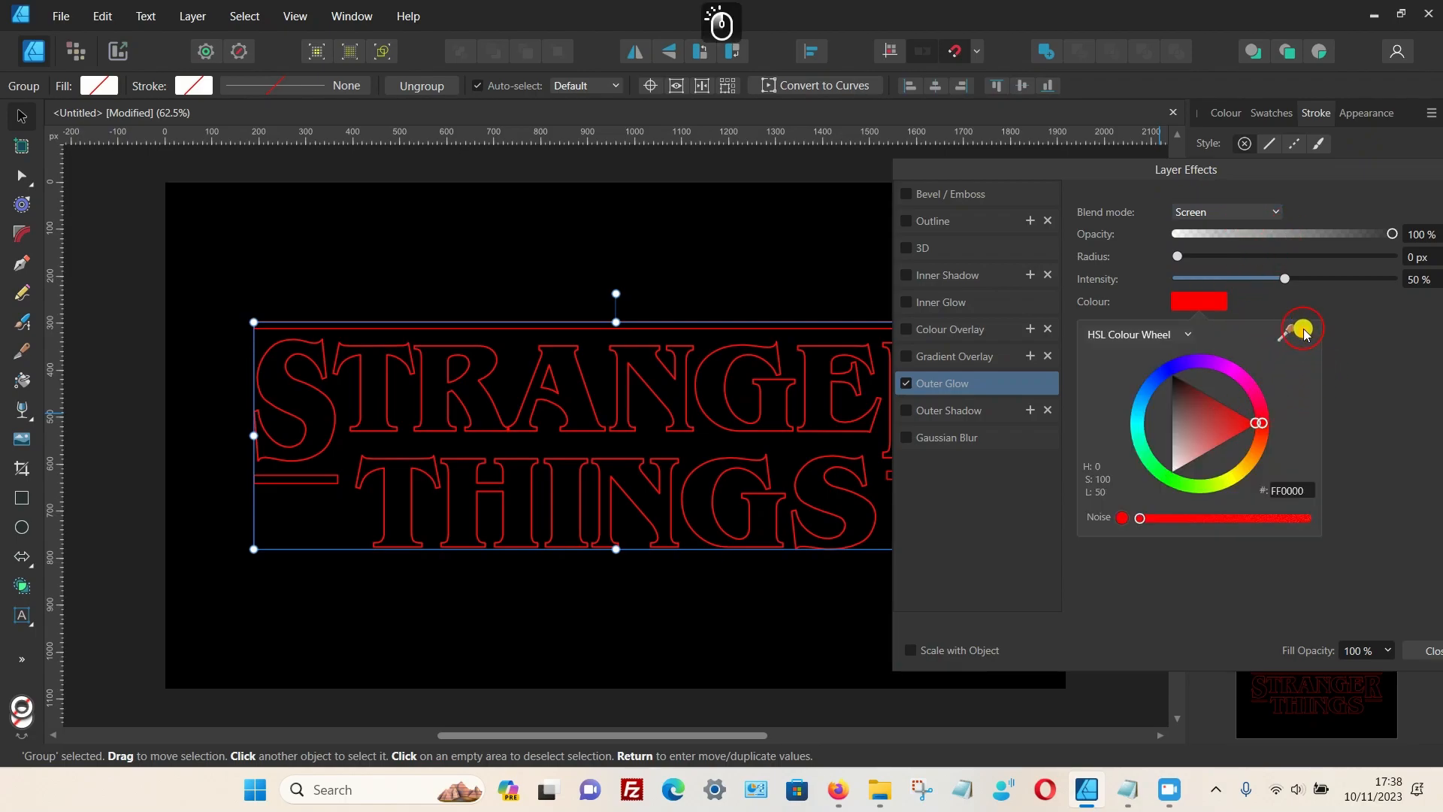
{"action": "left_click_drag", "start_coordinate": [1203, 260], "coordinate": [1305, 279]}
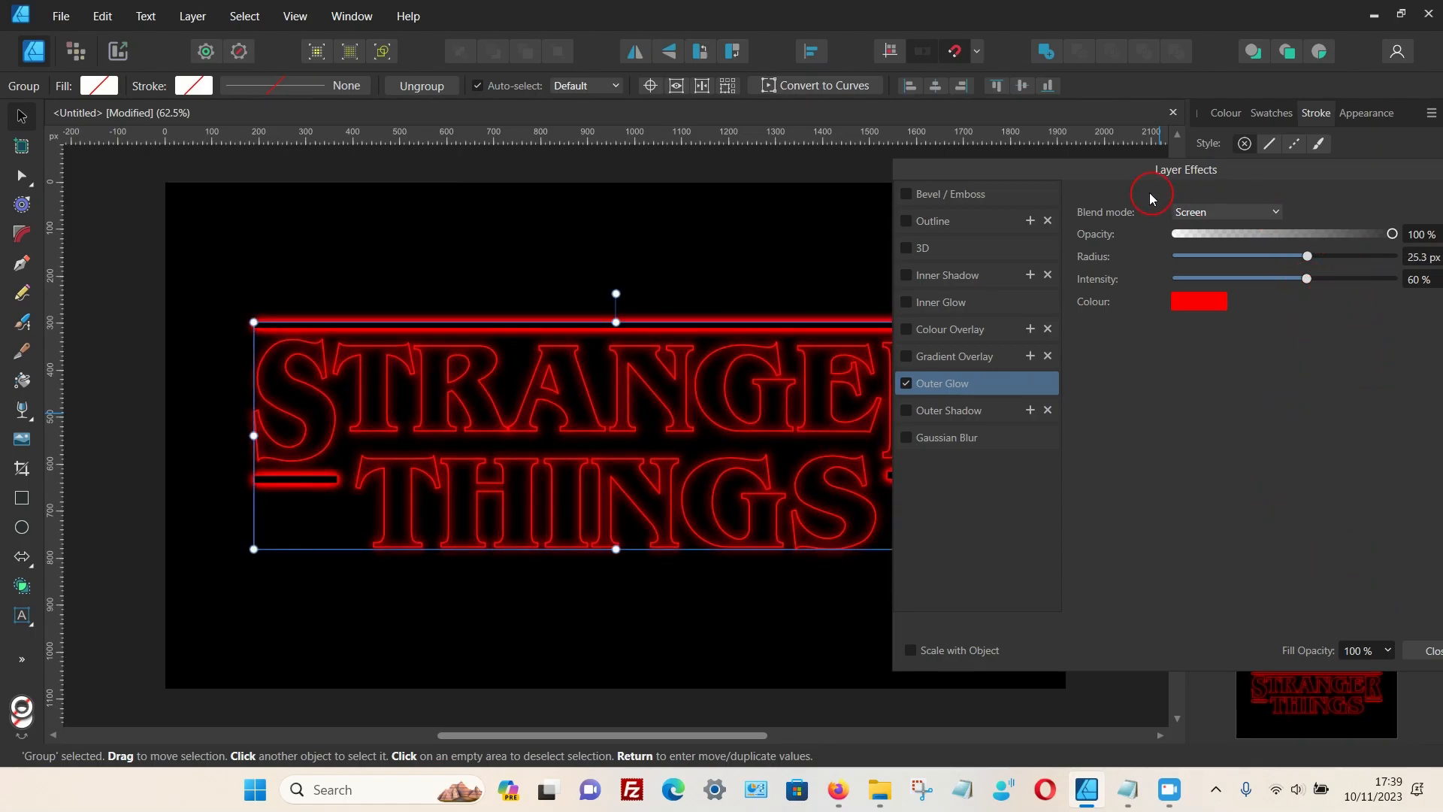
{"action": "left_click_drag", "start_coordinate": [1108, 178], "coordinate": [981, 197]}
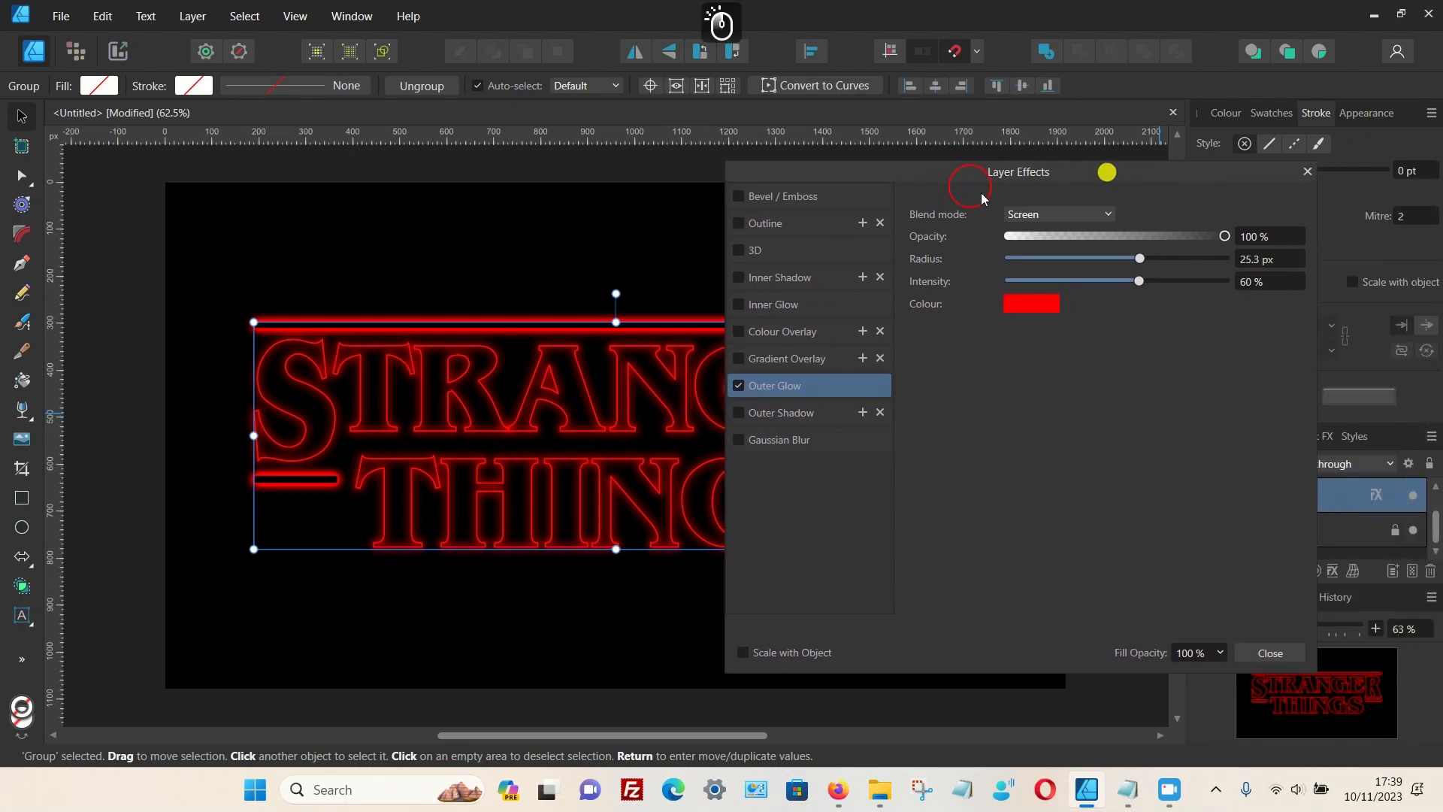
{"action": "left_click", "coordinate": [1272, 651]}
{"action": "left_click", "coordinate": [950, 634]}
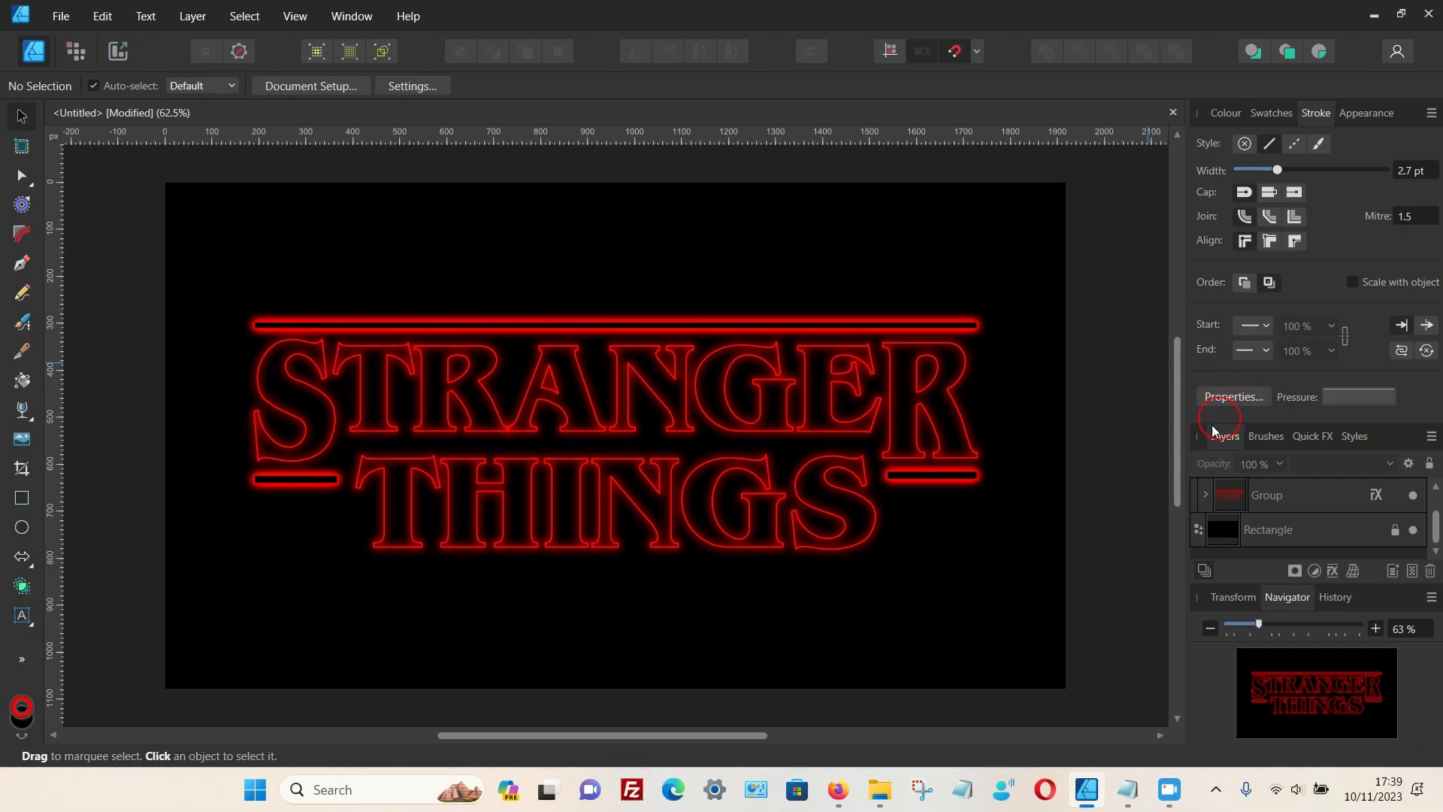
Step: Ungroup the glowing logo into its separate objects and clear the selection
{"action": "left_click", "coordinate": [621, 379]}
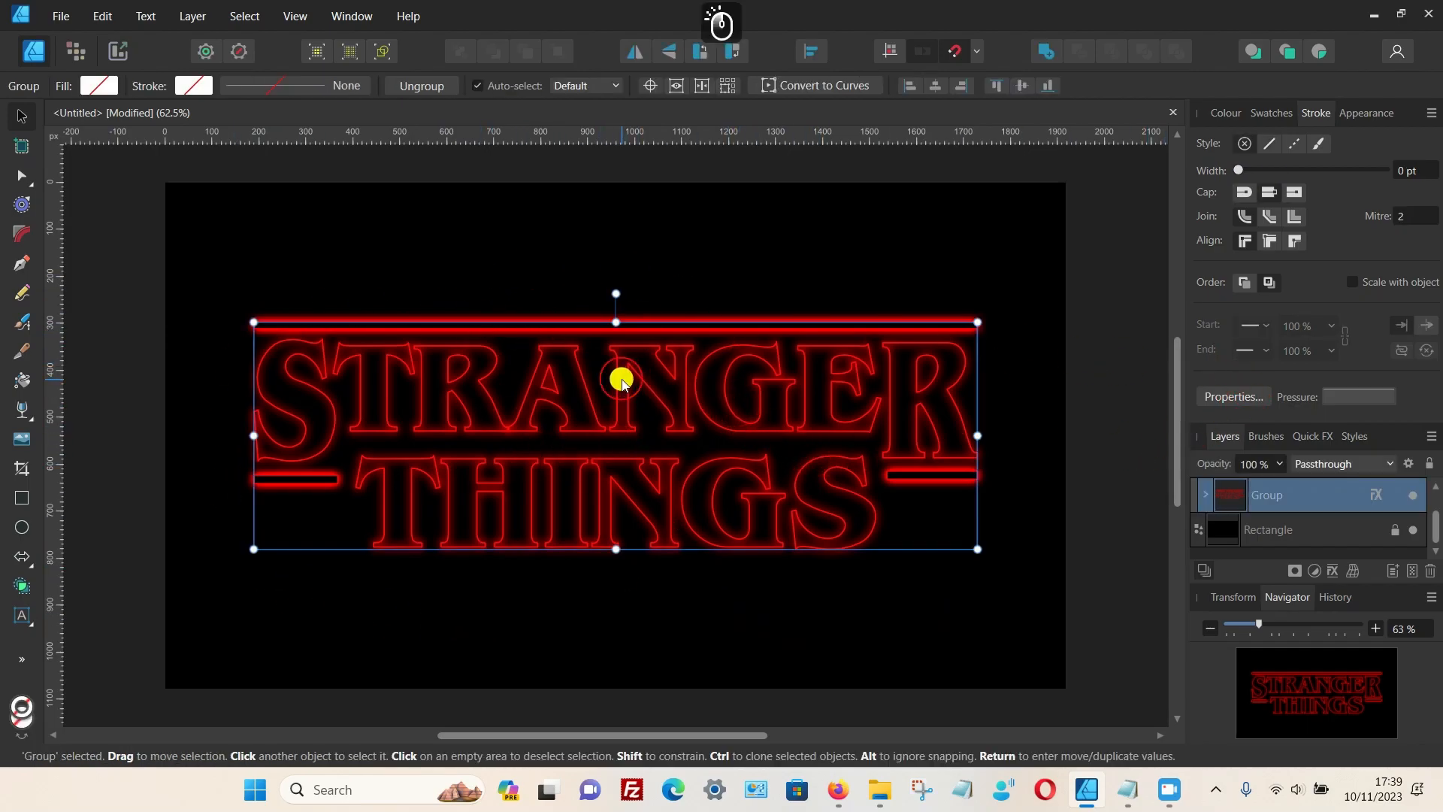
{"action": "right_click", "coordinate": [621, 378]}
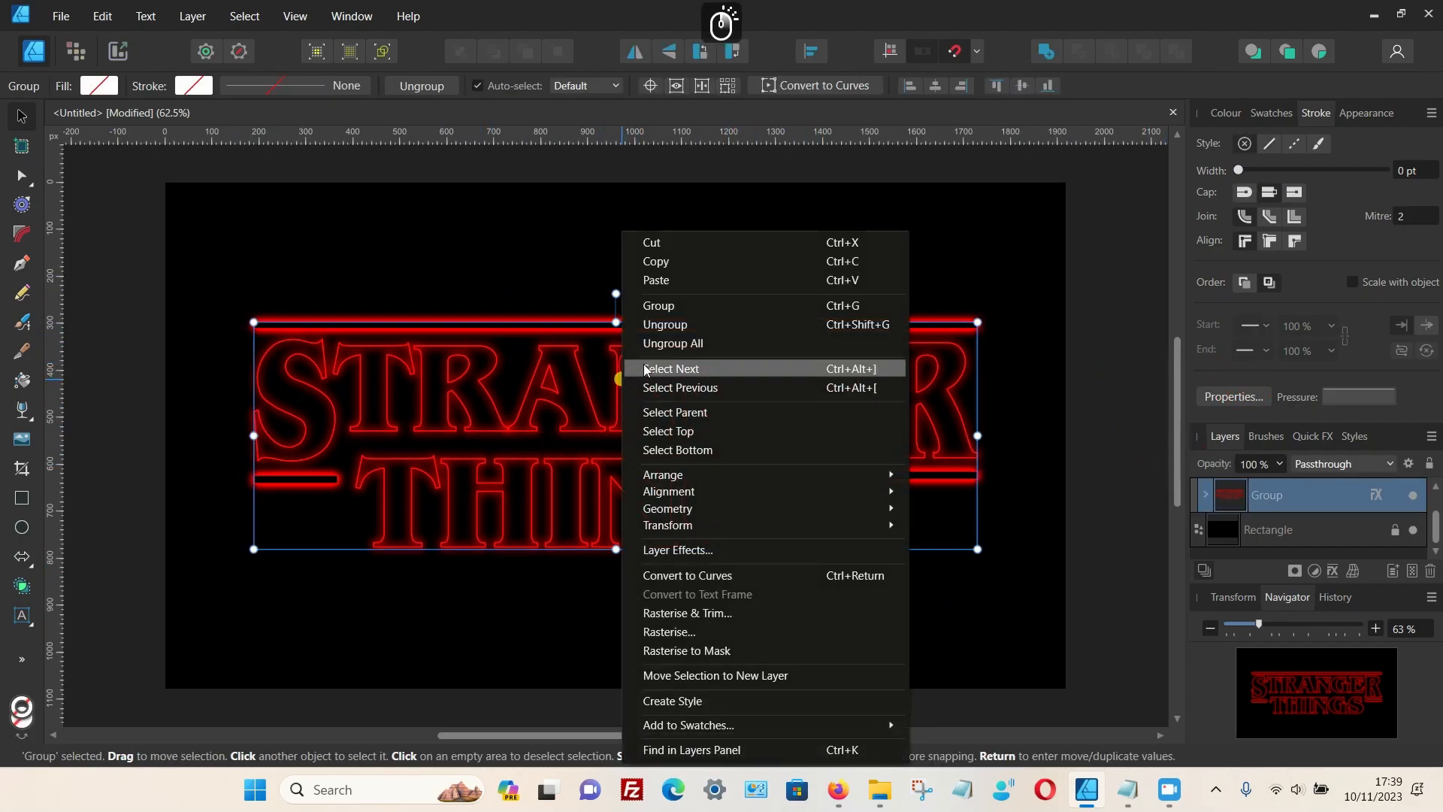
{"action": "left_click", "coordinate": [672, 325]}
{"action": "left_click", "coordinate": [1078, 427]}
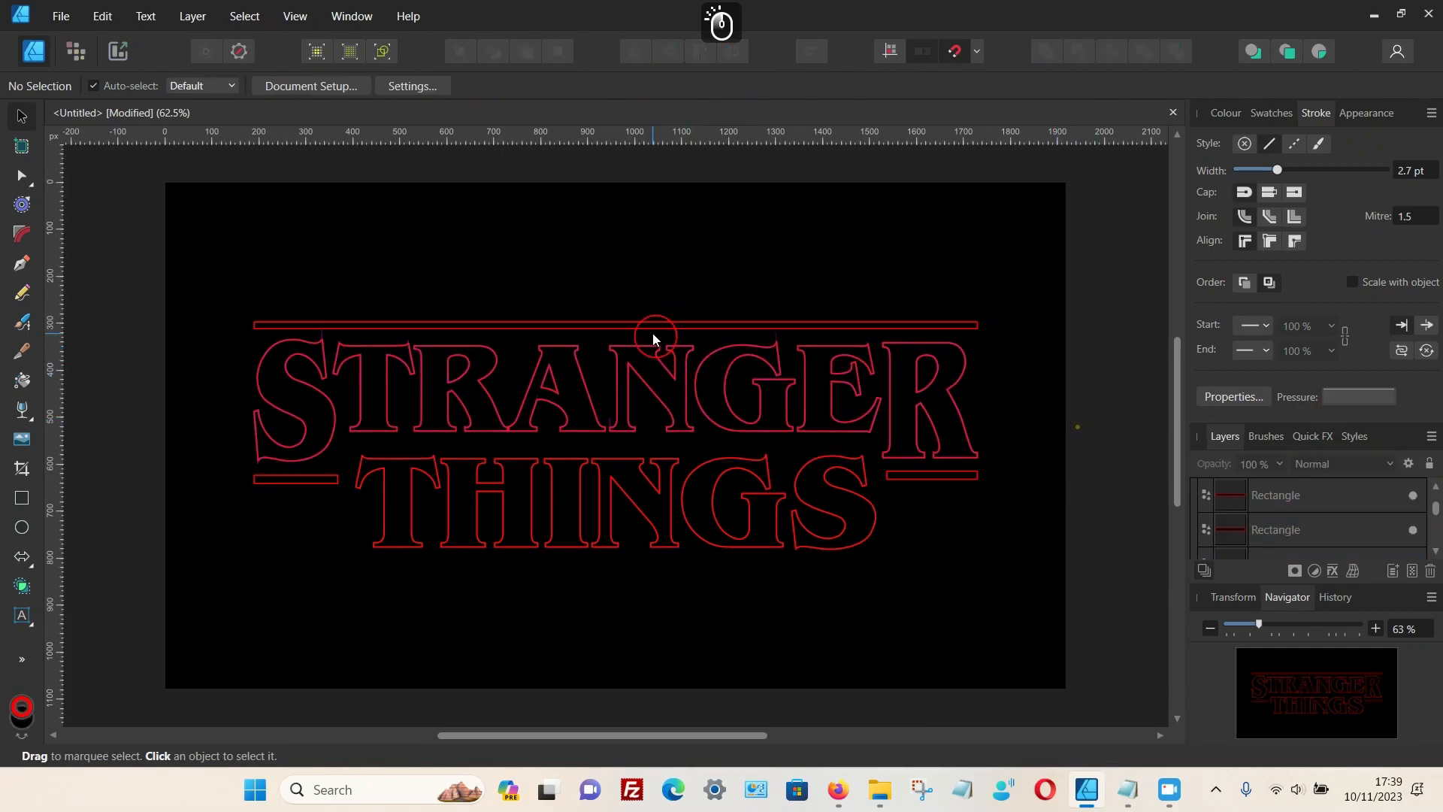
{"action": "left_click", "coordinate": [625, 313]}
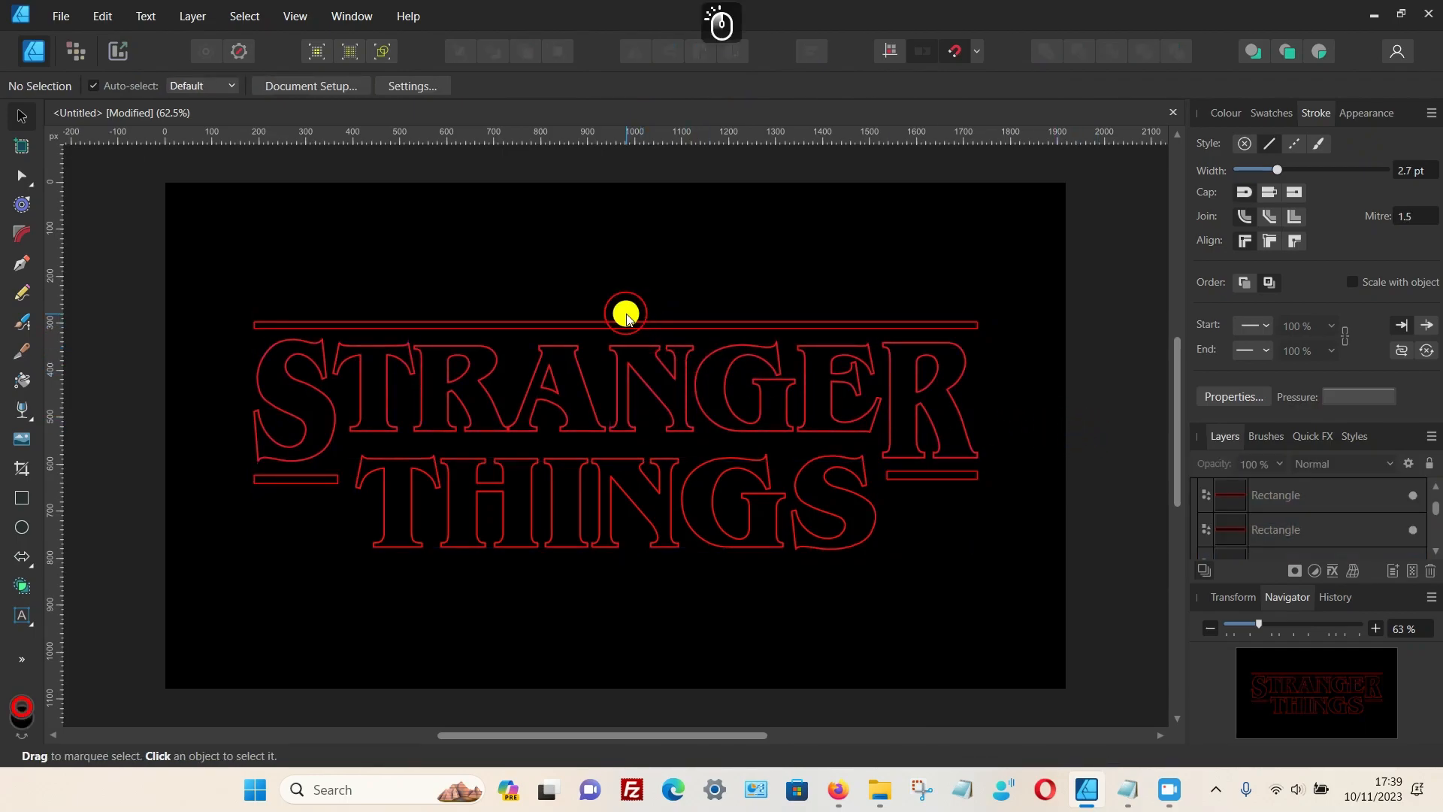
Step: Undo the ungrouping of the logo and deselect the restored group
{"action": "left_click", "coordinate": [102, 16]}
{"action": "left_click", "coordinate": [120, 39]}
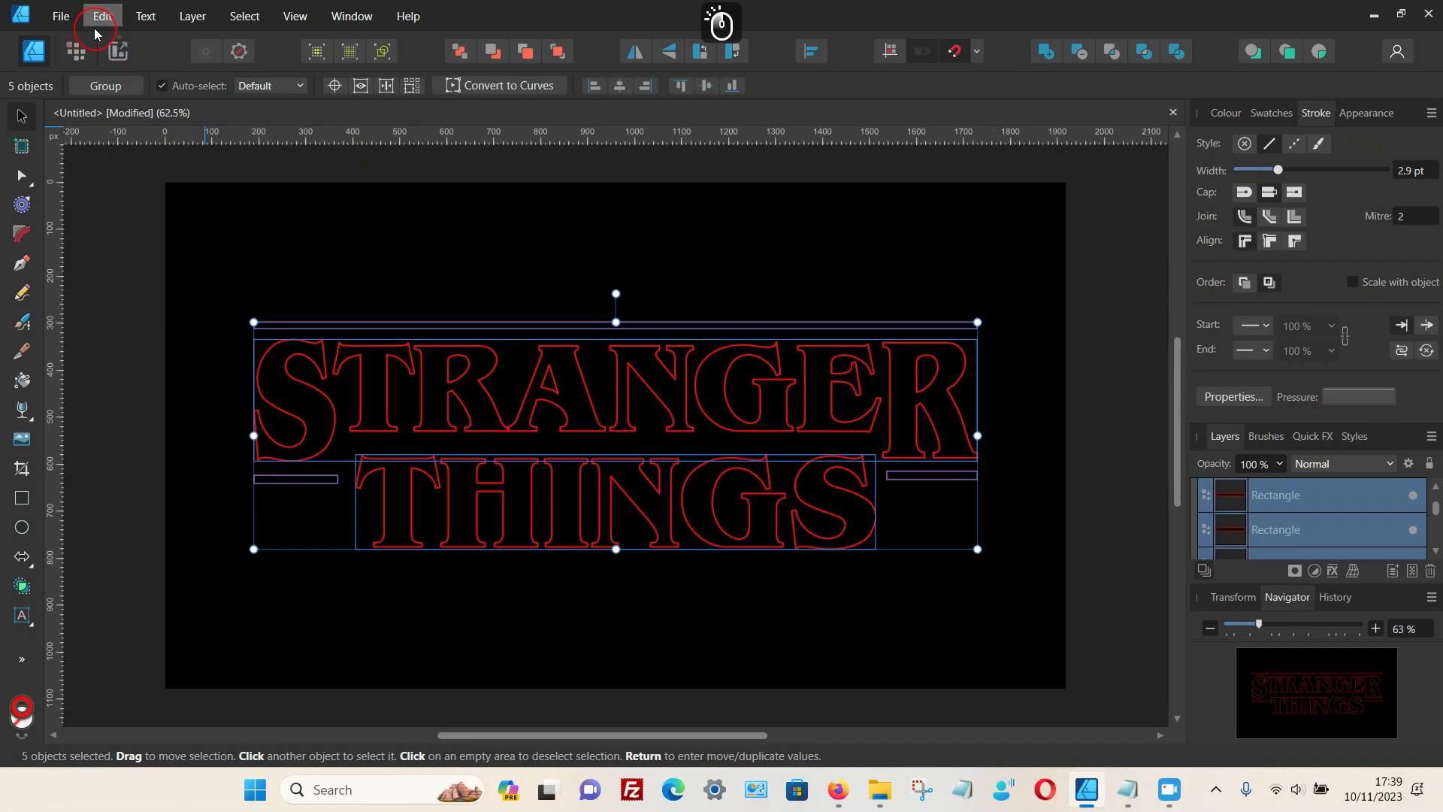
{"action": "left_click", "coordinate": [102, 16]}
{"action": "left_click", "coordinate": [111, 33]}
{"action": "left_click", "coordinate": [112, 235]}
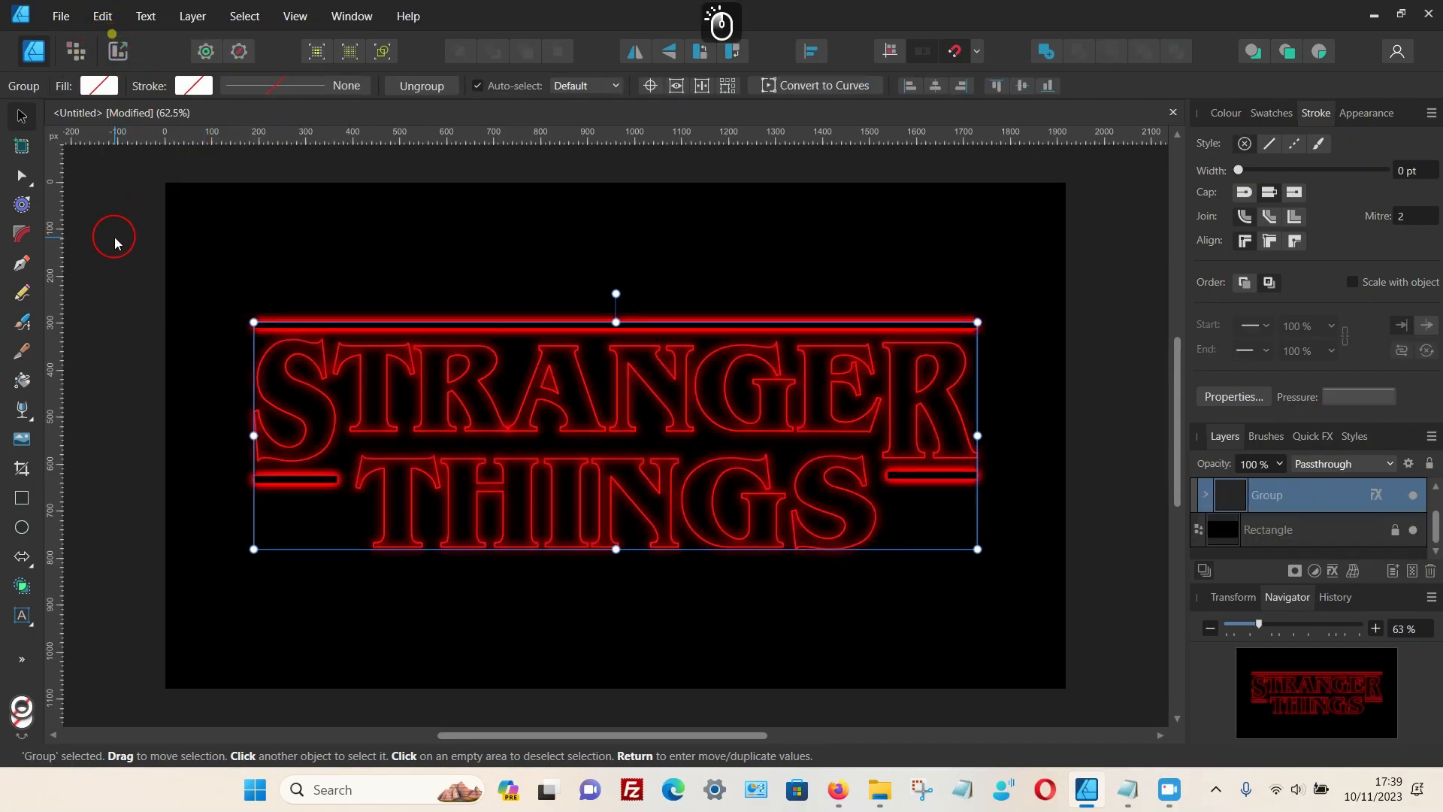
{"action": "left_click", "coordinate": [506, 636]}
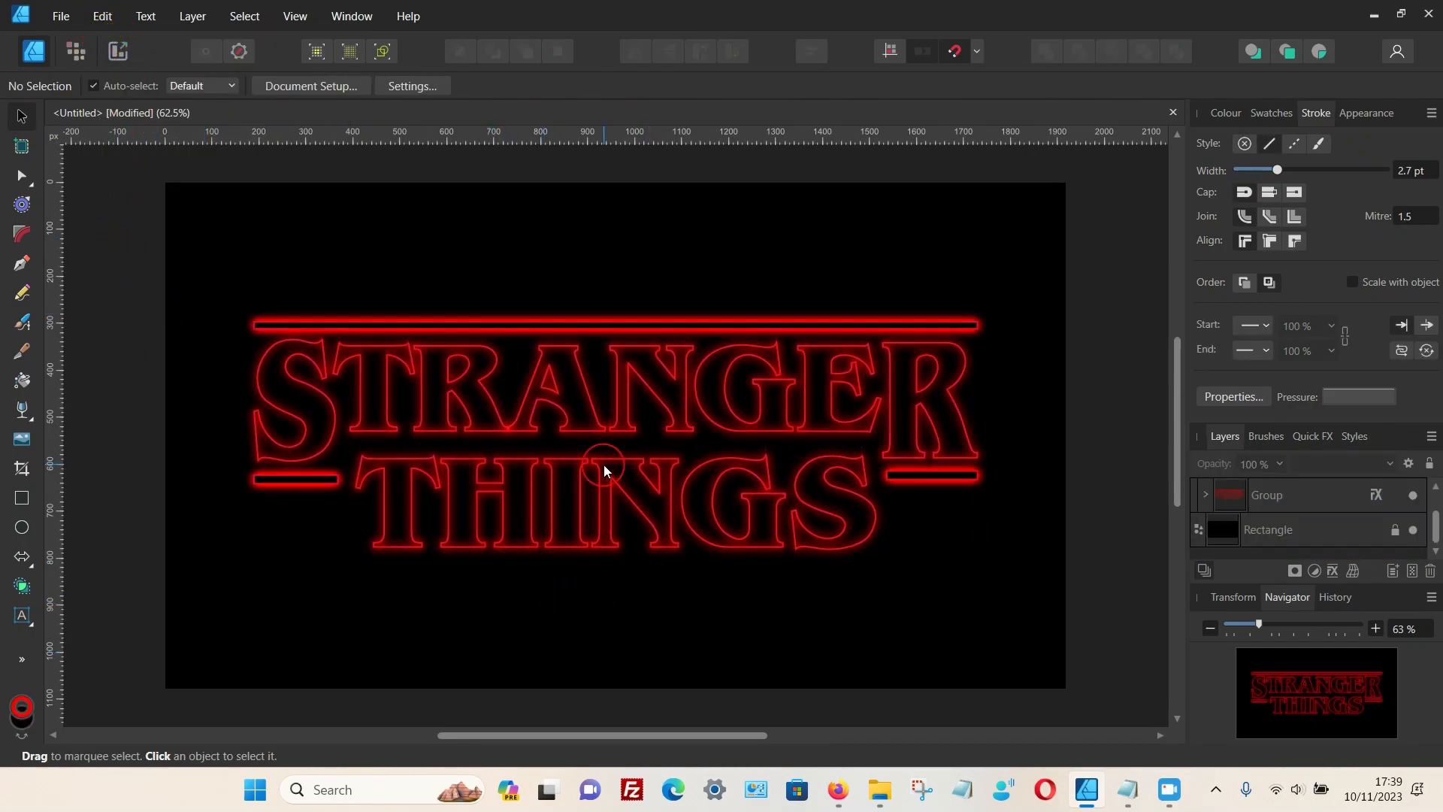
Step: Switch to Firefox to compare the glowing logo with the reference image, and return to Affinity Designer
{"action": "left_click", "coordinate": [842, 806]}
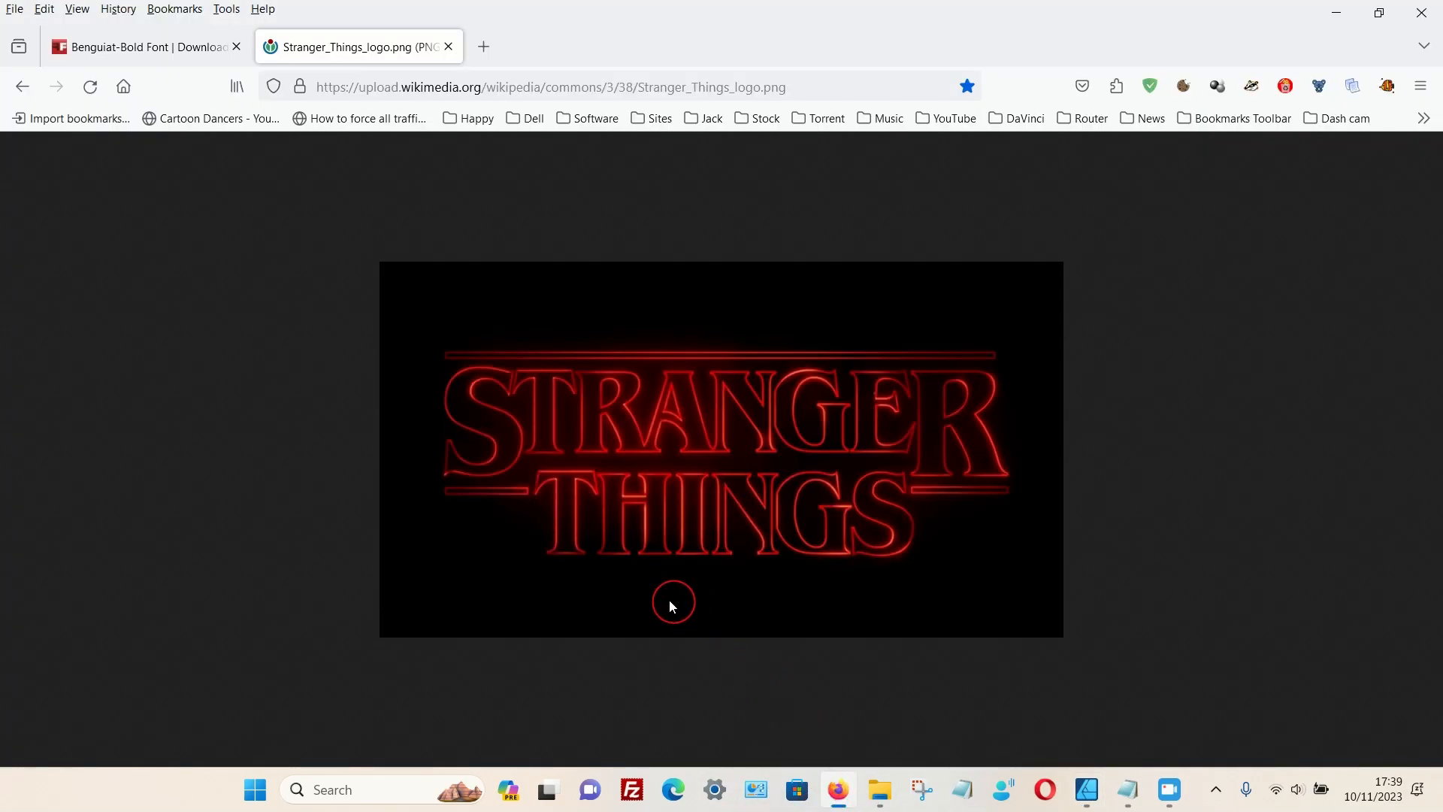
{"action": "left_click", "coordinate": [841, 791]}
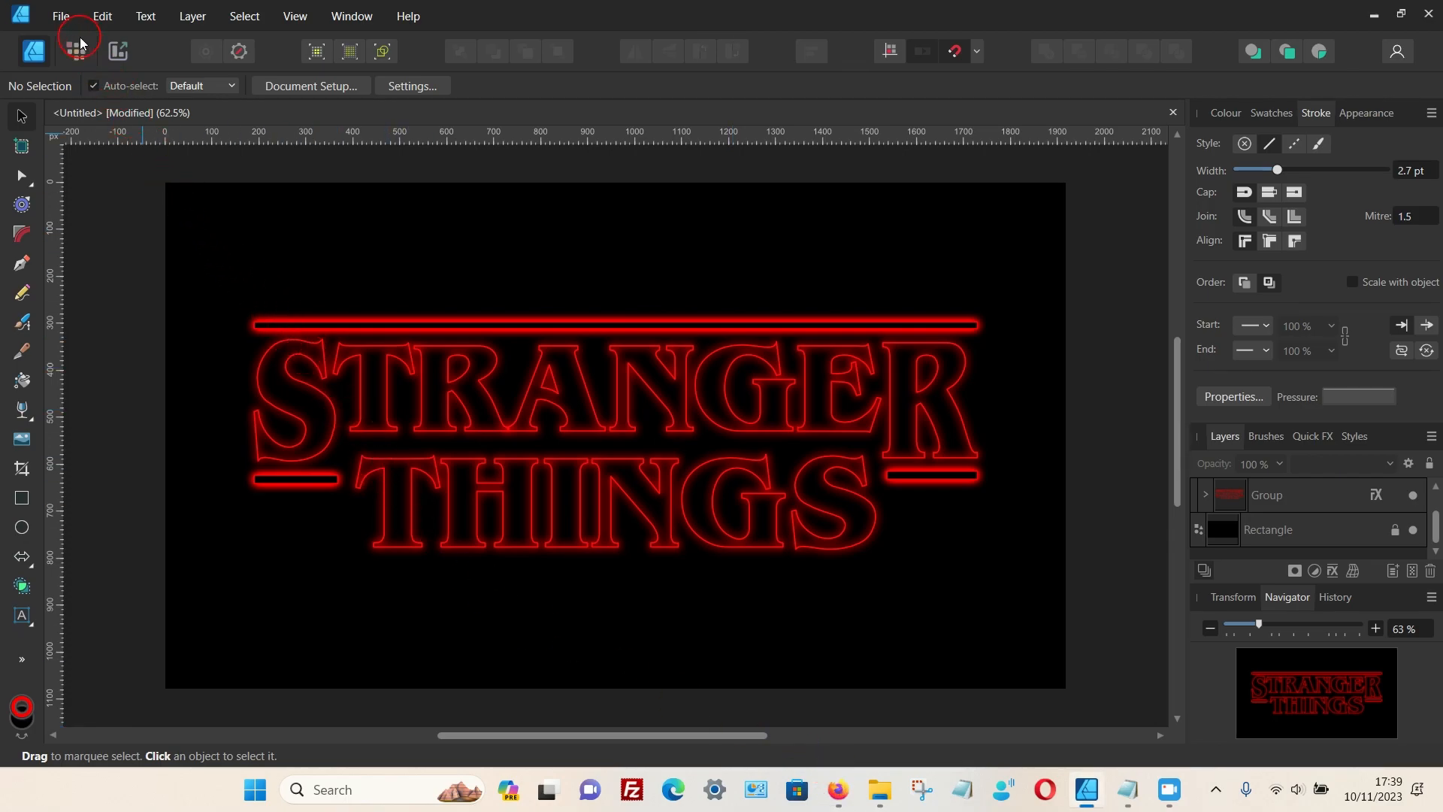
Step: Export the whole document as a best-quality JPEG and save it as Untitled333 in the Pictures library
{"action": "left_click", "coordinate": [59, 16]}
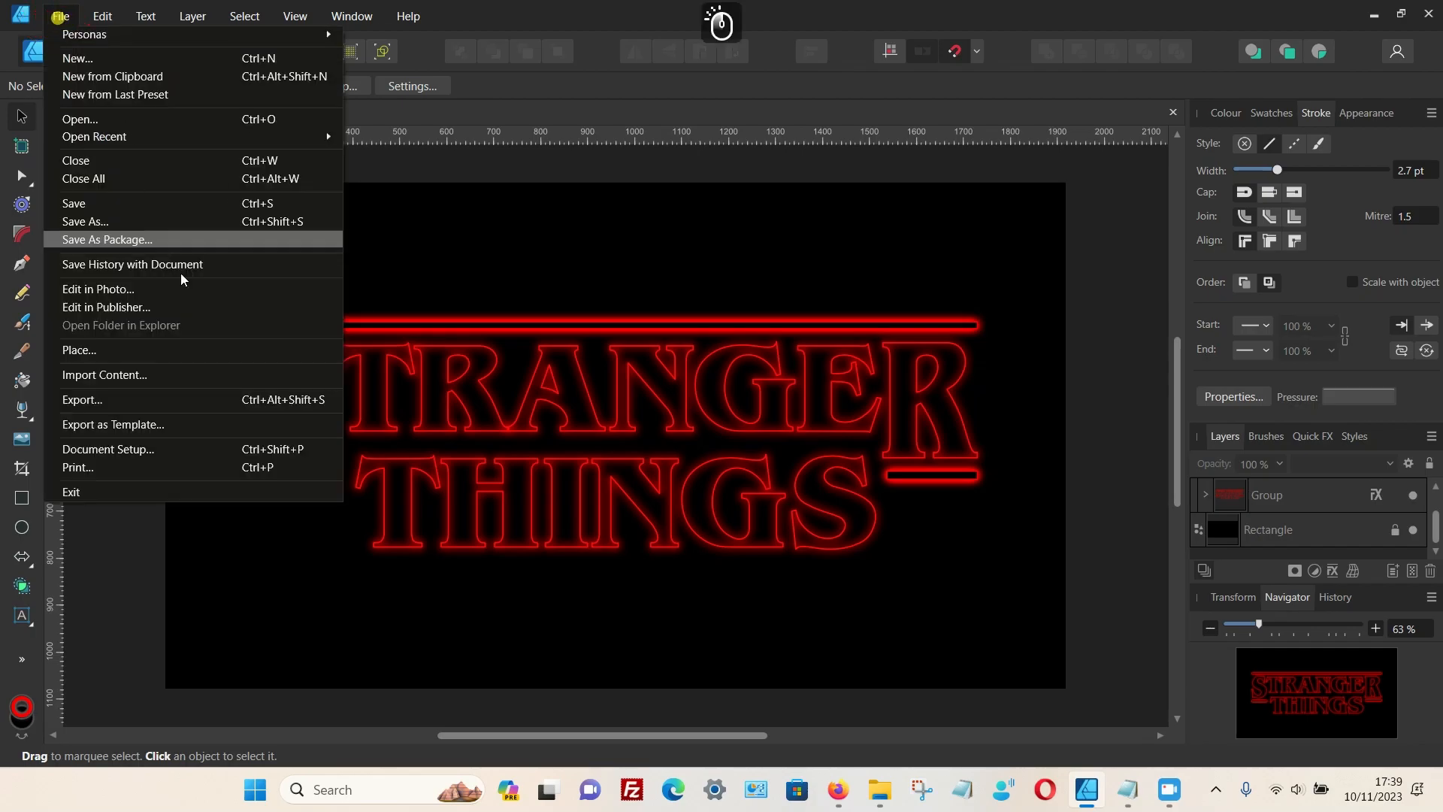
{"action": "left_click", "coordinate": [136, 400]}
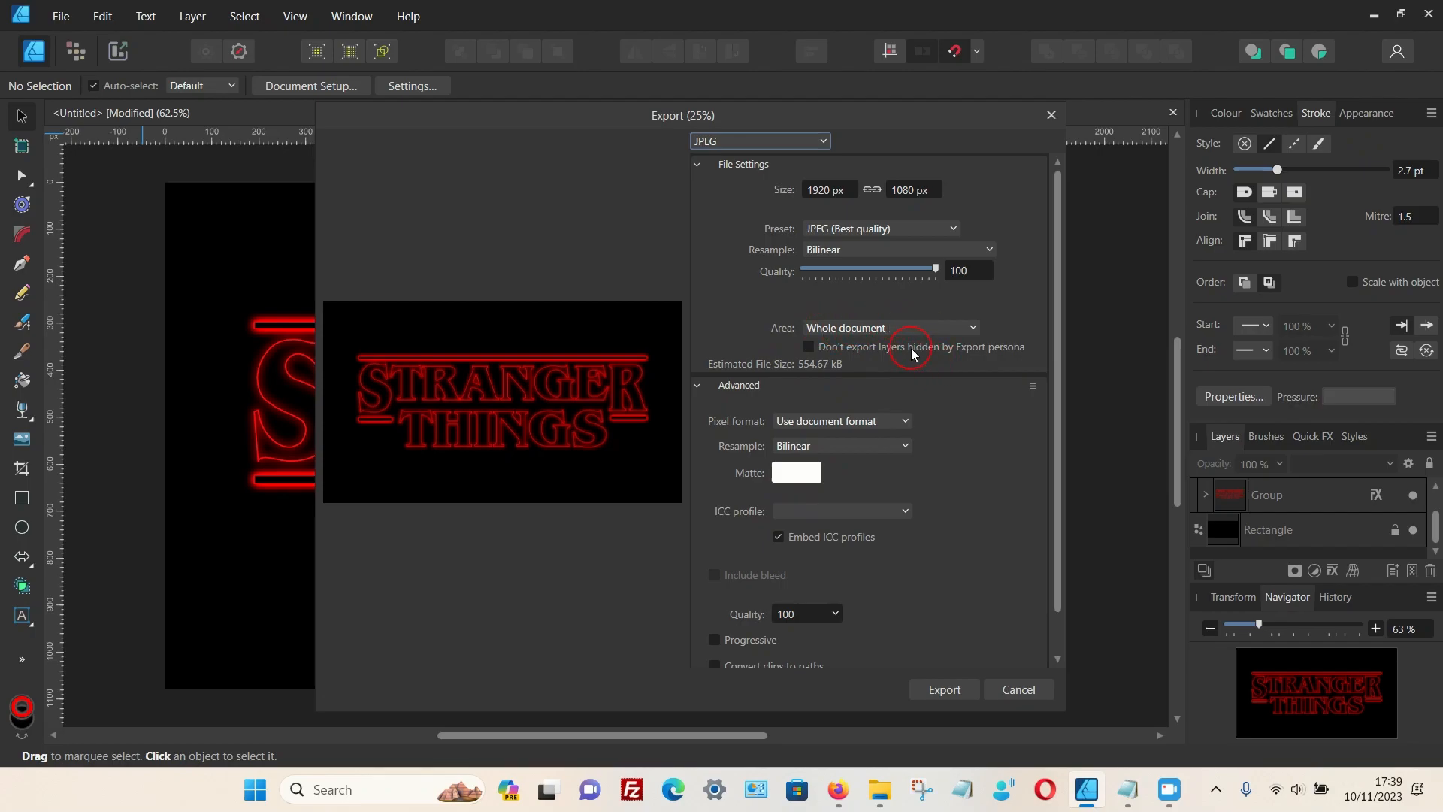
{"action": "left_click", "coordinate": [709, 142]}
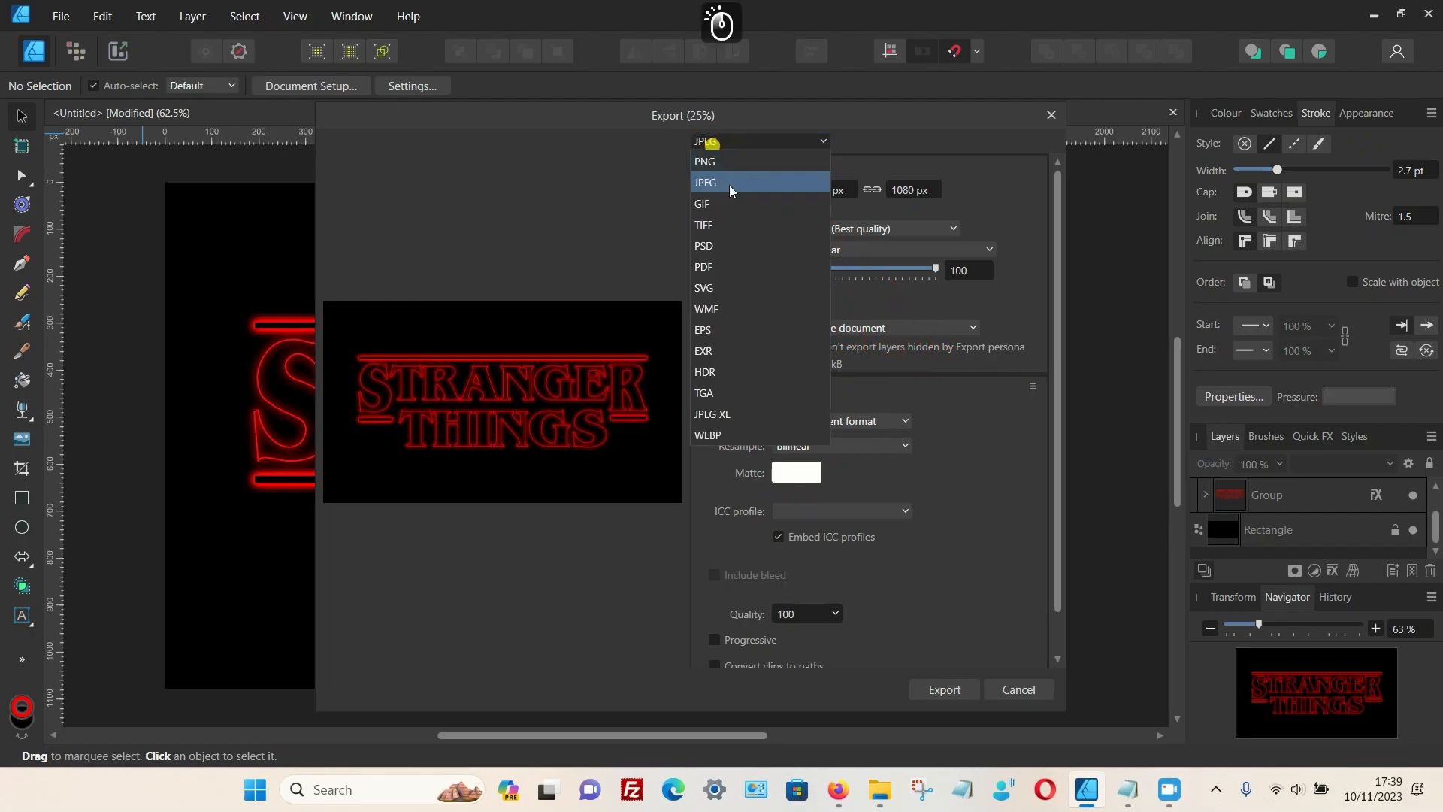
{"action": "left_click", "coordinate": [977, 178]}
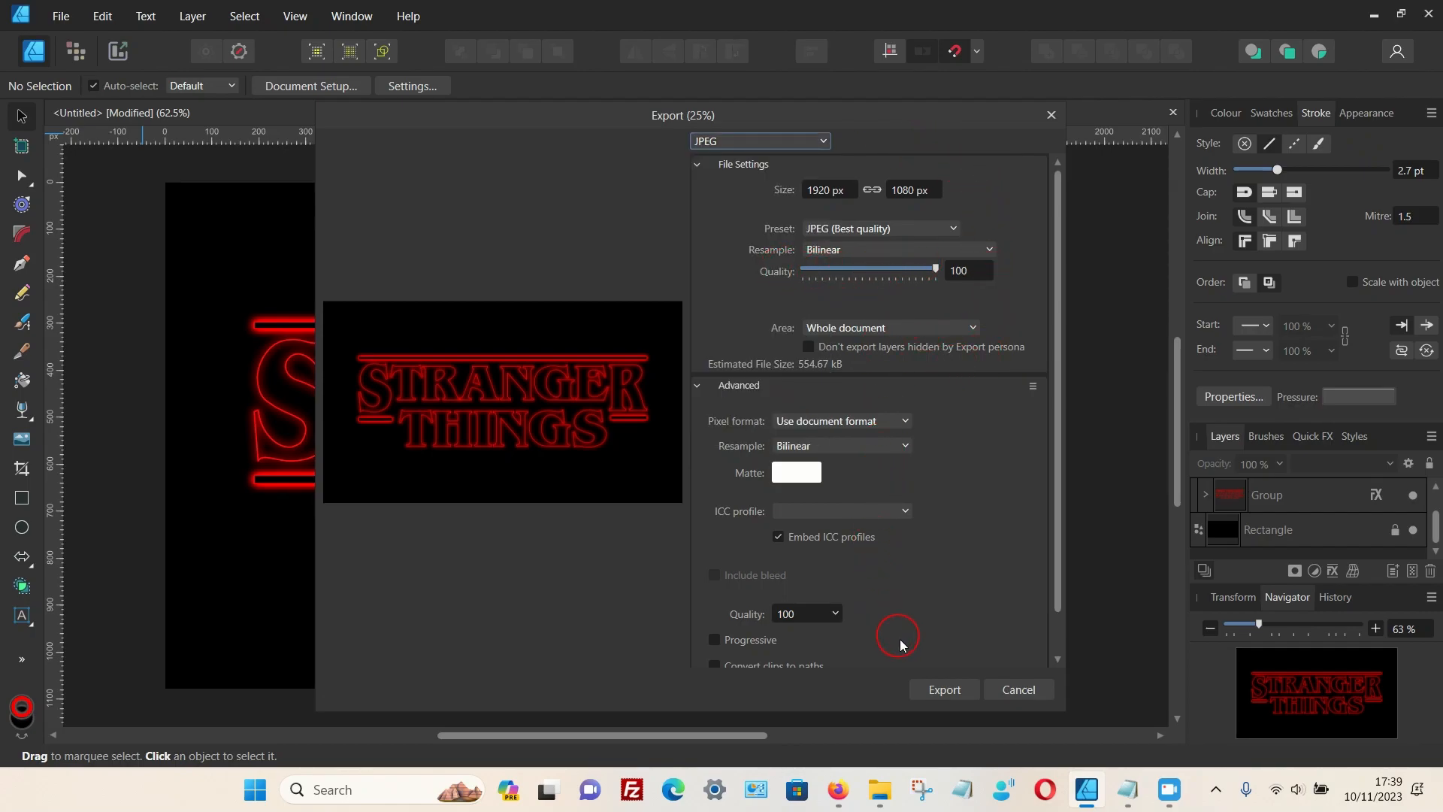
{"action": "left_click", "coordinate": [938, 688]}
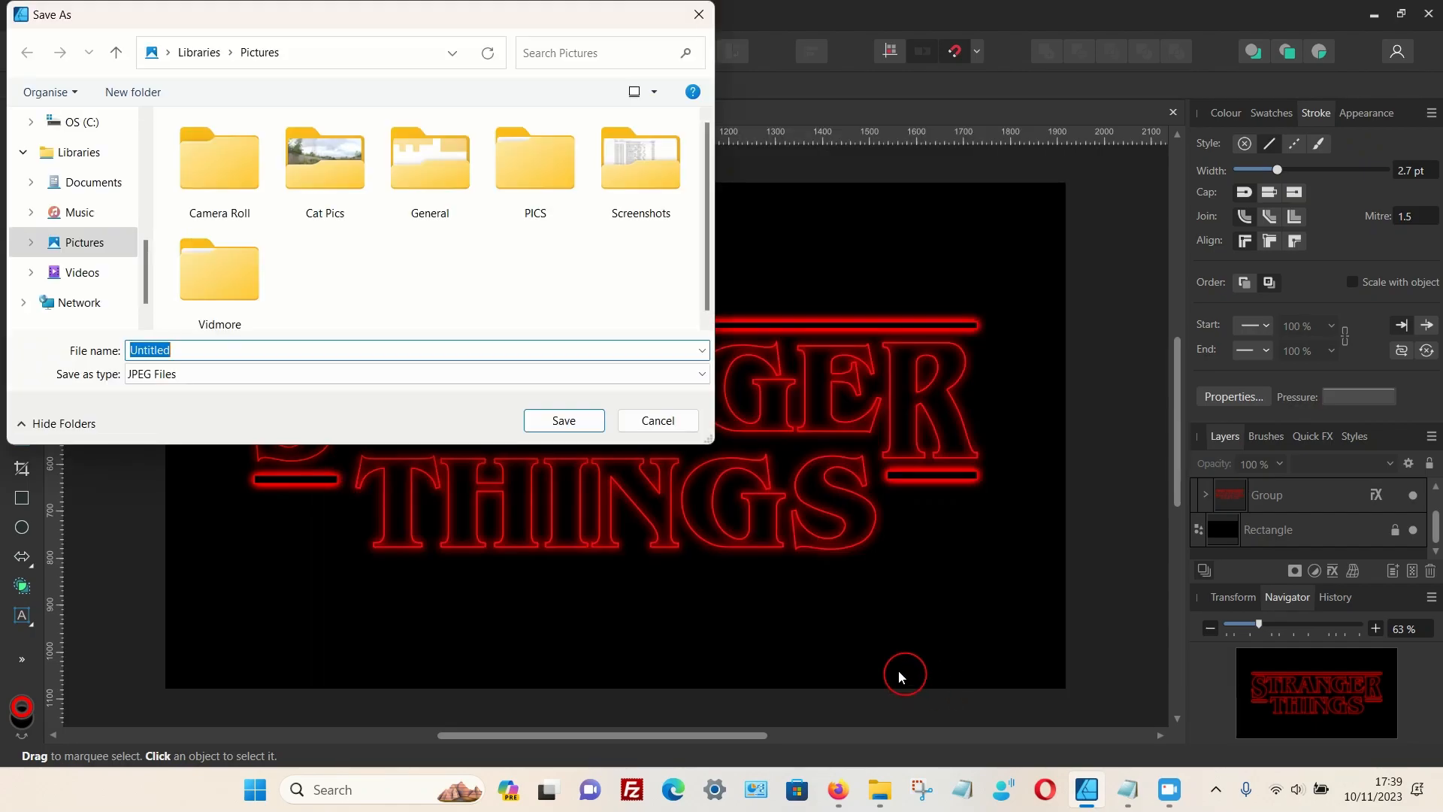
{"action": "left_click", "coordinate": [196, 349]}
{"action": "type", "text": "333"}
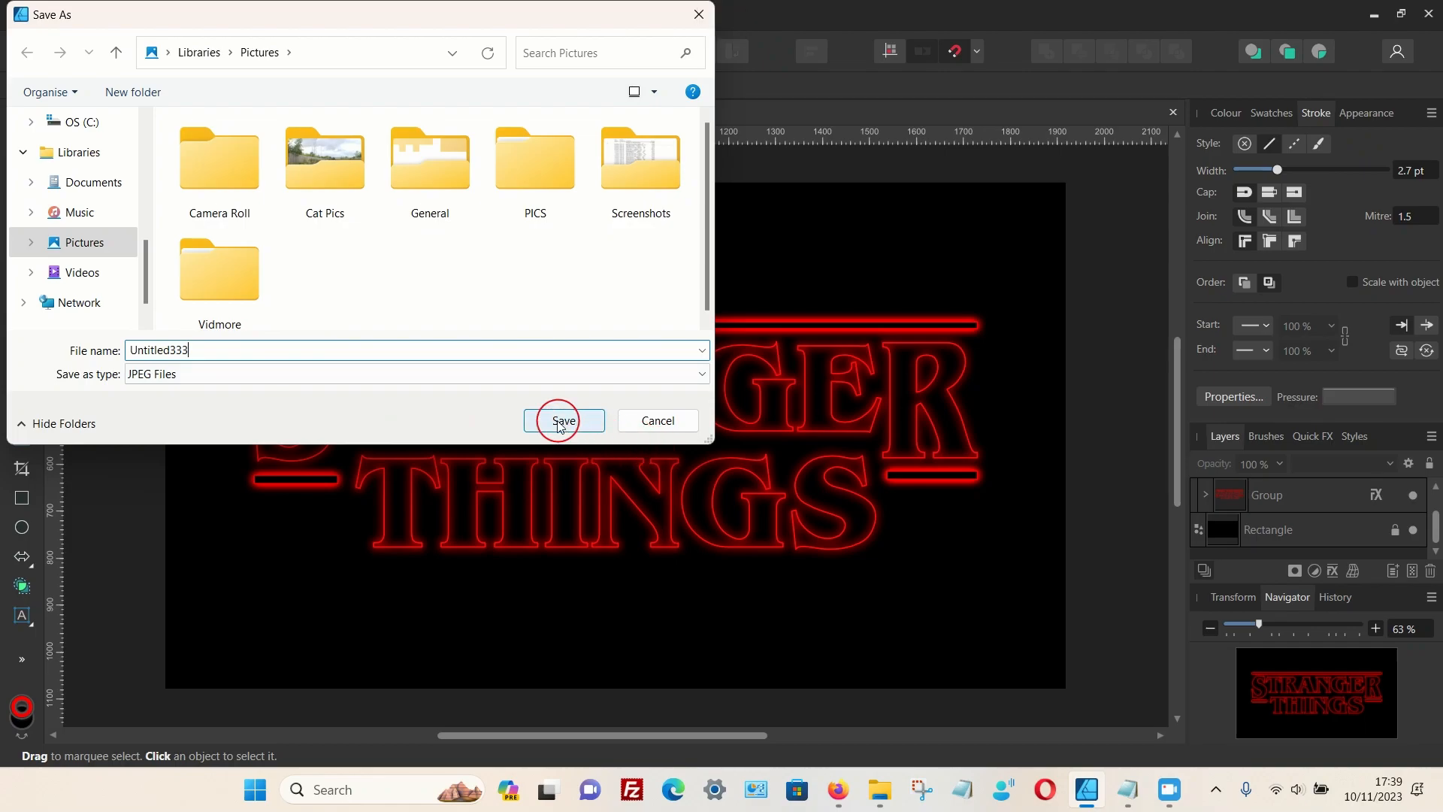
{"action": "left_click", "coordinate": [560, 421]}
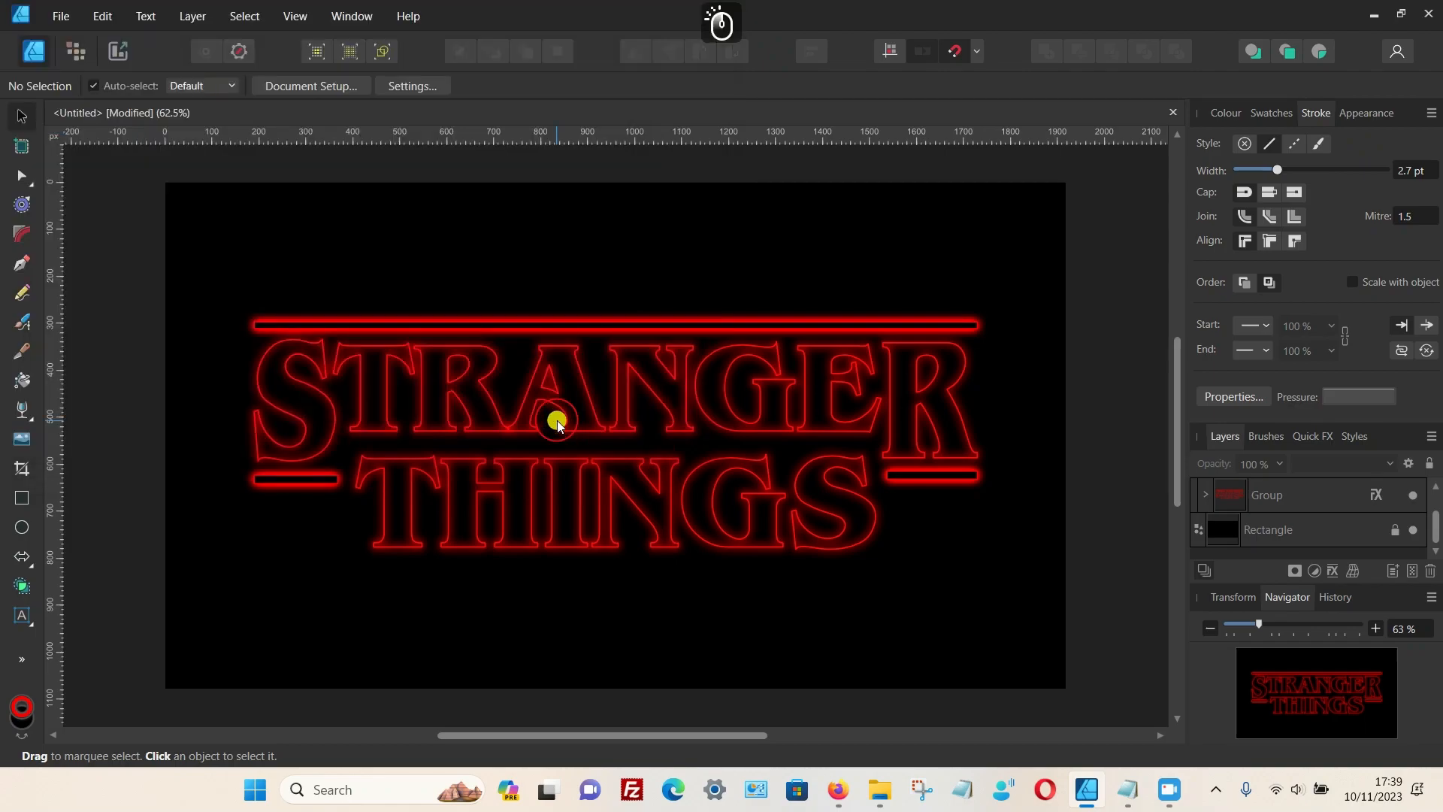
Step: Switch to File Explorer, open the exported Untitled333 image from the Pictures library and view it in a maximized window
{"action": "left_click", "coordinate": [889, 803]}
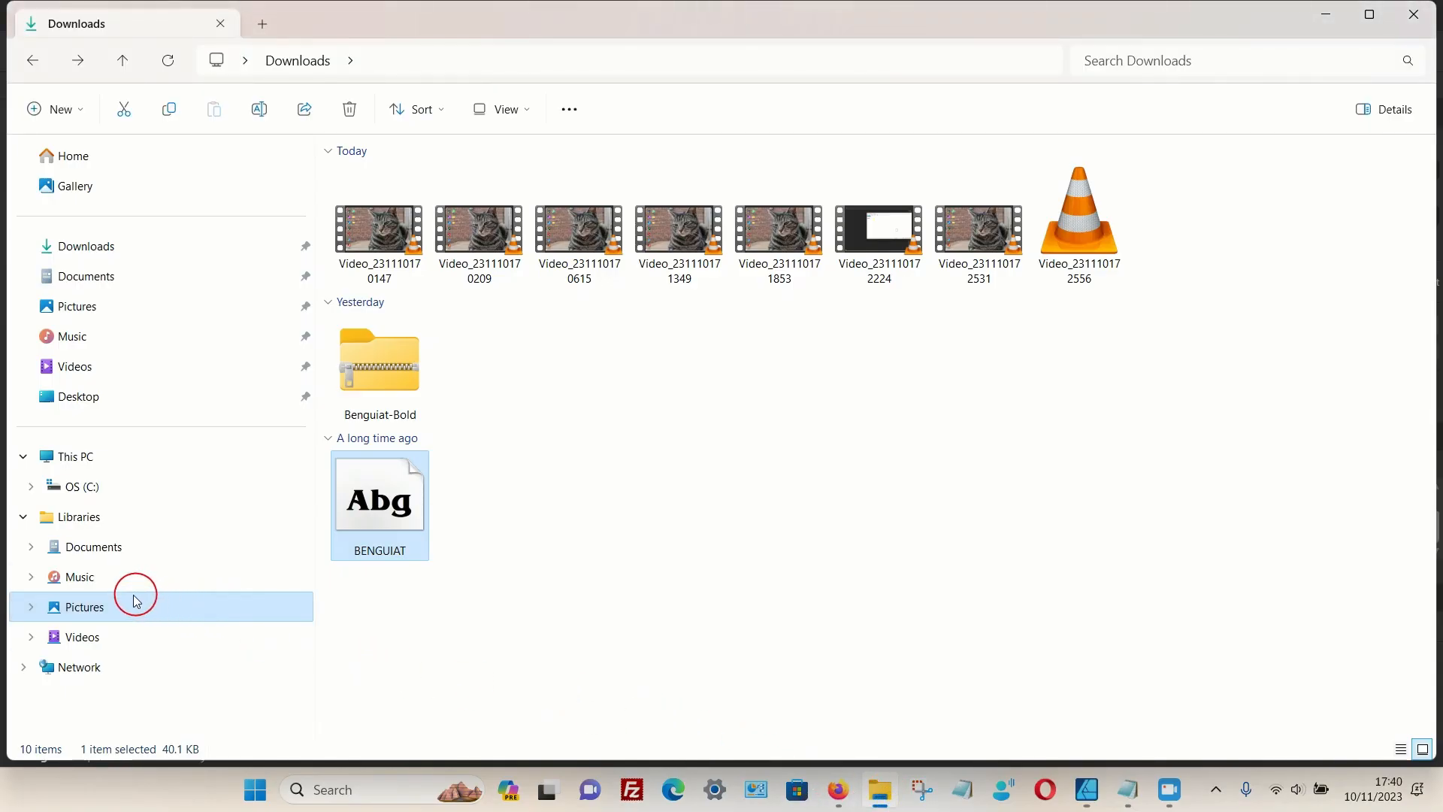
{"action": "left_click", "coordinate": [106, 618]}
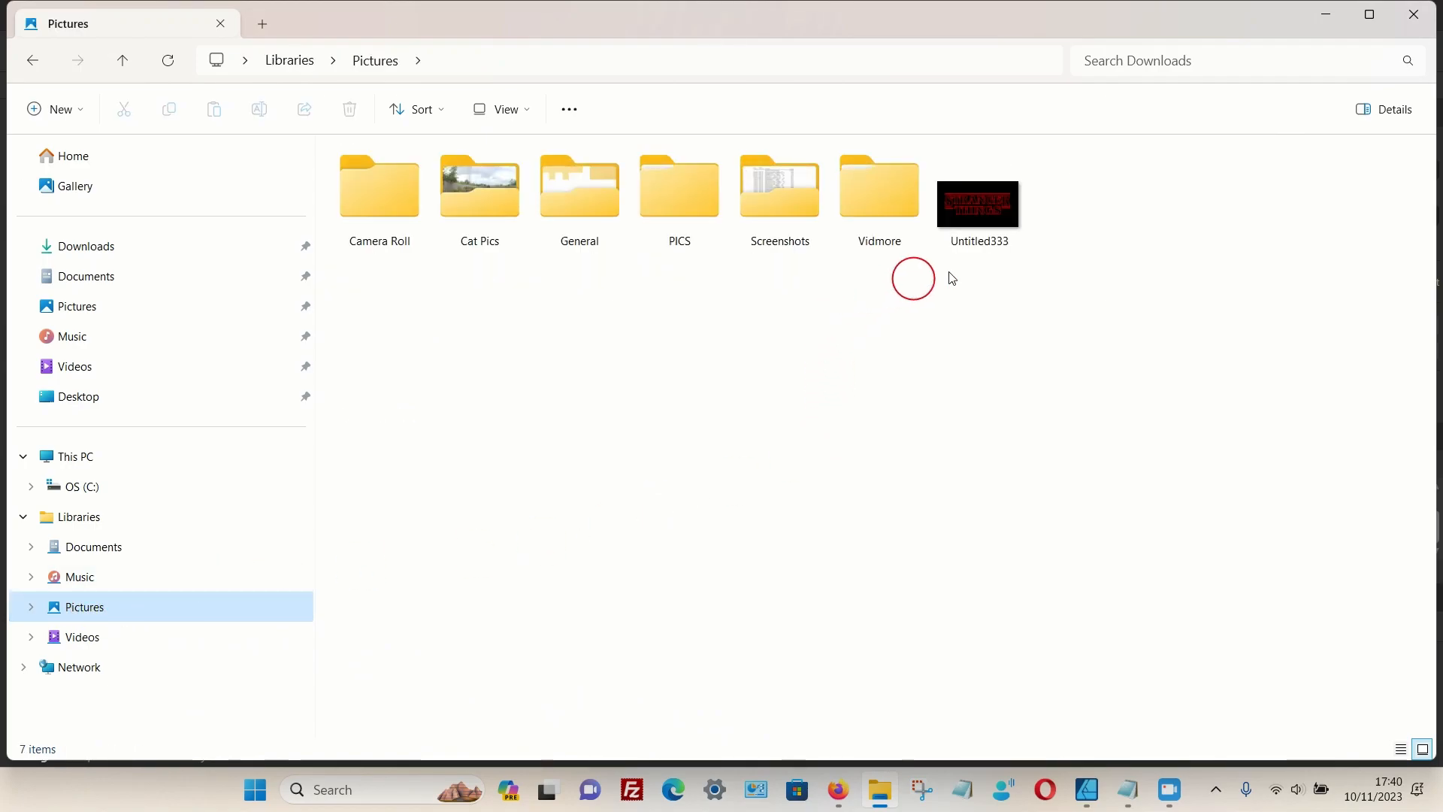
{"action": "double_click", "coordinate": [987, 215]}
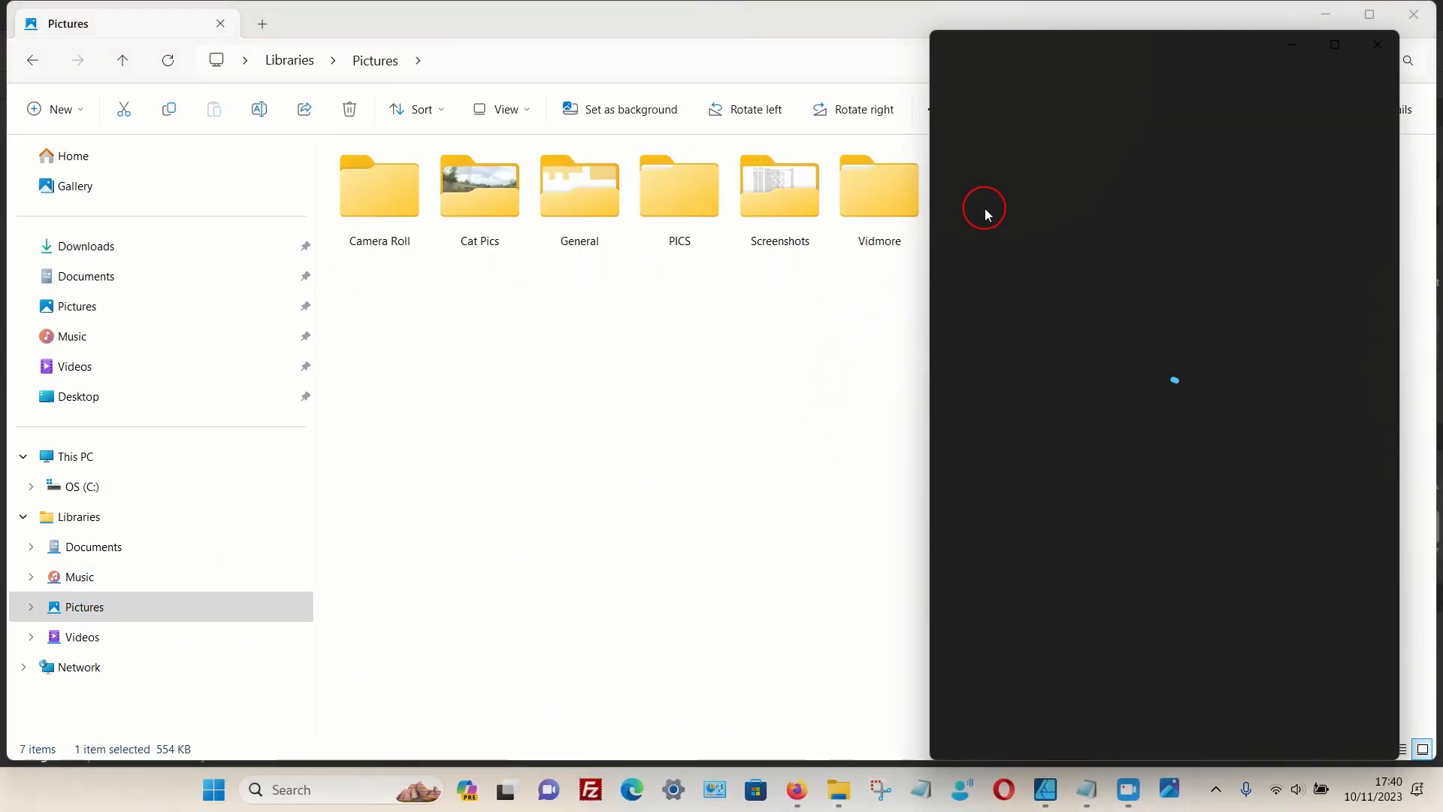
{"action": "left_click", "coordinate": [1335, 45]}
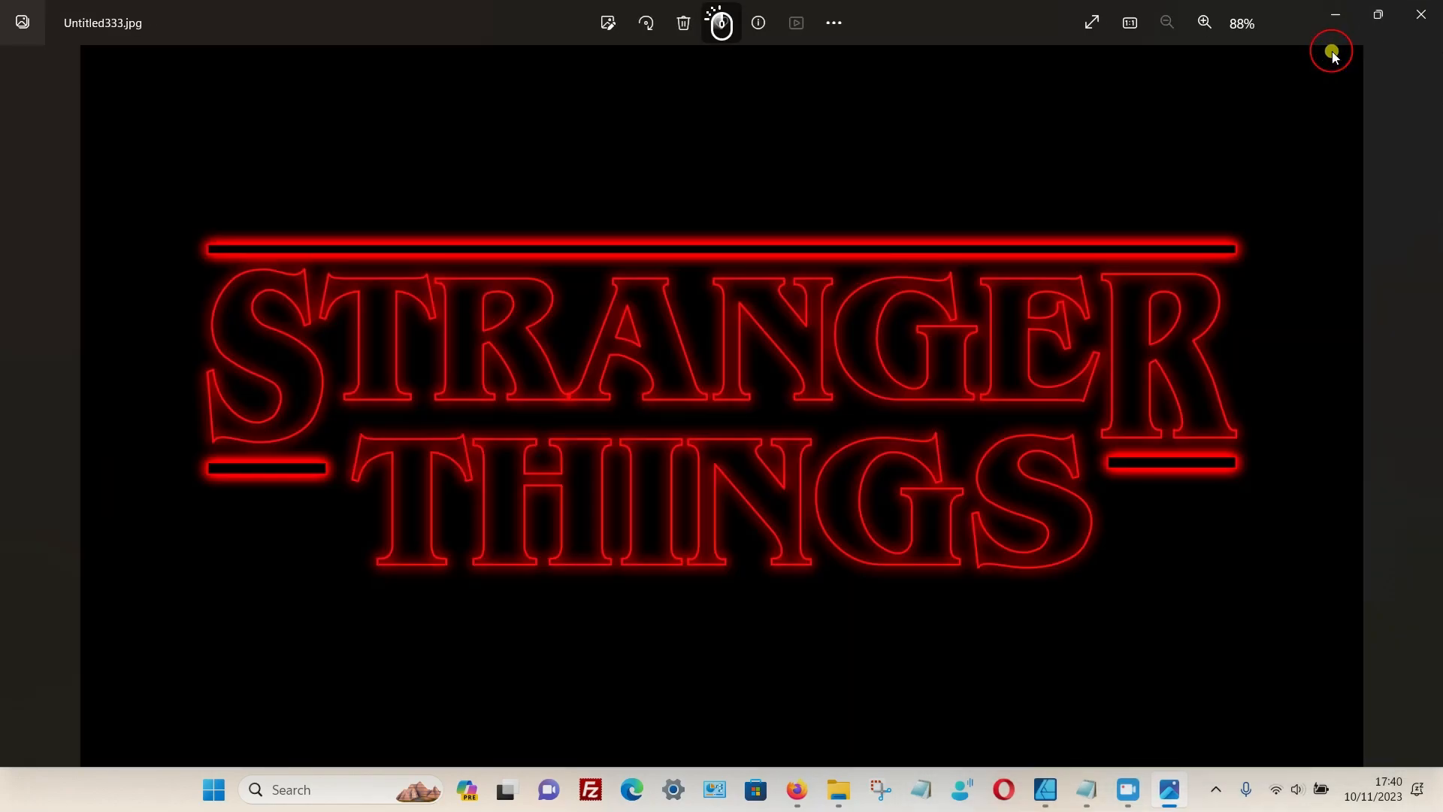